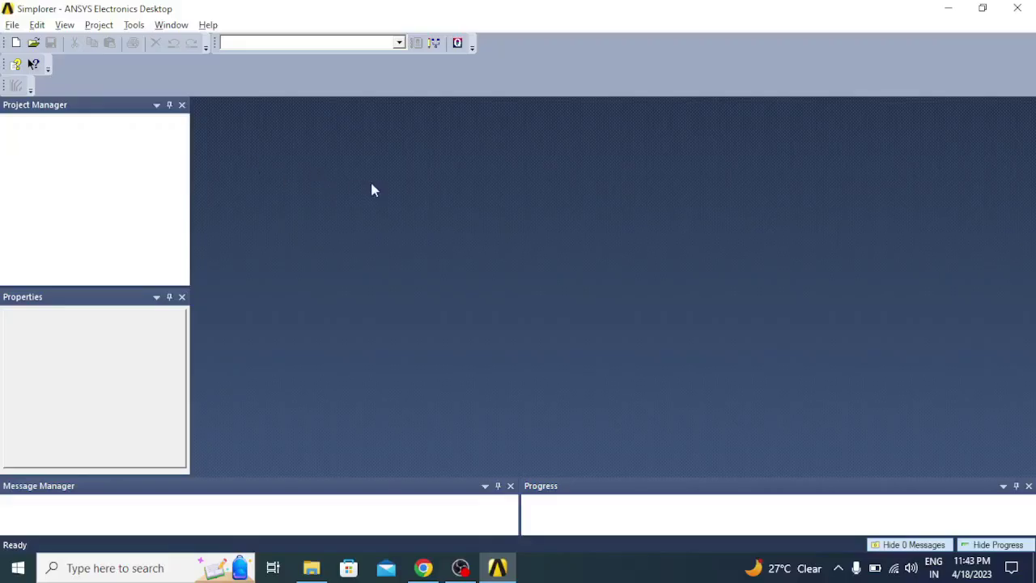
Start a new project and add the length project variable $dL = 139.5 mm
click(12, 25)
click(37, 42)
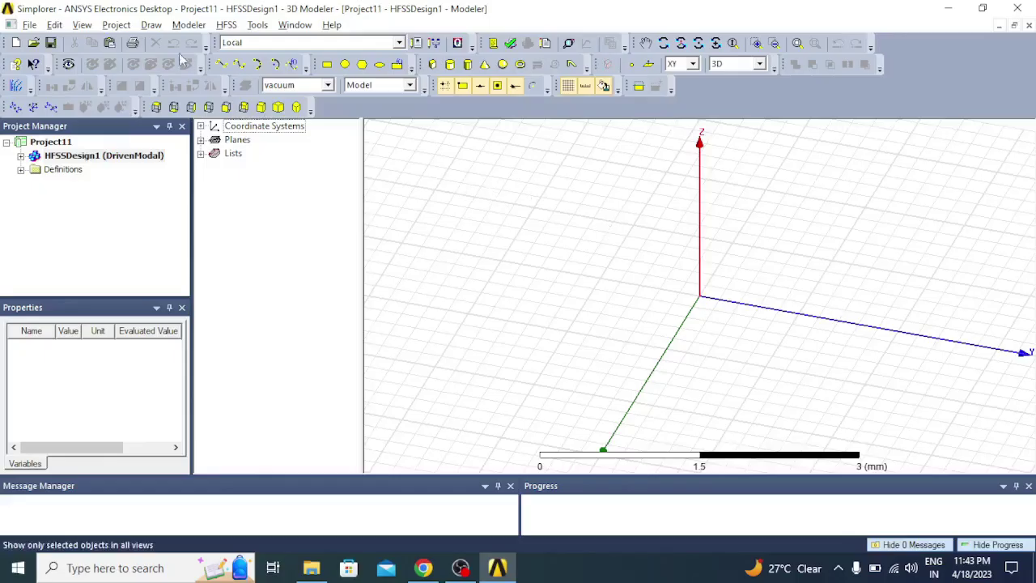
click(116, 25)
click(160, 121)
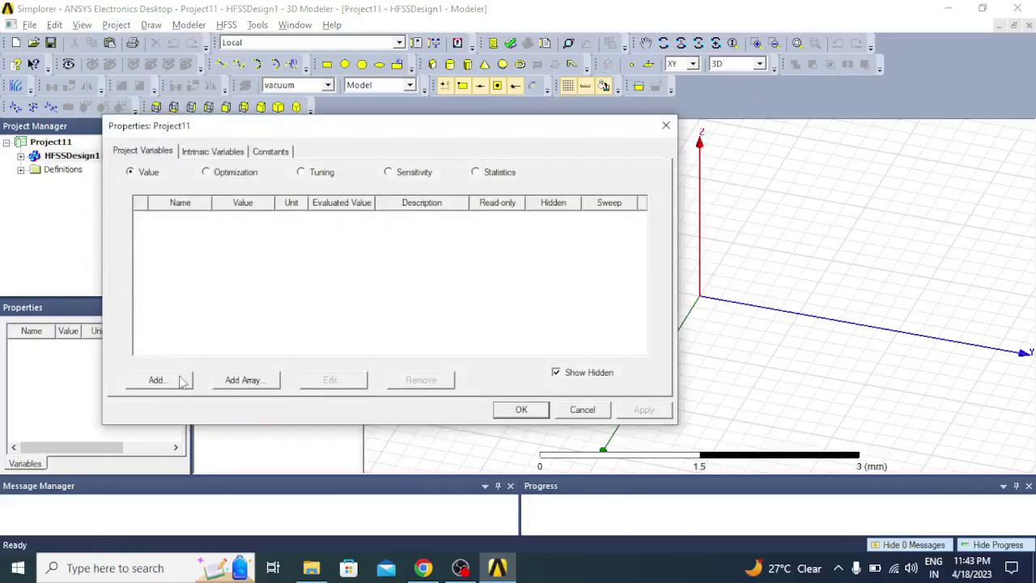
click(158, 380)
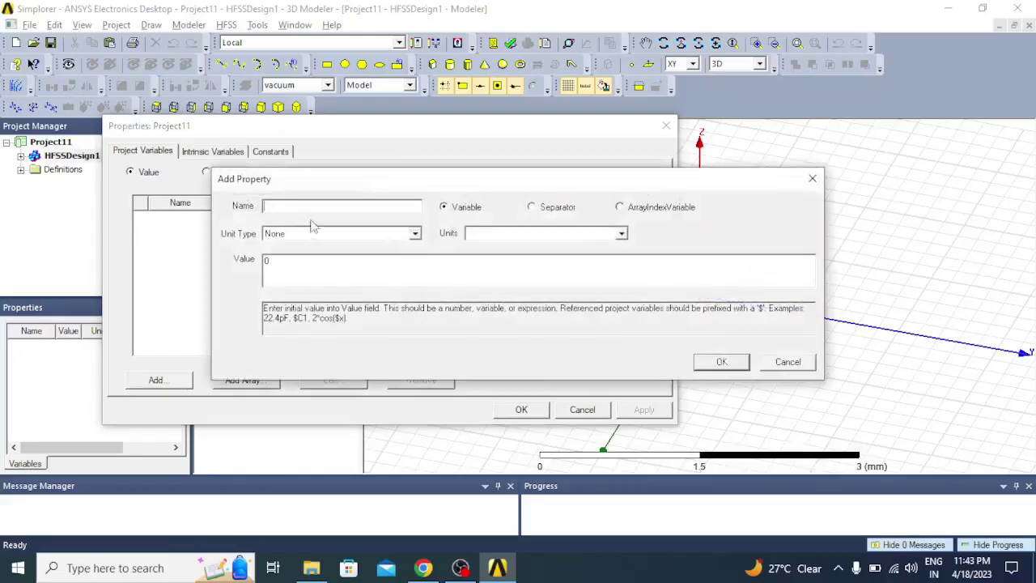
text($dL)
click(317, 234)
key(l)
key(Return)
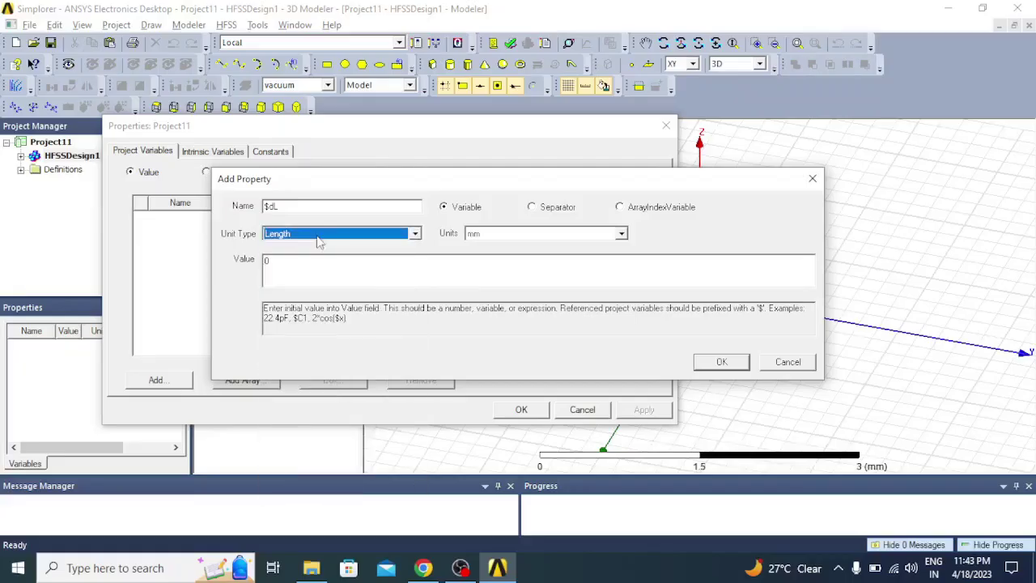
double_click(264, 260)
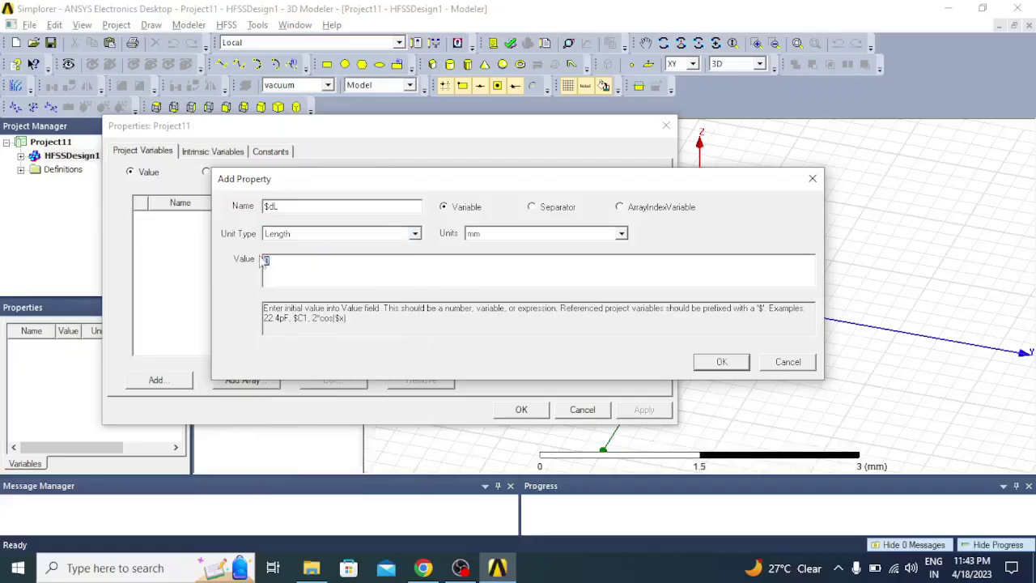
text(139.5)
click(723, 364)
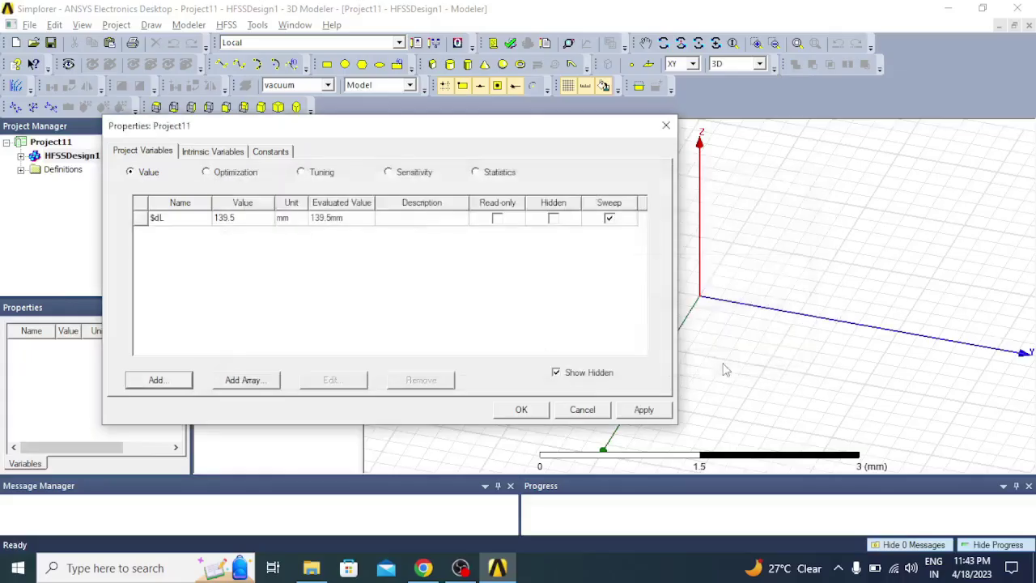
Add the length project variable $dR = 1 mm
click(158, 379)
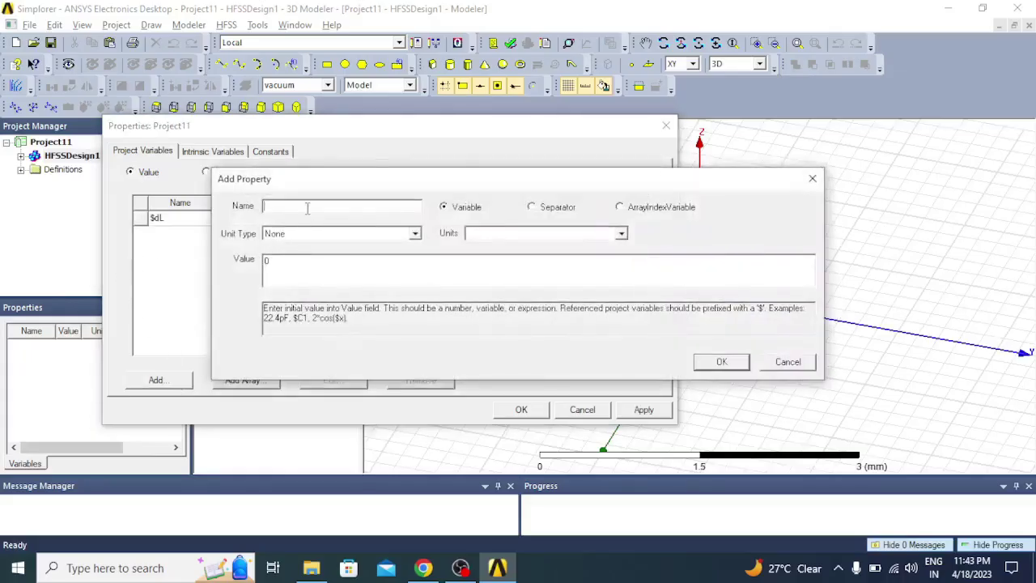
text($dR)
click(308, 229)
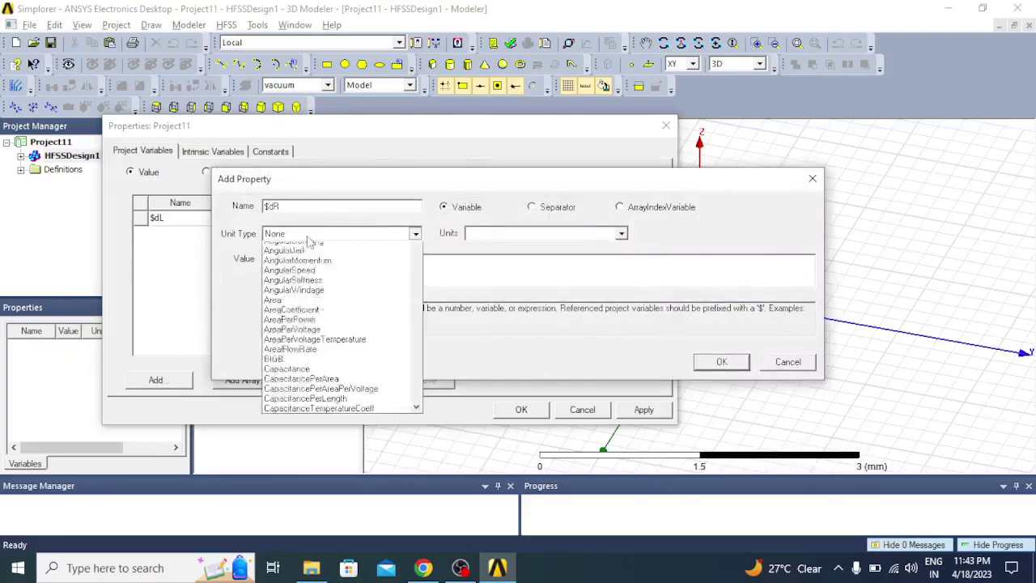
key(l)
click(309, 240)
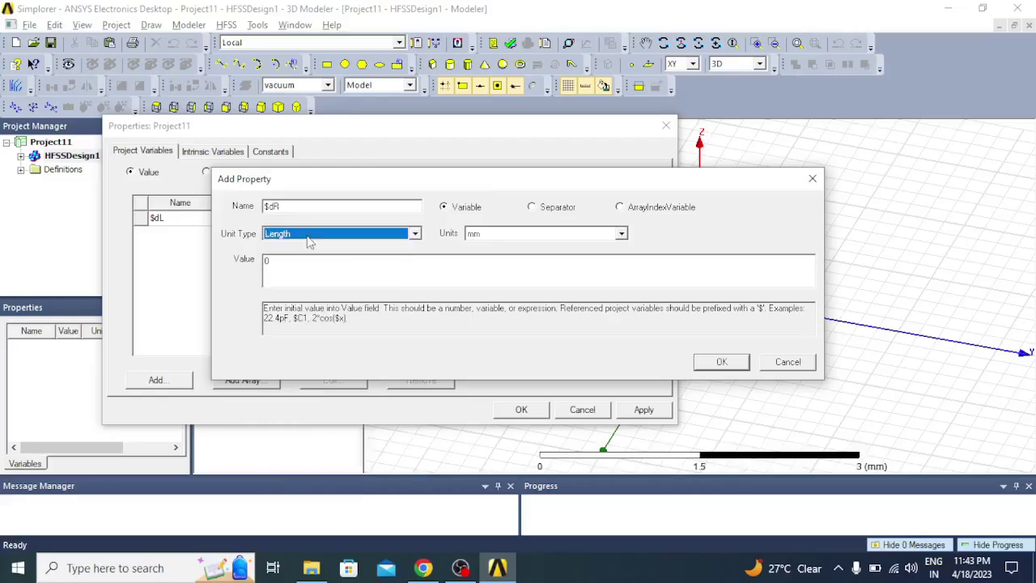
click(307, 267)
text(1)
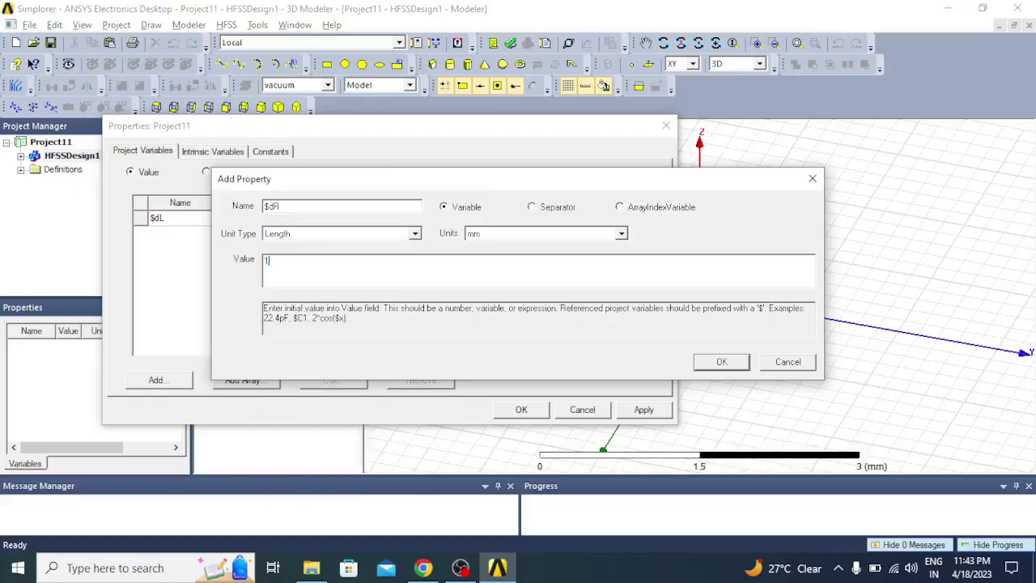
click(712, 361)
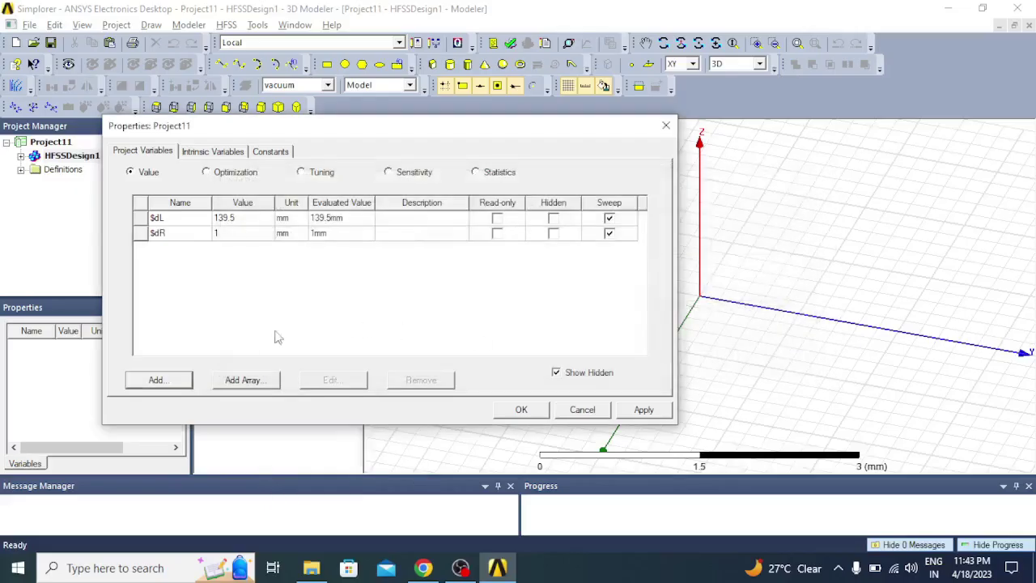
Add the length project variable $gL = 1 mm and apply all three variables
click(173, 386)
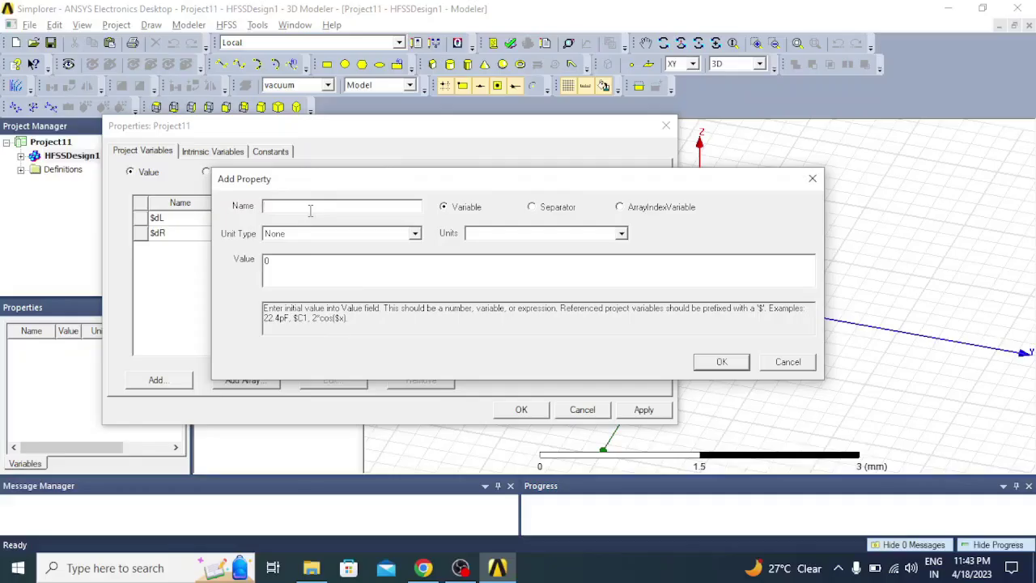
text($gL)
click(307, 234)
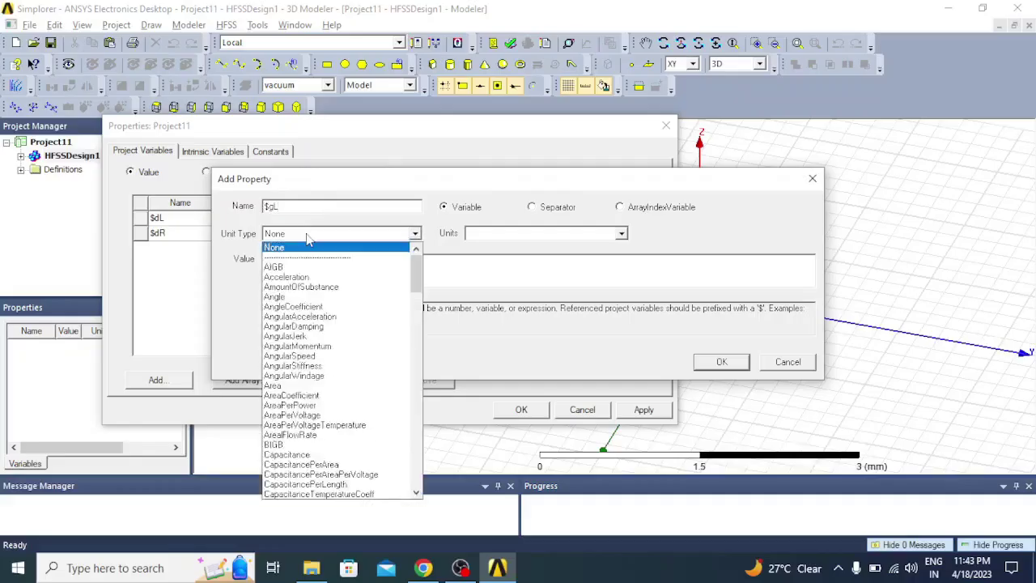
key(l)
key(Return)
key(Tab)
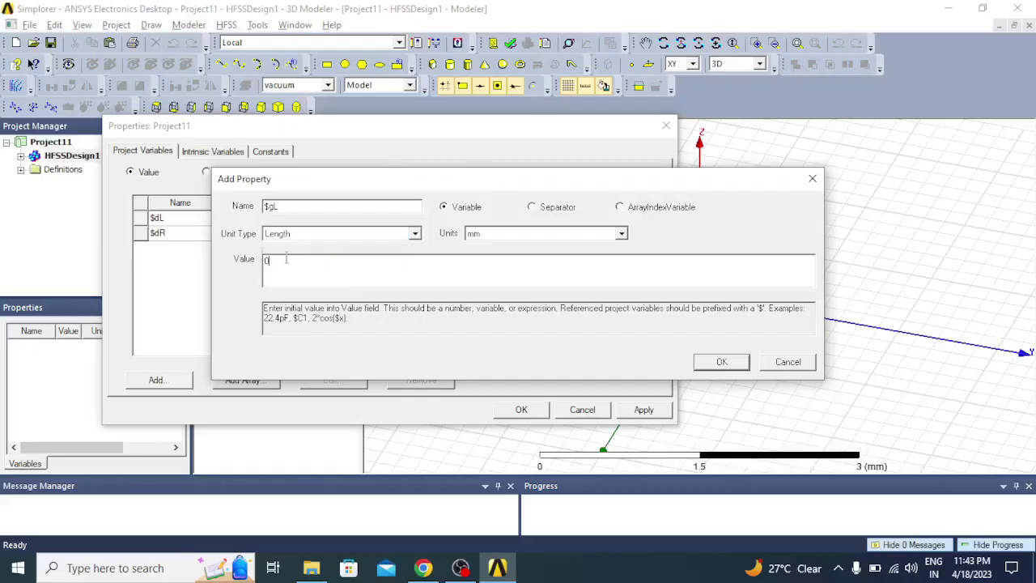
text(1)
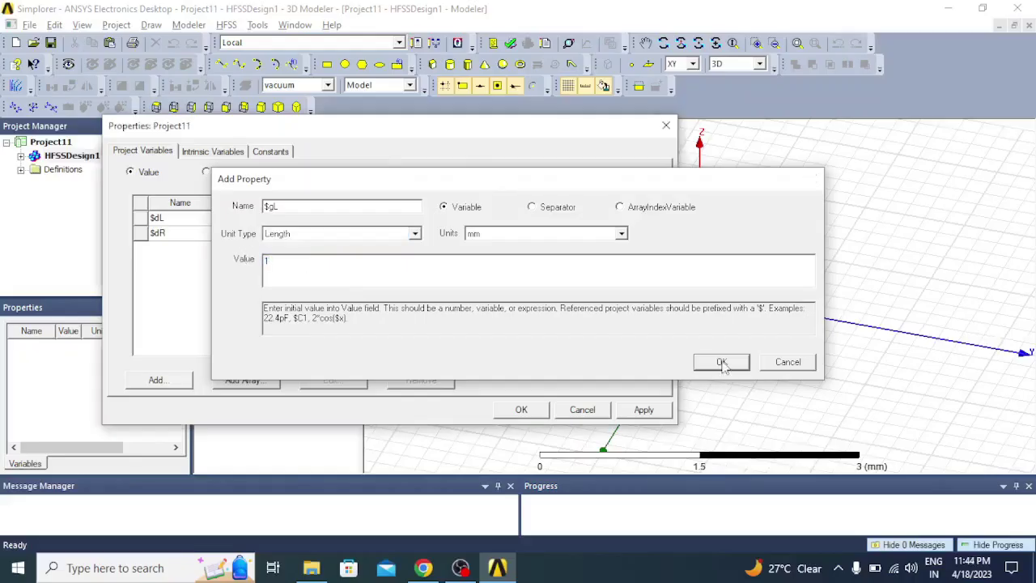
click(722, 363)
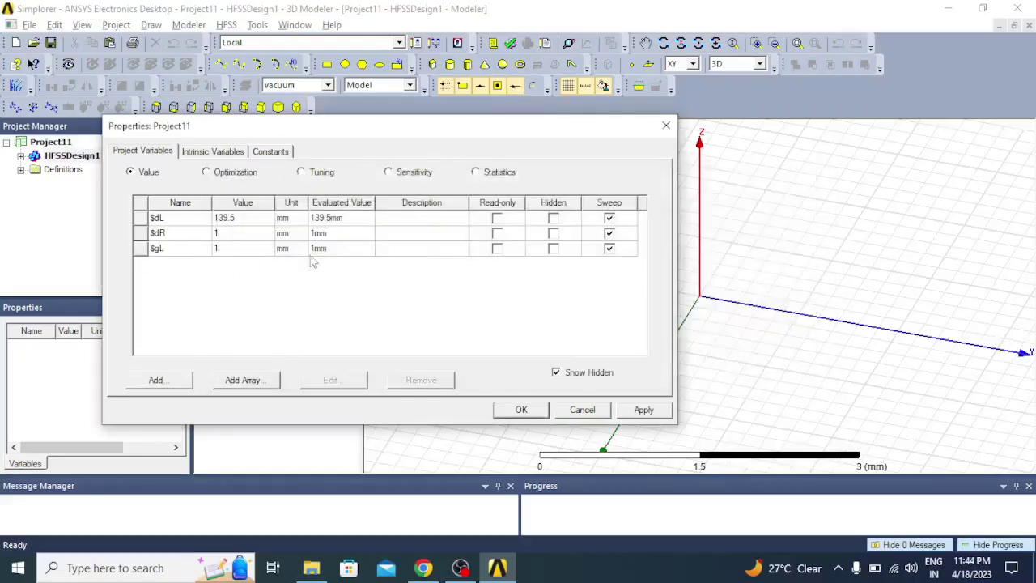
click(636, 412)
Close the variables editor and draw a cylinder in the 3D view
click(531, 411)
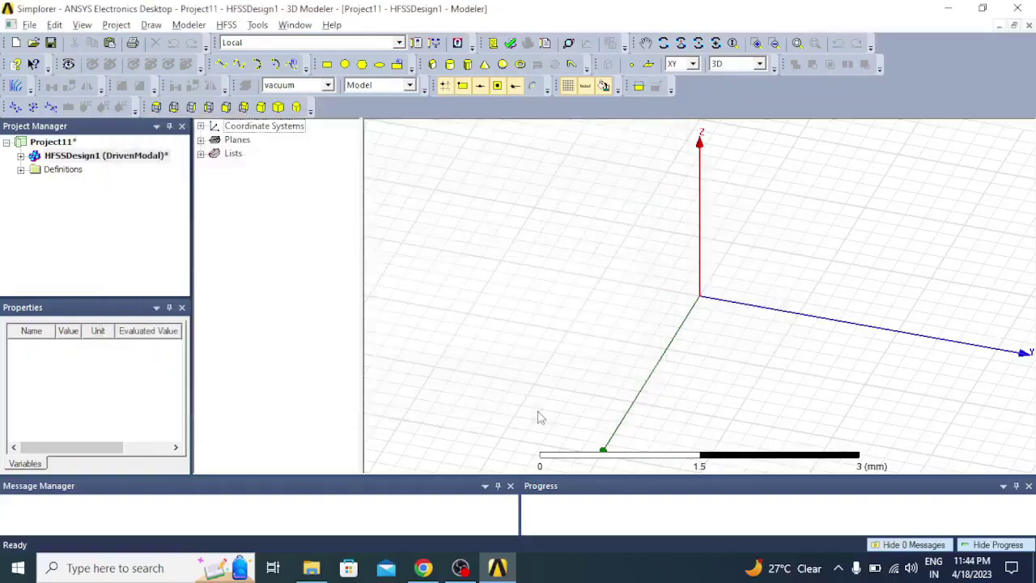
click(466, 240)
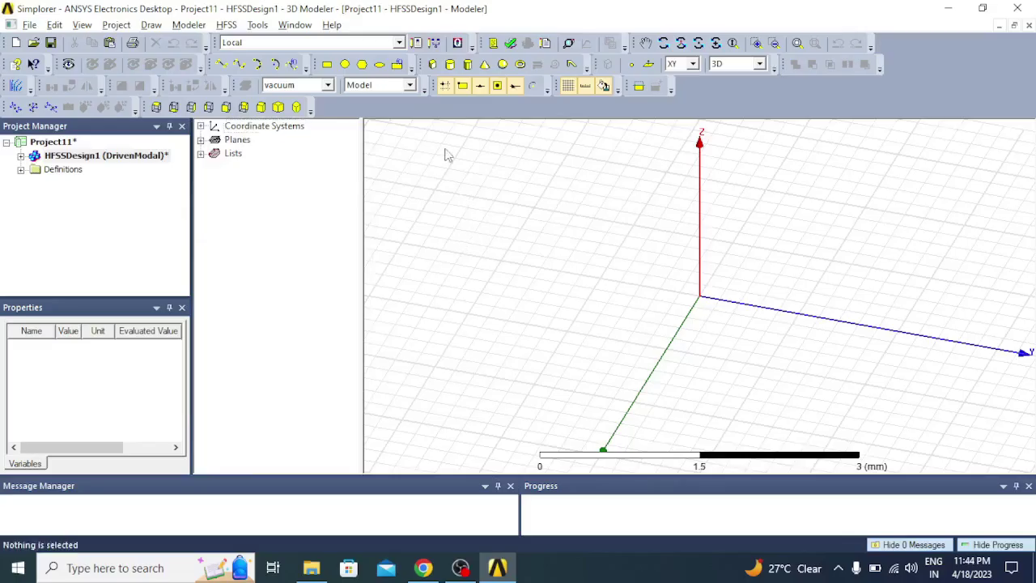
click(450, 65)
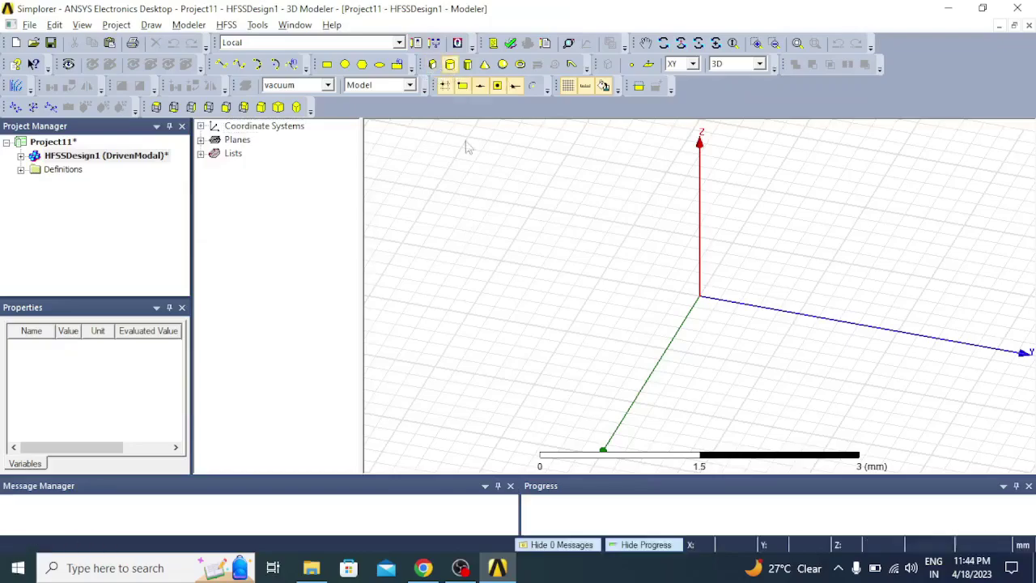
click(492, 233)
click(572, 286)
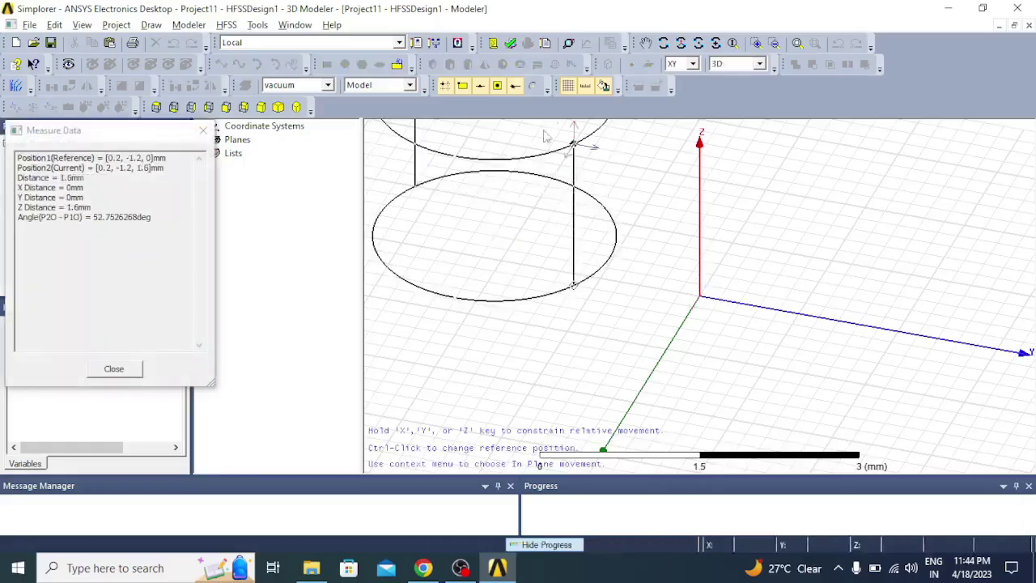
click(555, 131)
click(798, 43)
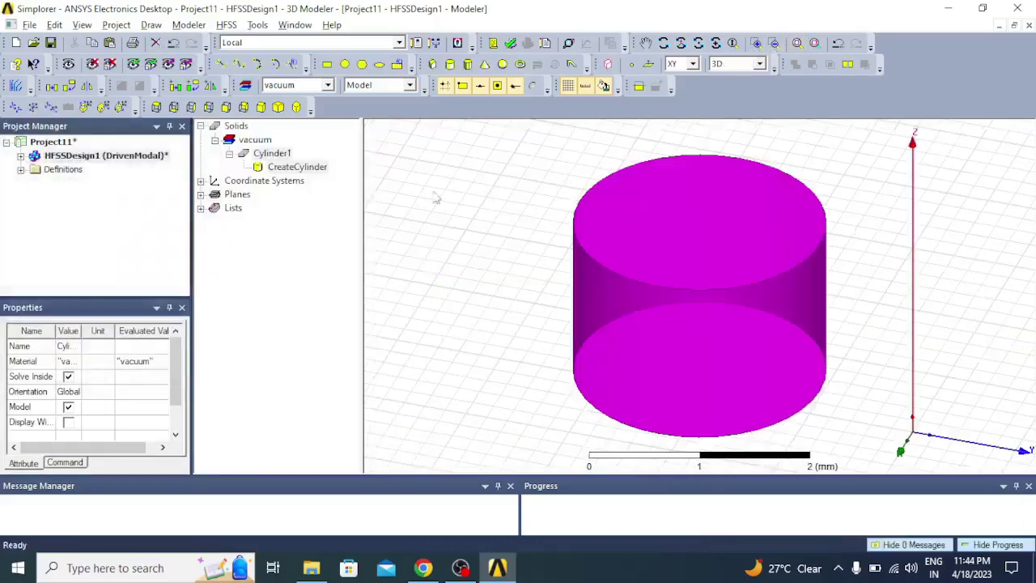
Rename the cylinder to Dipole and assign it pec material from the library
double_click(275, 154)
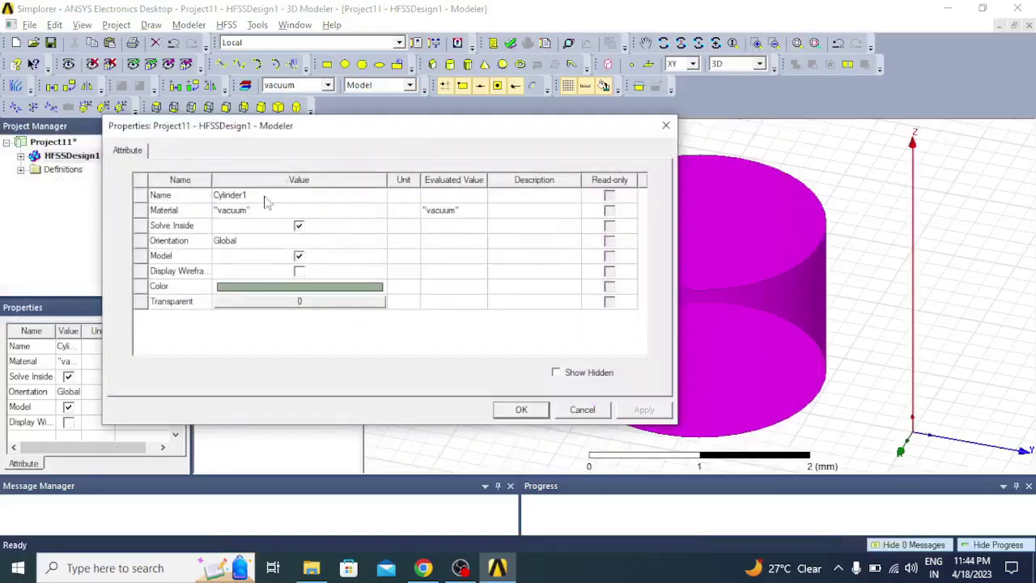
click(265, 195)
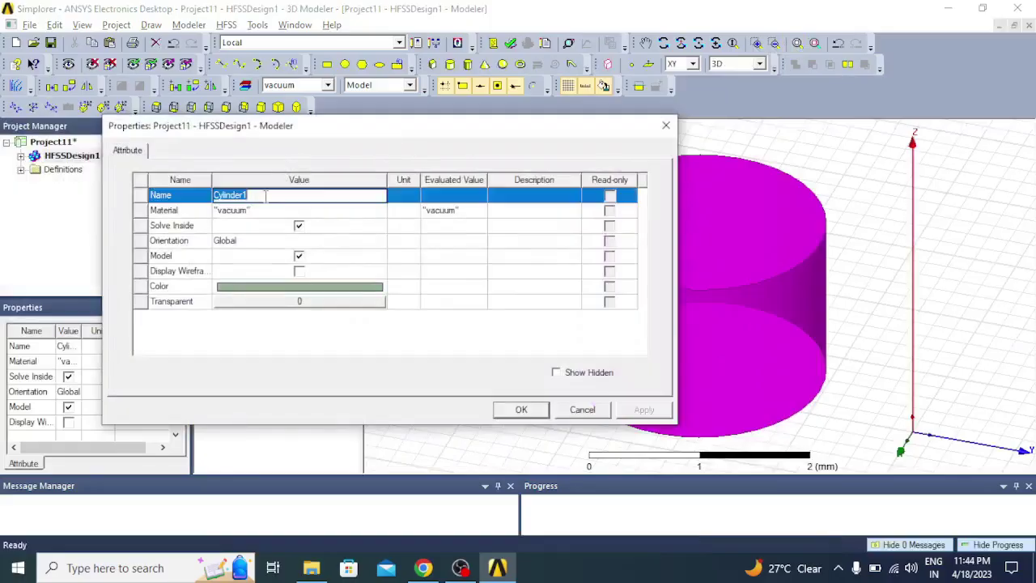
text(Dipole)
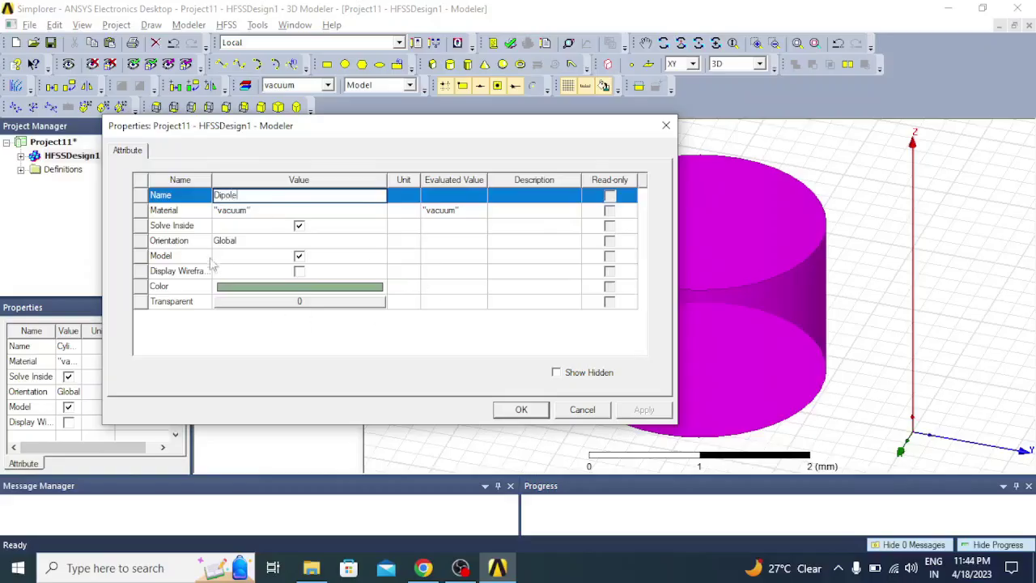
click(250, 212)
click(236, 225)
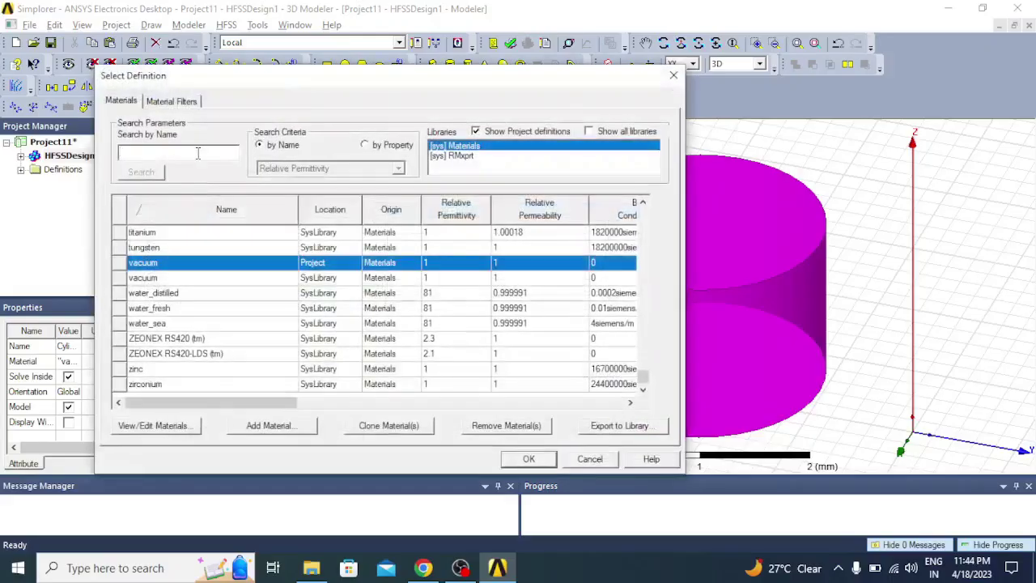
click(198, 153)
text(pec)
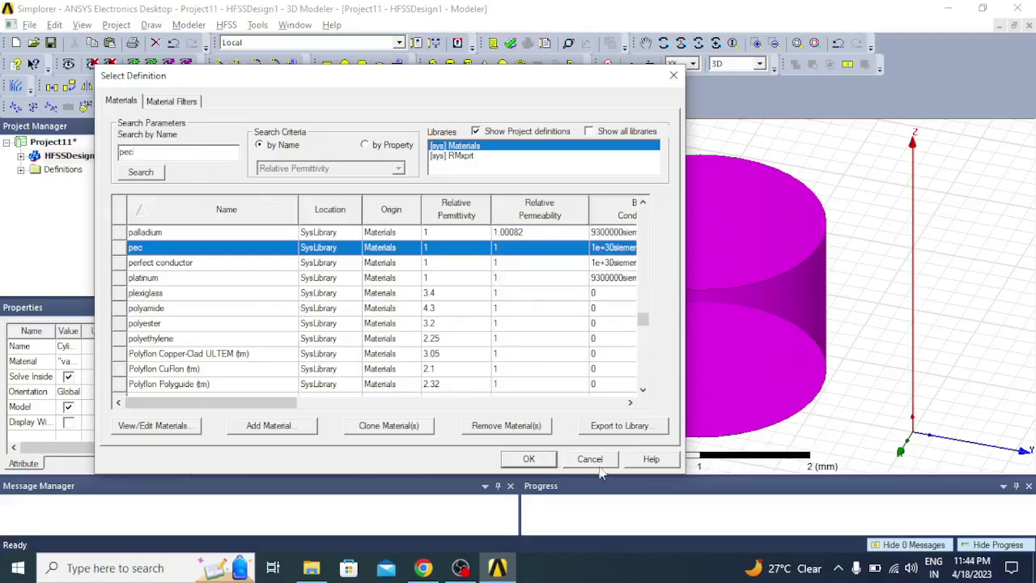
click(539, 460)
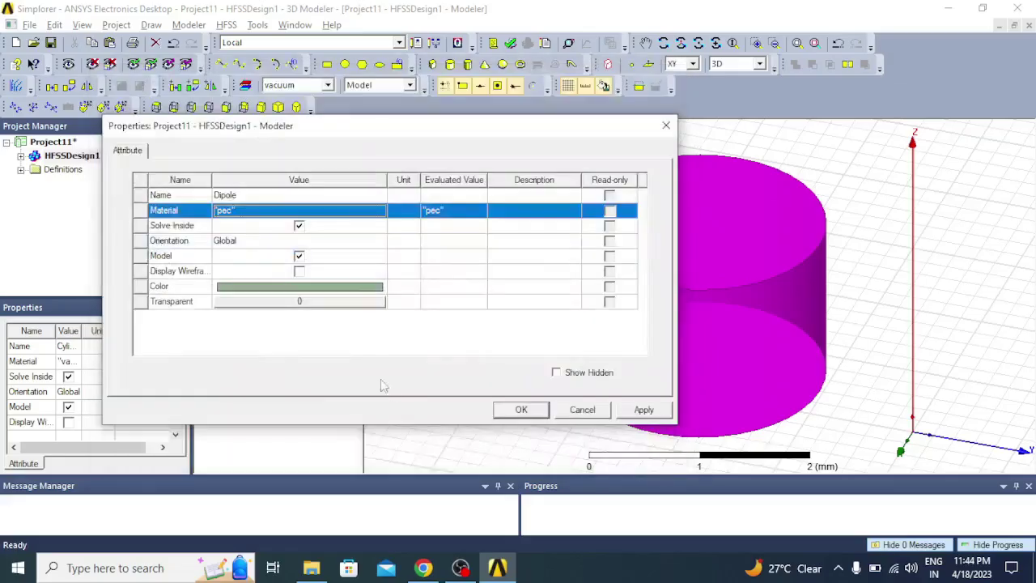
click(631, 411)
click(523, 411)
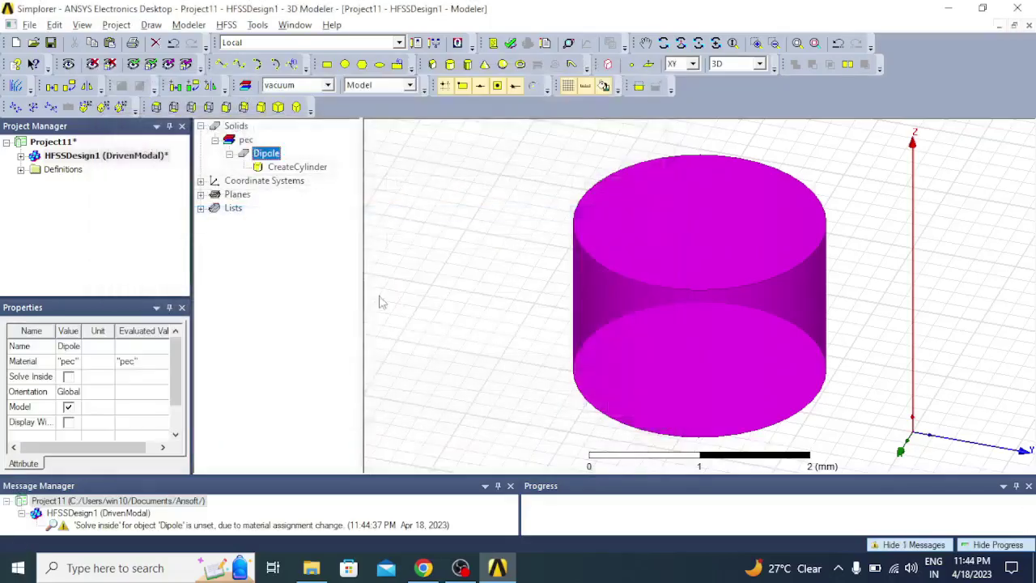
Set the Dipole's centre to 0,0,-$dL/2, radius to $dR and height to $dL
double_click(314, 170)
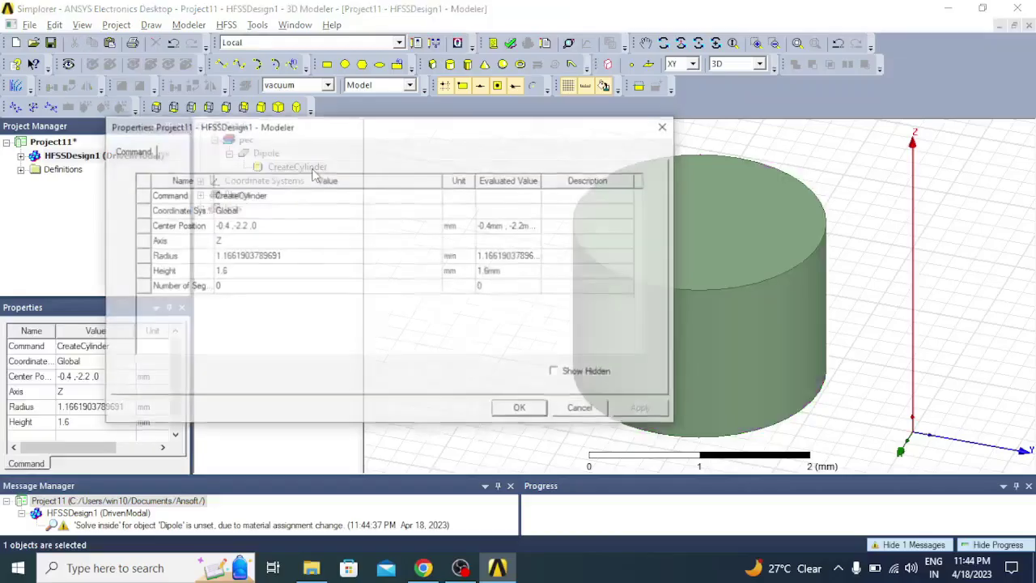
click(278, 226)
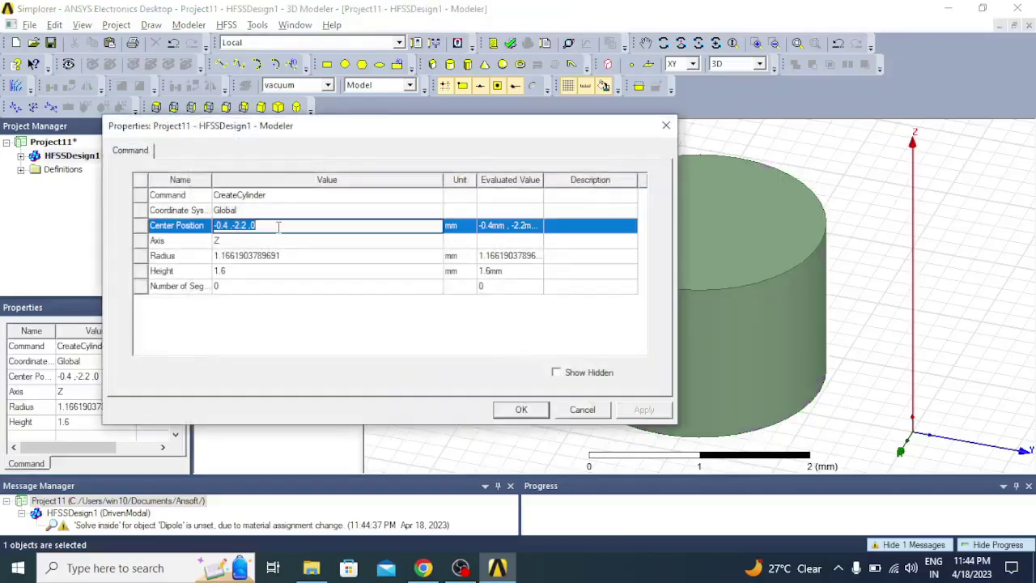
text(0)
text(.0,)
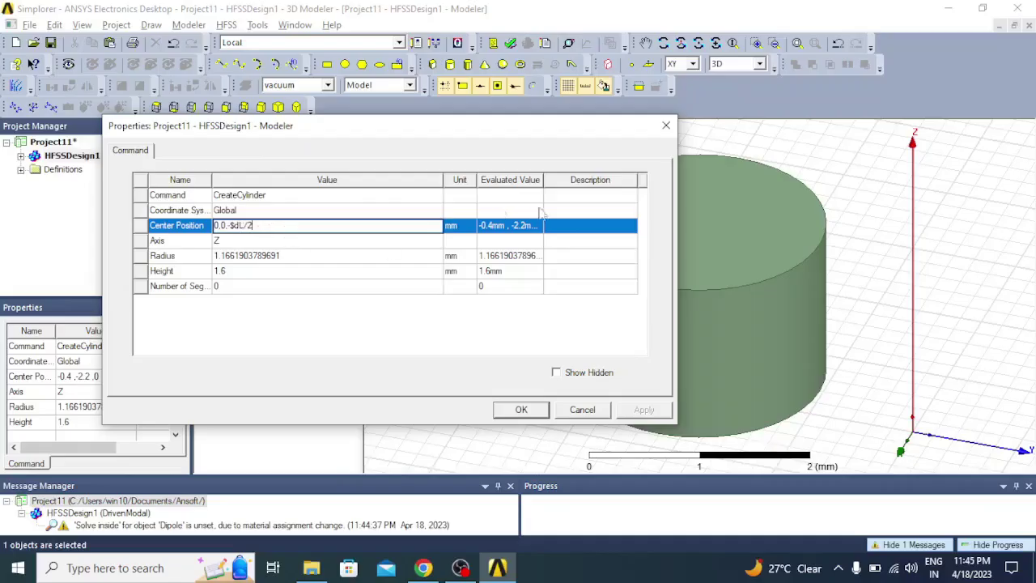
drag(548, 180, 573, 180)
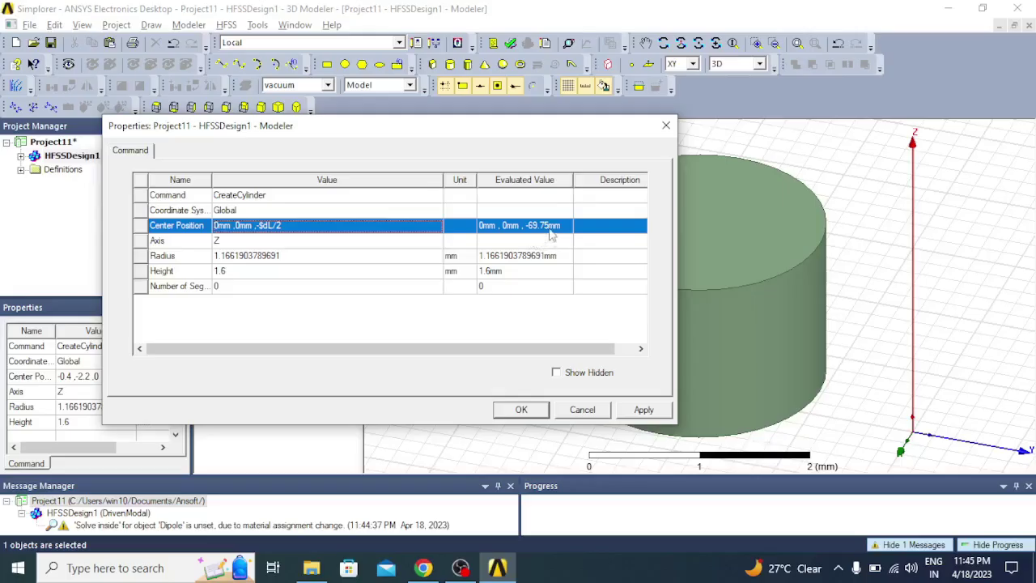
click(283, 255)
text($)
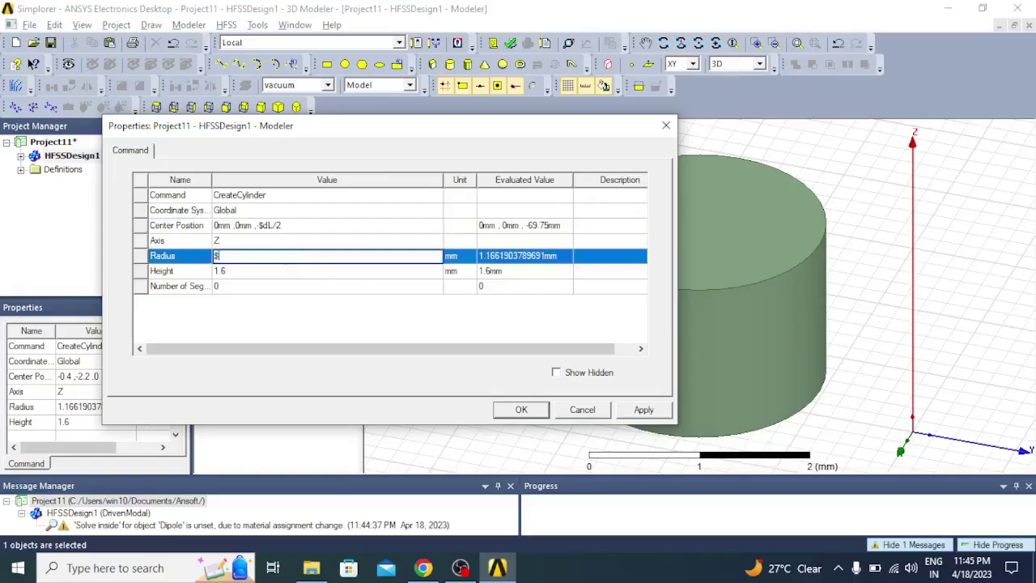
text(dR)
click(337, 320)
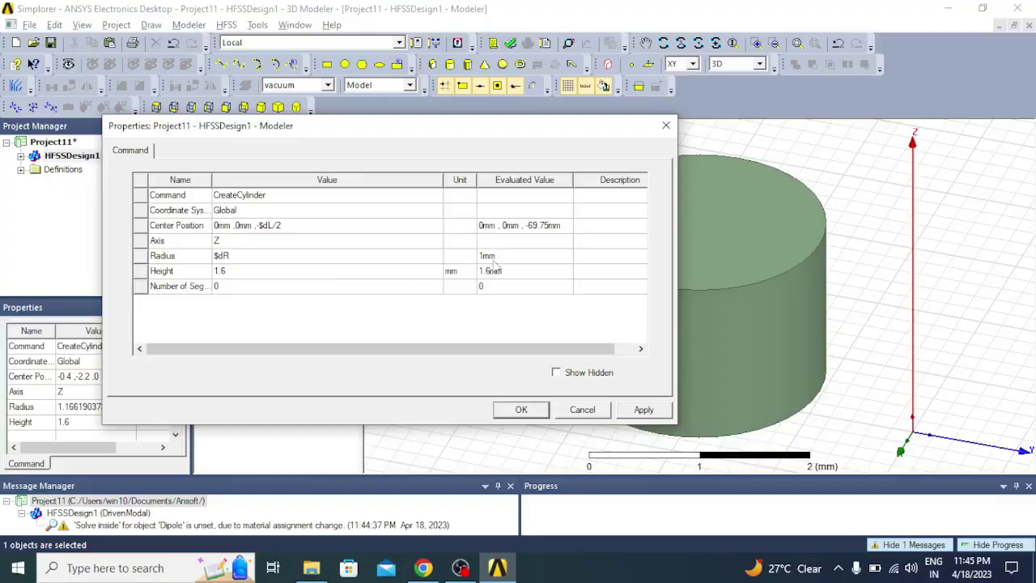
click(262, 272)
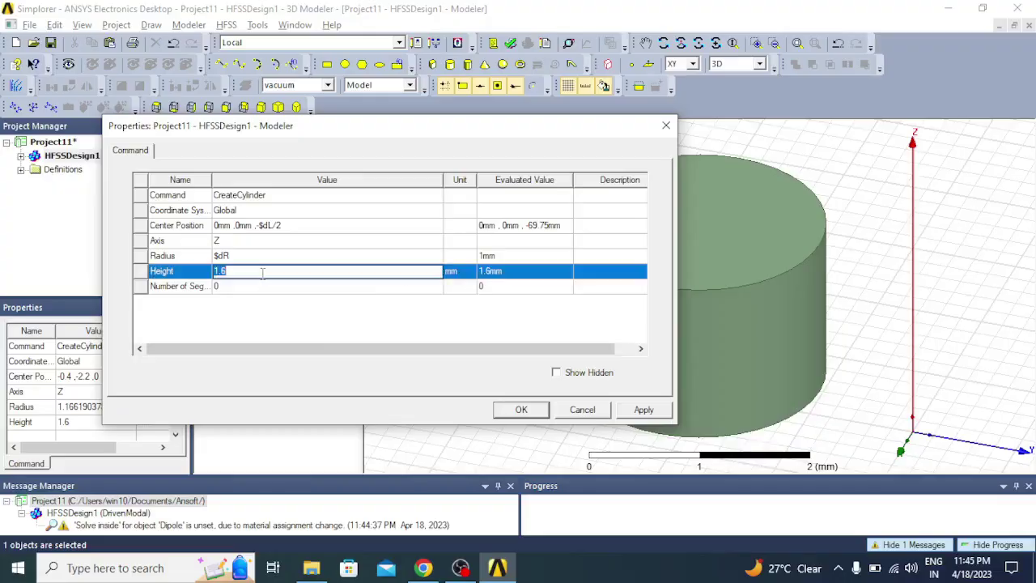
text($dL)
click(327, 315)
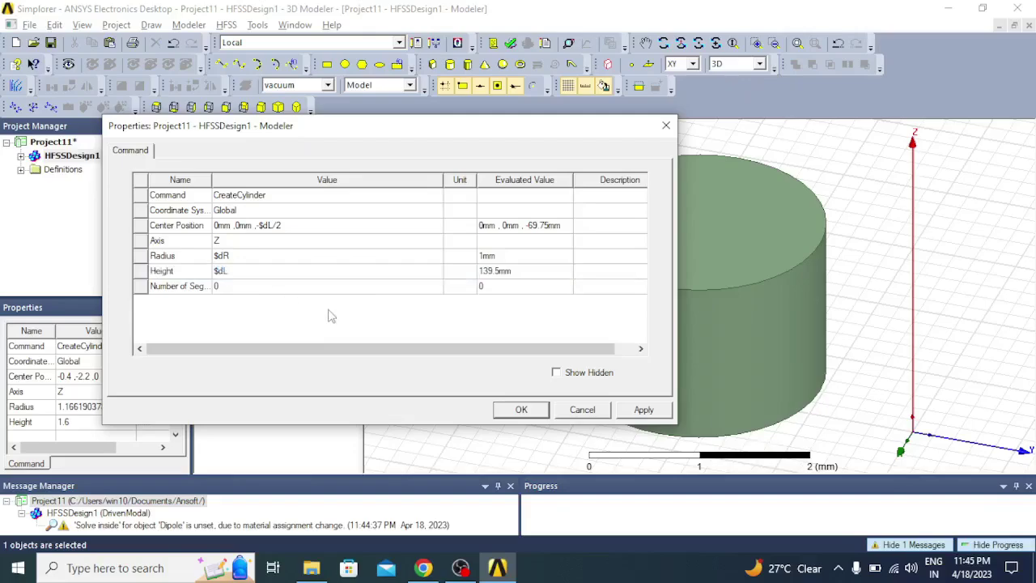
click(644, 410)
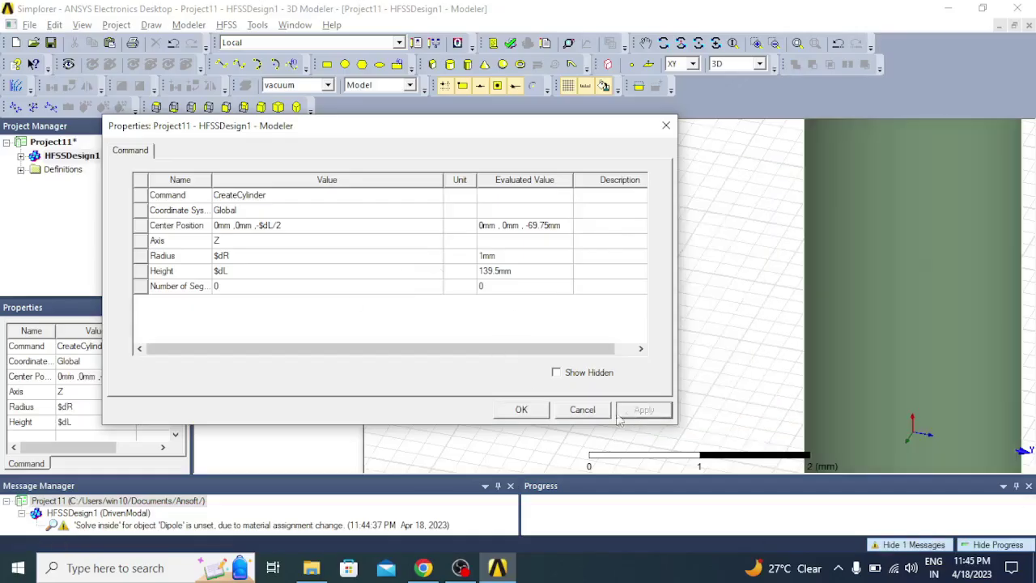
click(521, 409)
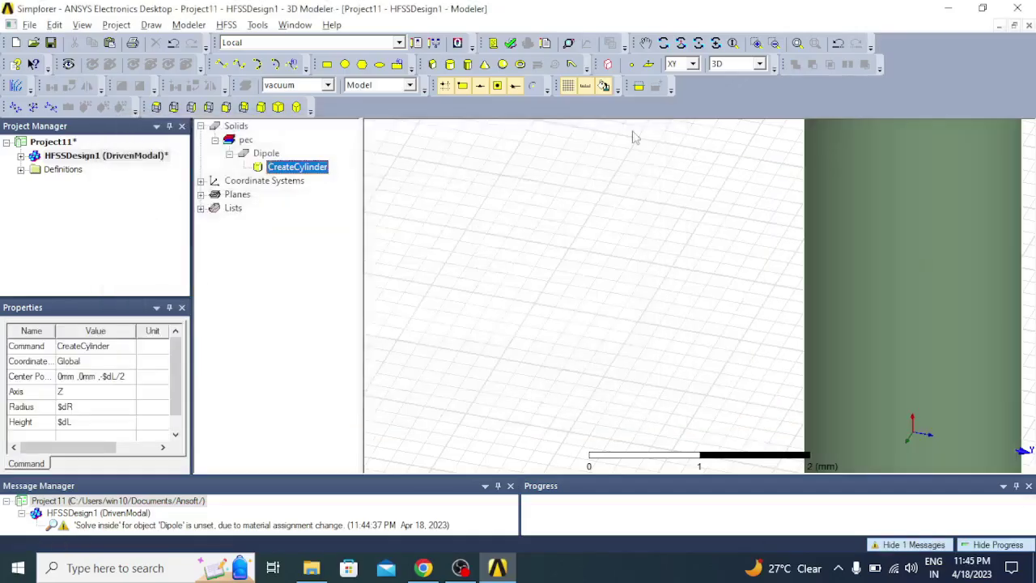
Paste a copy of Dipole, renaming it Port with vacuum material
click(797, 43)
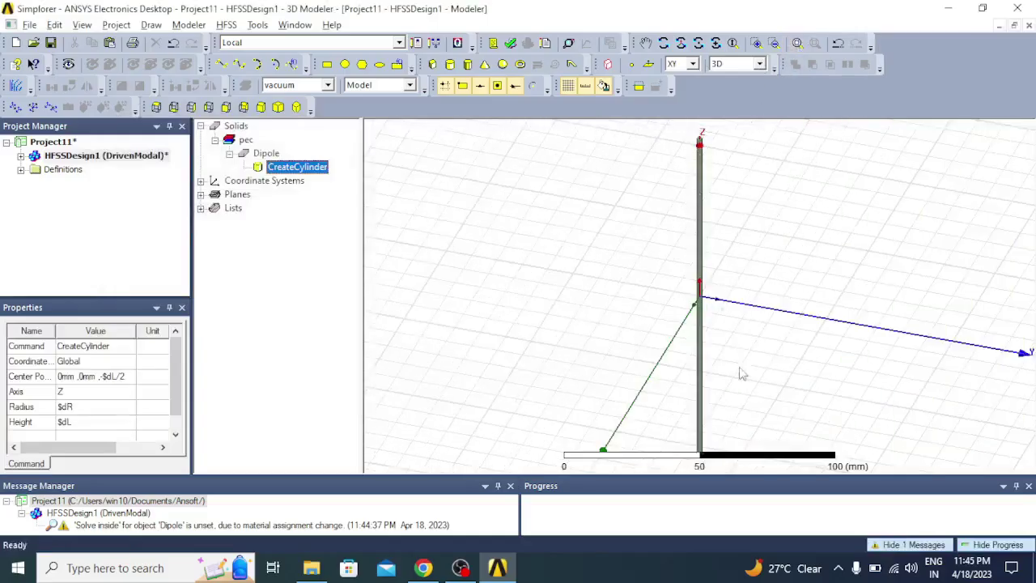
click(268, 157)
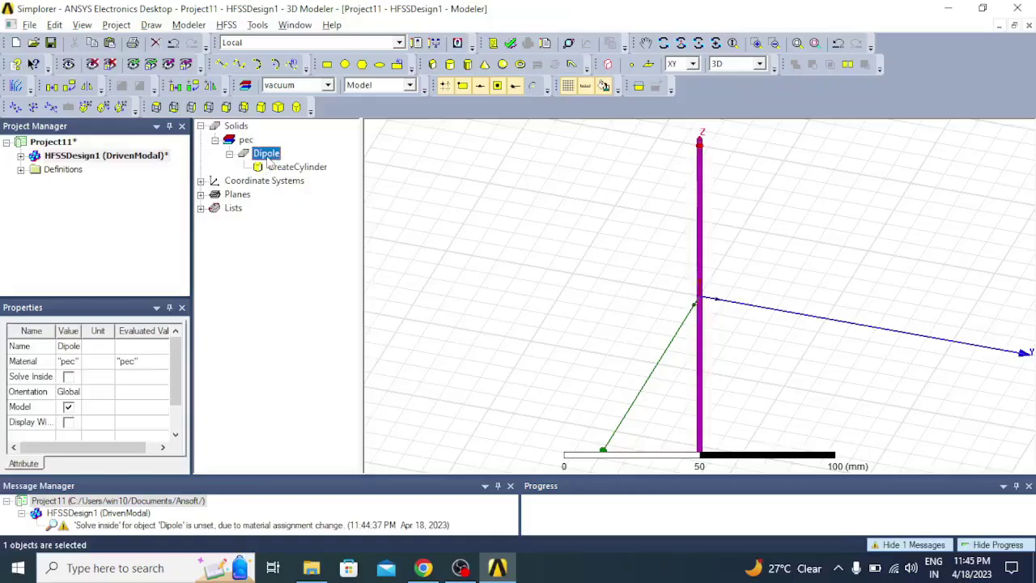
key(ctrl+v)
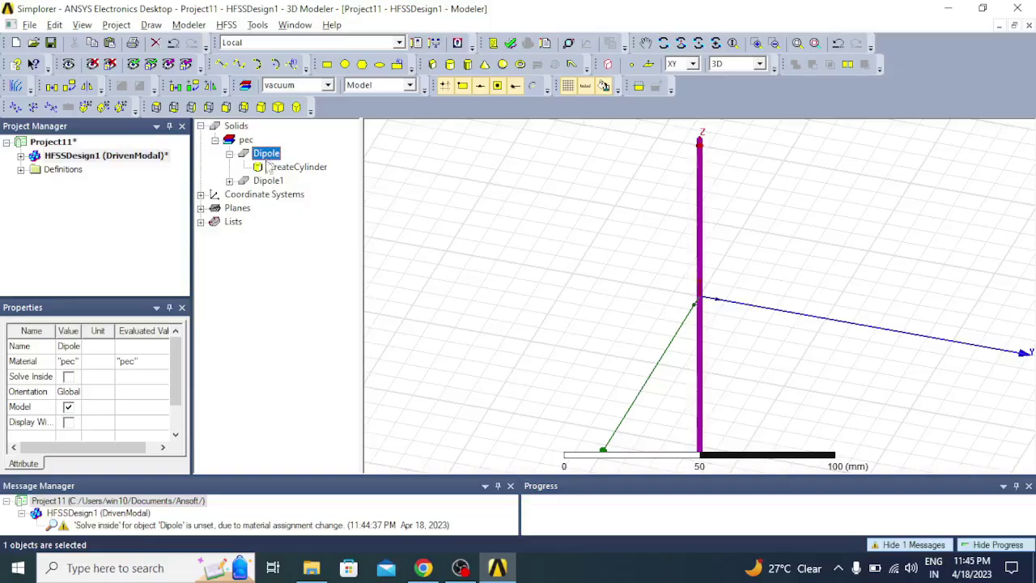
click(261, 182)
click(230, 181)
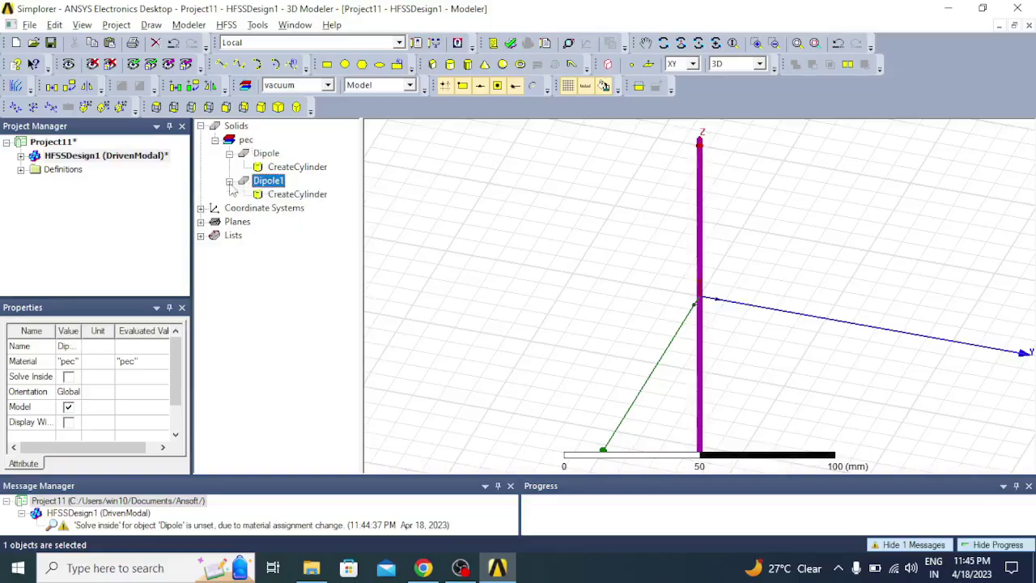
double_click(263, 182)
click(254, 195)
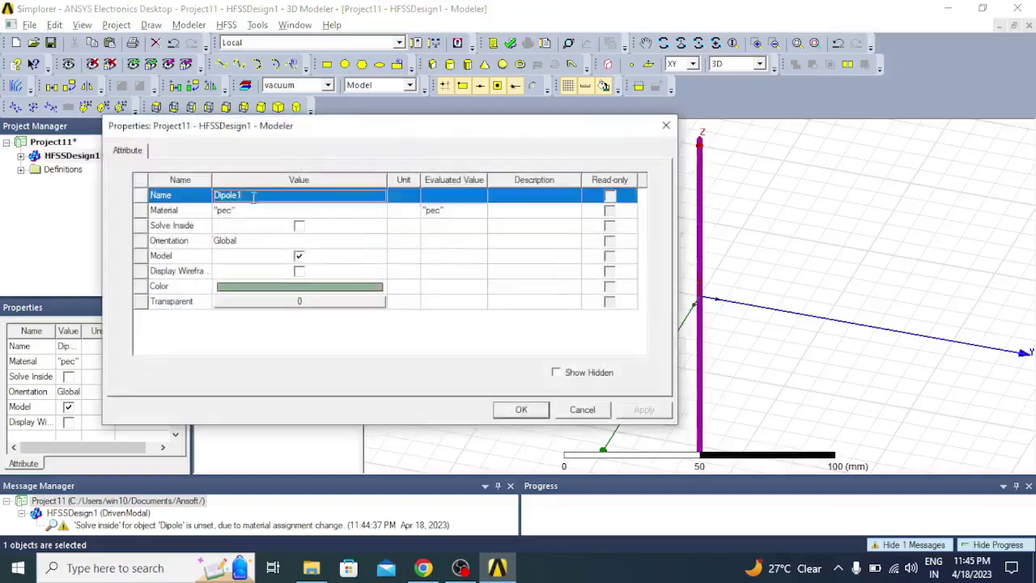
click(253, 195)
text(Por)
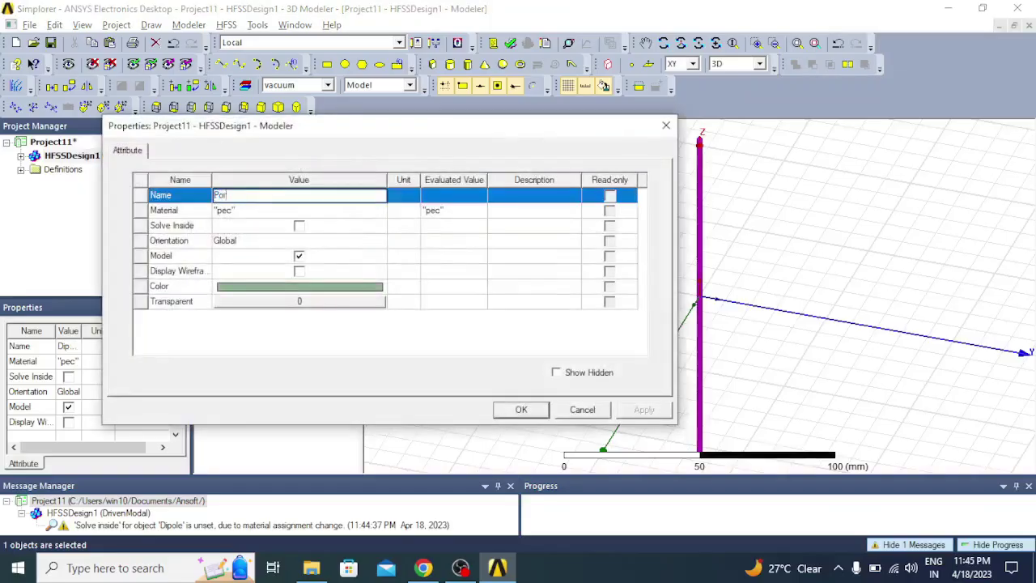
text(t)
click(251, 211)
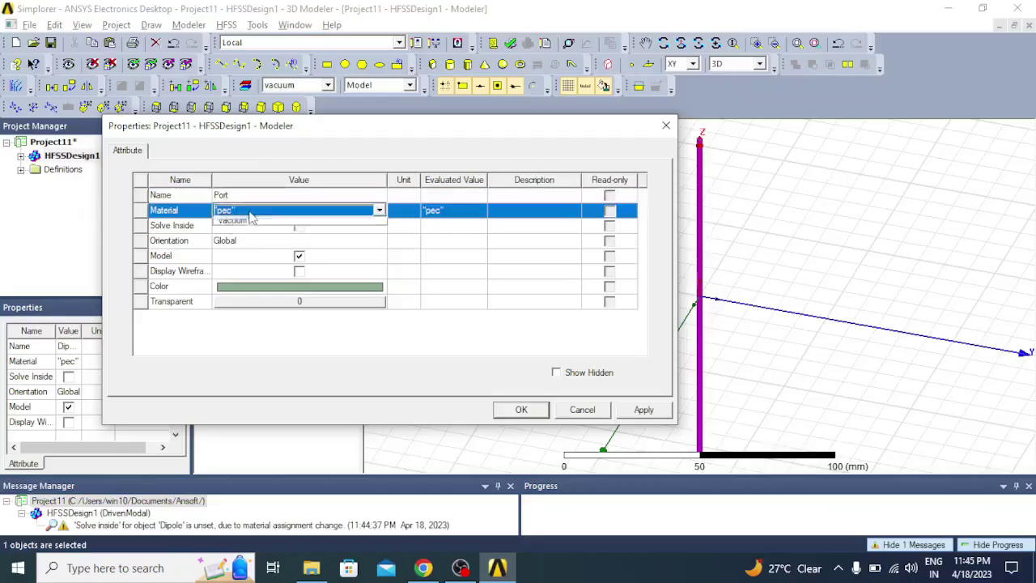
click(243, 254)
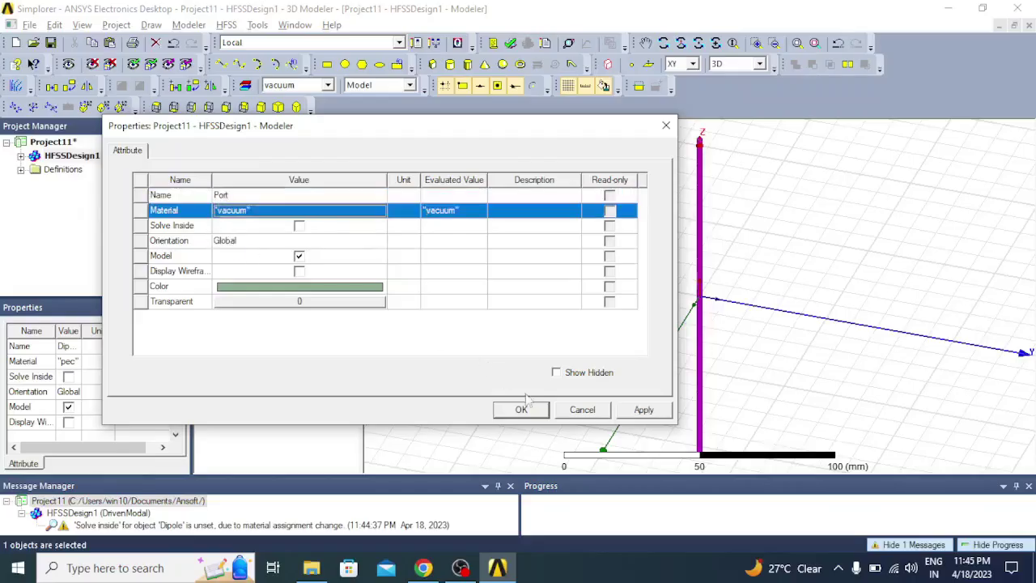
click(641, 410)
click(522, 409)
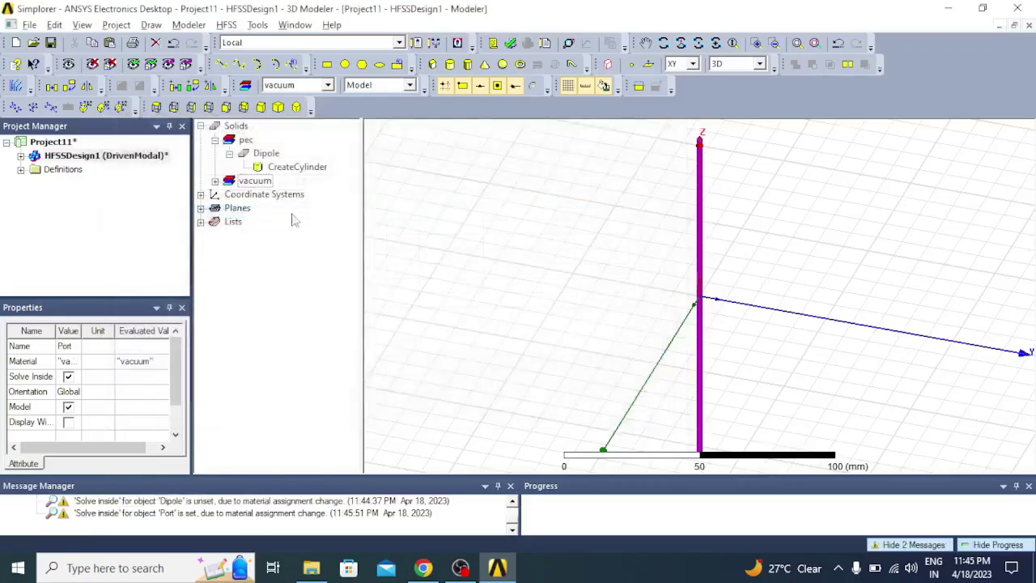
Set Port's centre to 0,0,-$gL/2 and its height to $gL
click(218, 186)
click(260, 195)
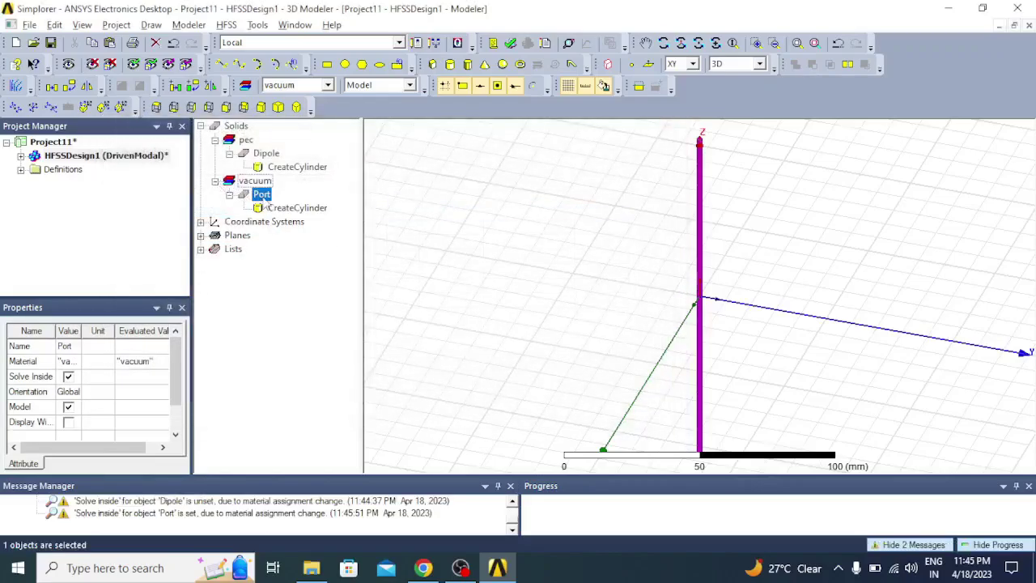
double_click(291, 207)
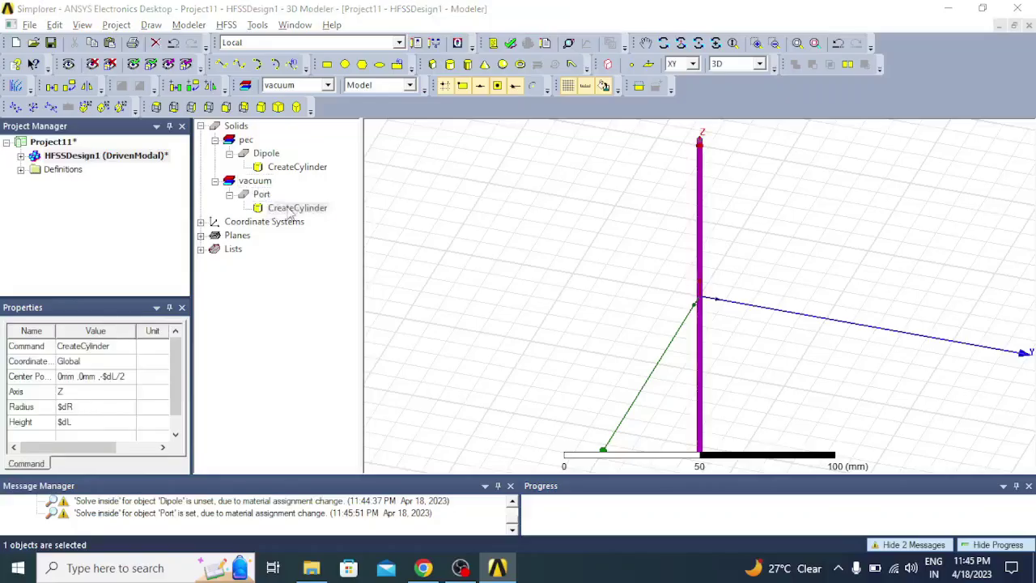
click(287, 227)
click(287, 229)
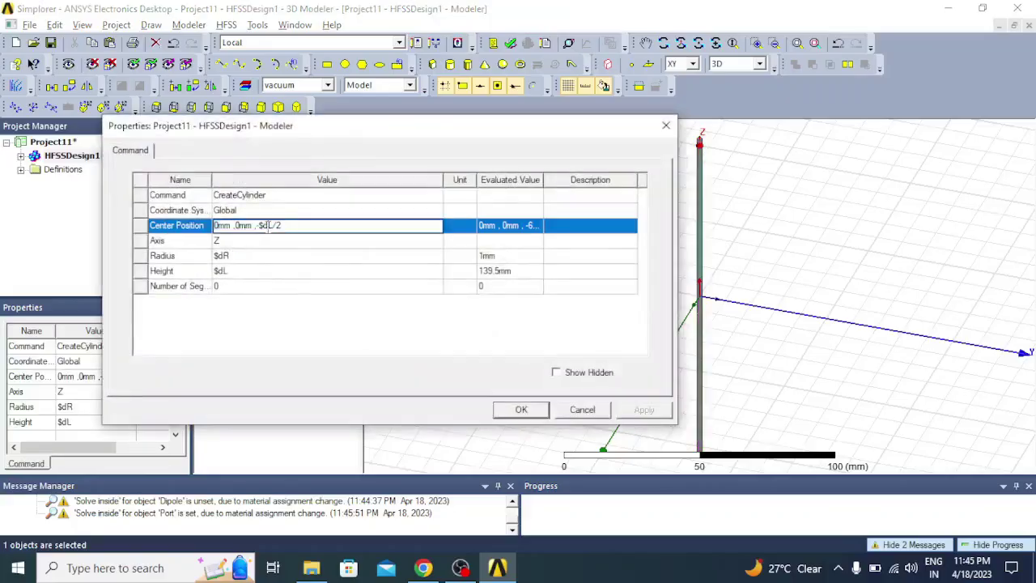
text(g)
click(232, 276)
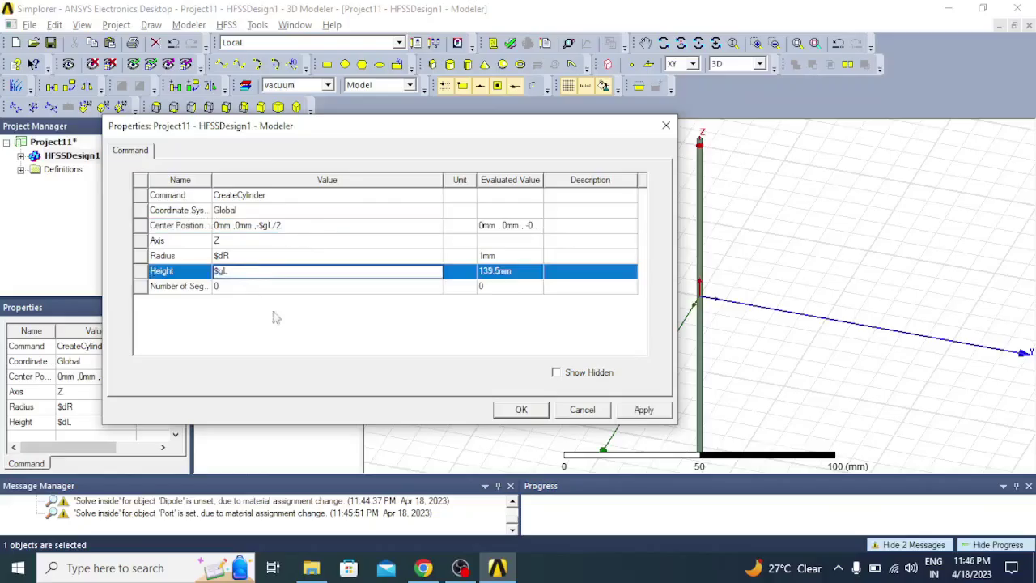
click(521, 409)
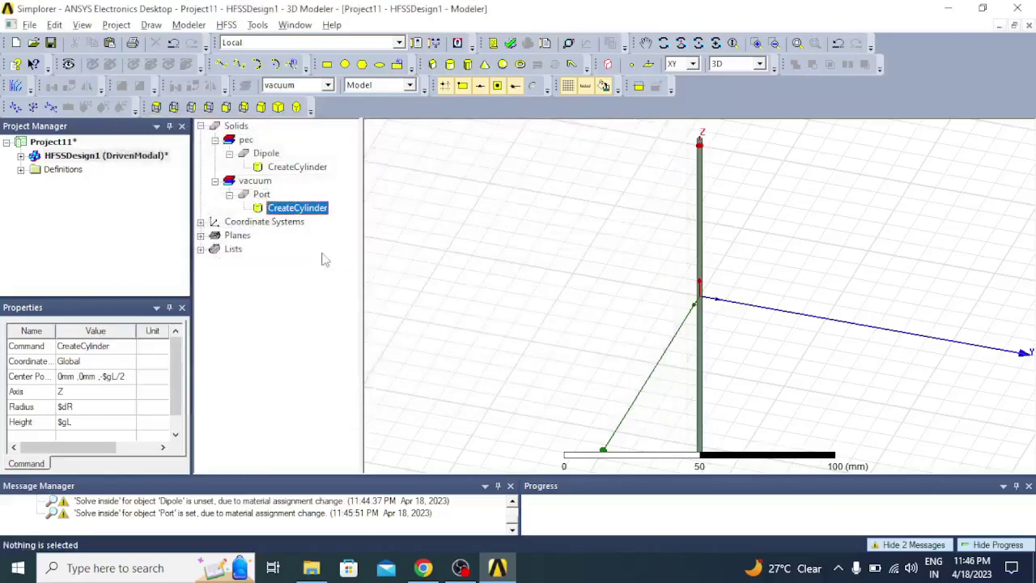
Zoom and orbit the view to inspect the Port cylinder
click(263, 195)
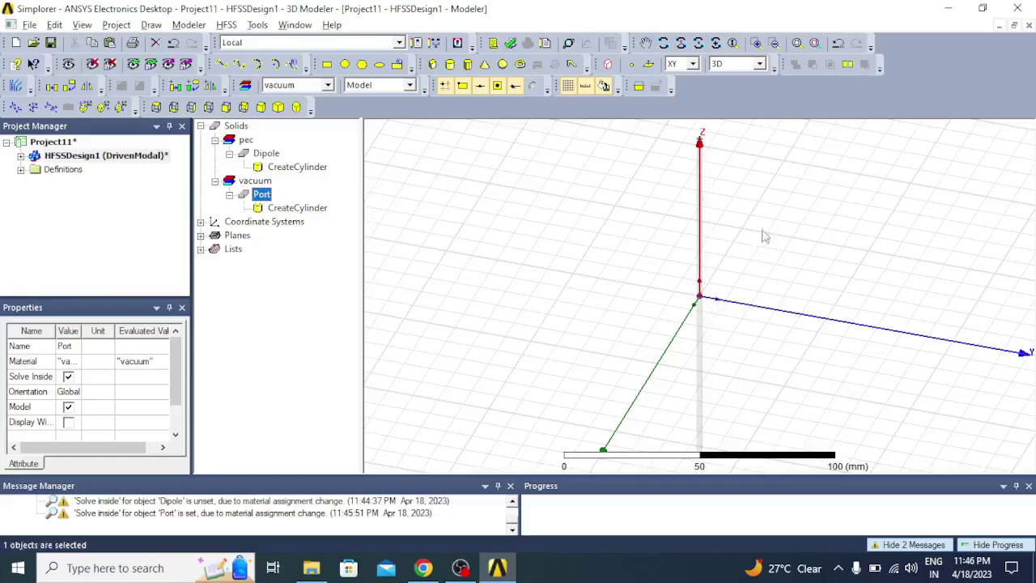
click(697, 42)
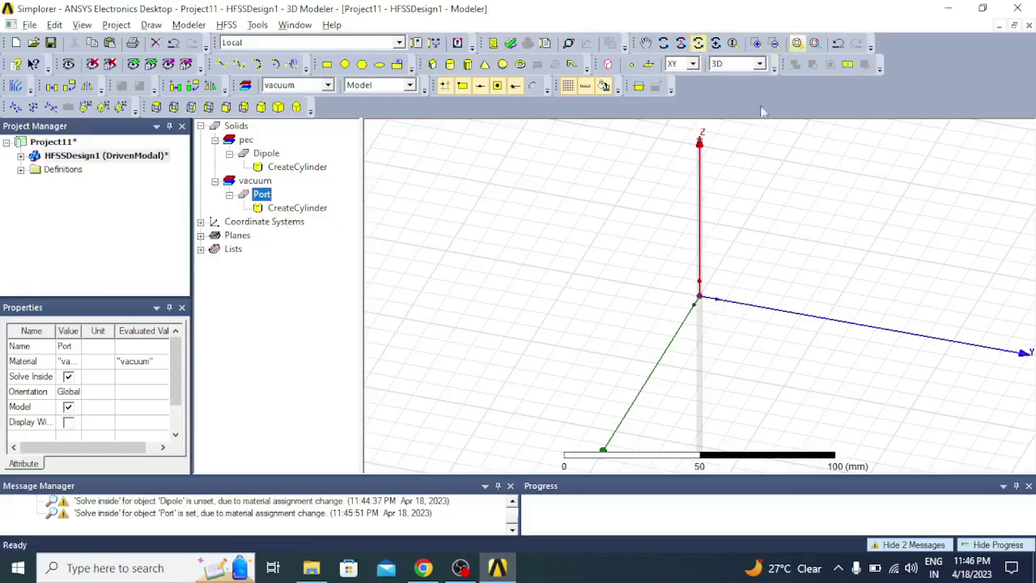
click(712, 296)
scroll(710, 296, up, 5)
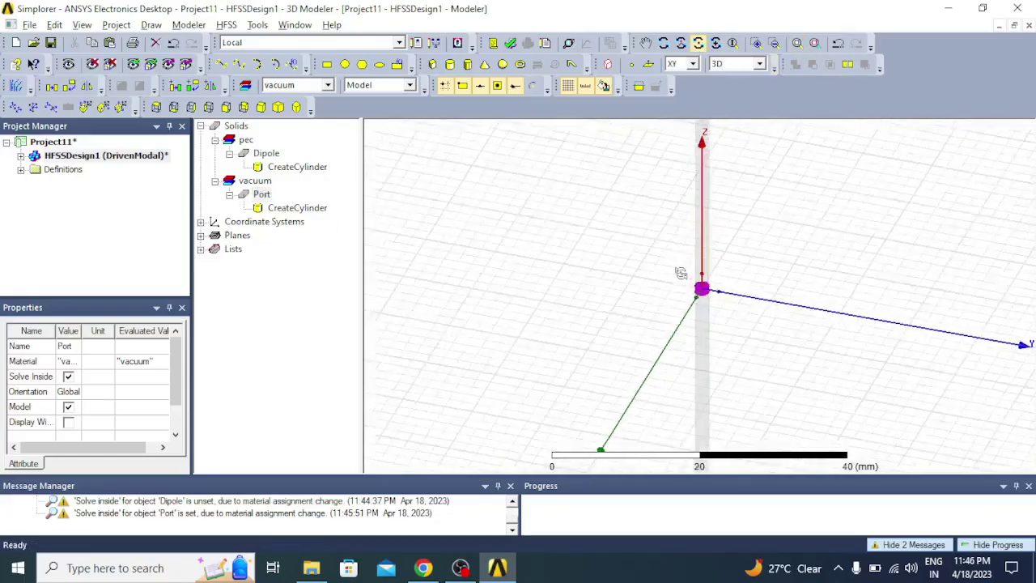
scroll(708, 296, up, 5)
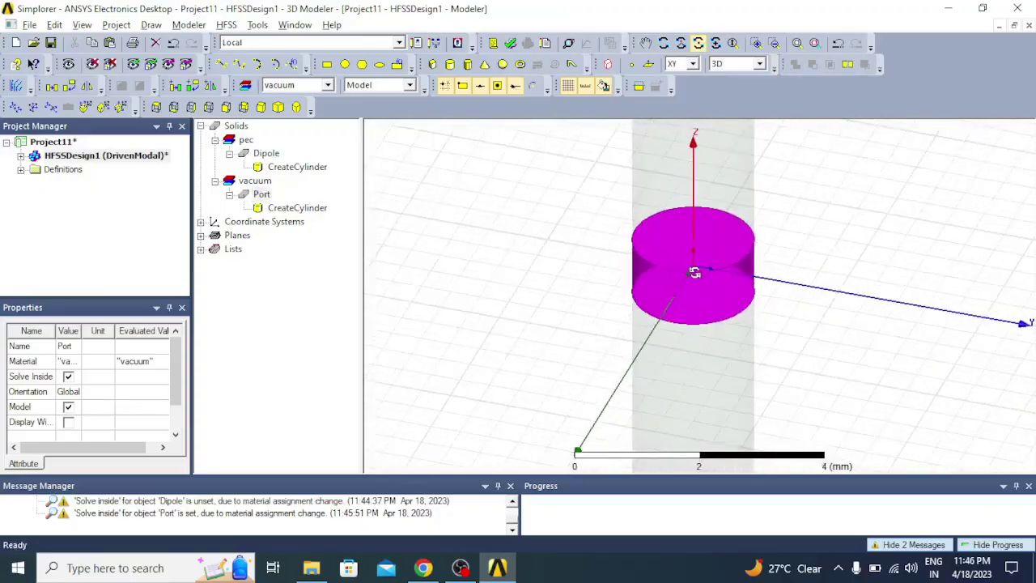
mouse_move(696, 275)
mouse_down()
mouse_move(760, 219)
mouse_move(788, 213)
mouse_move(700, 259)
mouse_up()
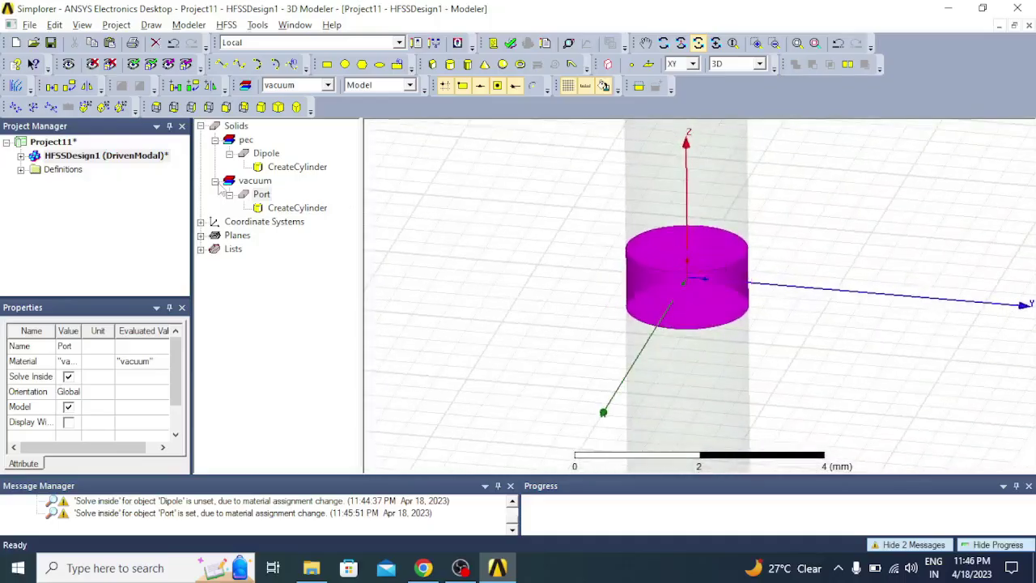
Subtract Port from Dipole, keeping a clone of Port, to open the feed gap
click(229, 153)
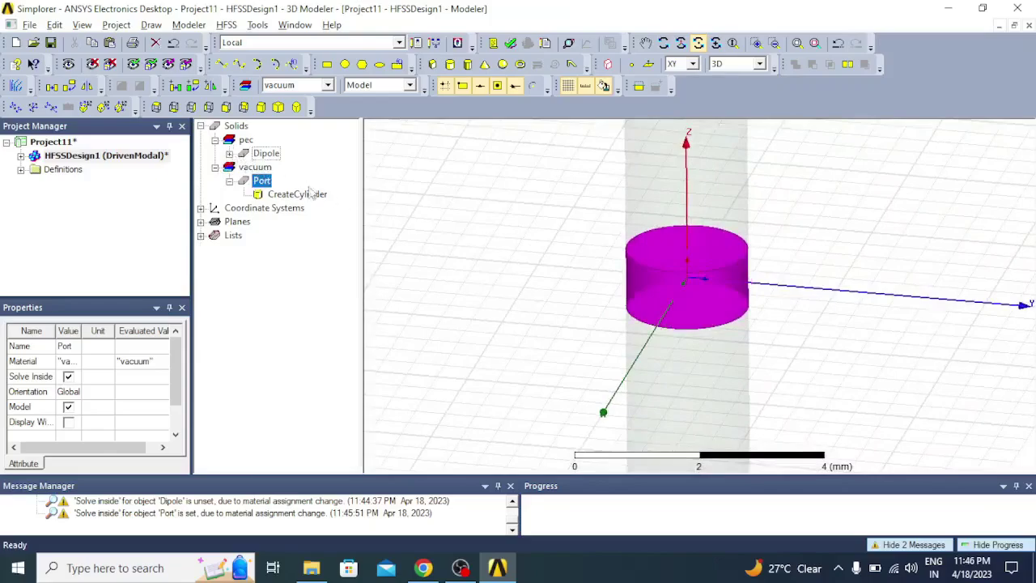
click(265, 156)
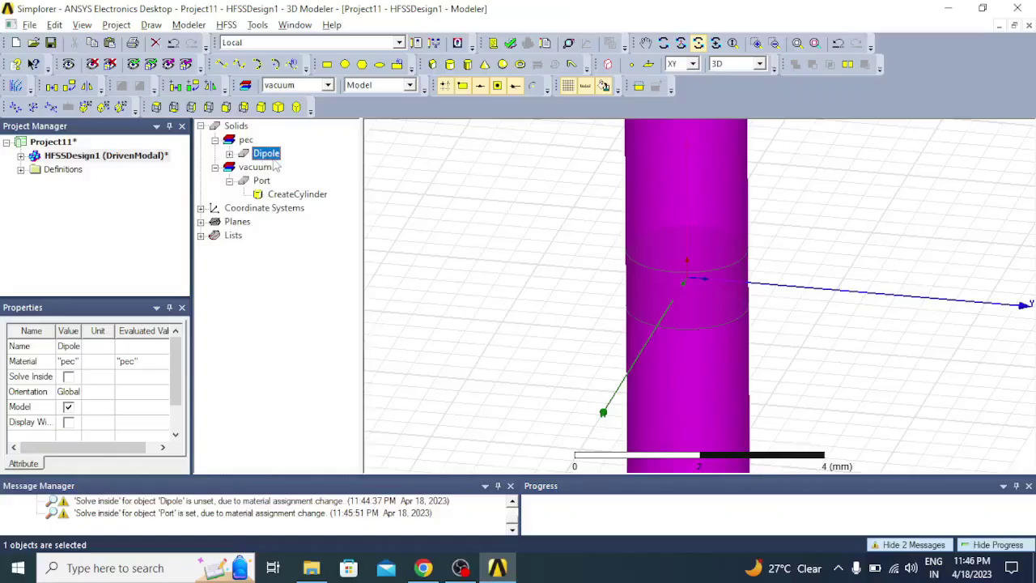
ctrl+click(261, 181)
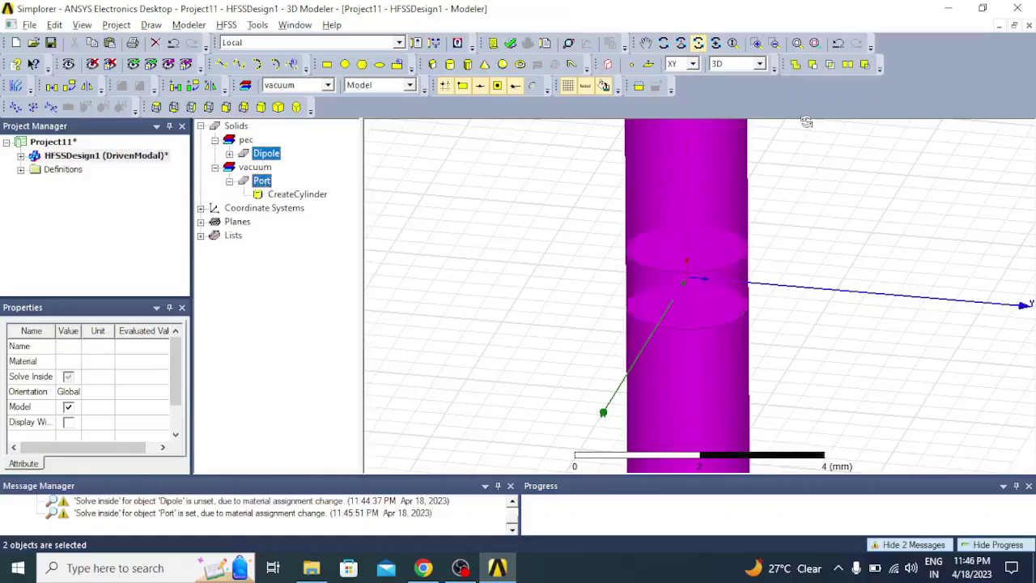
click(813, 67)
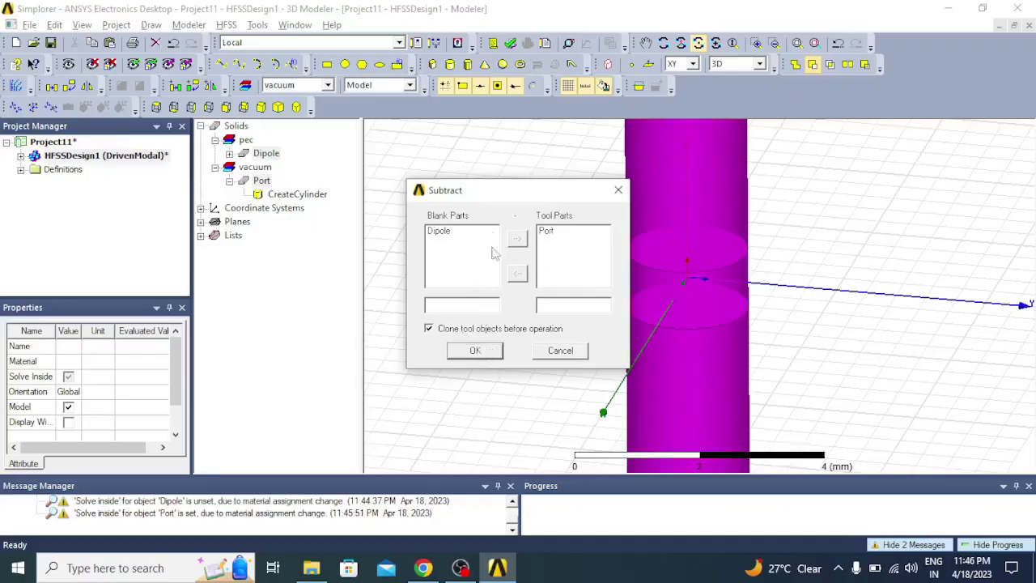
click(475, 350)
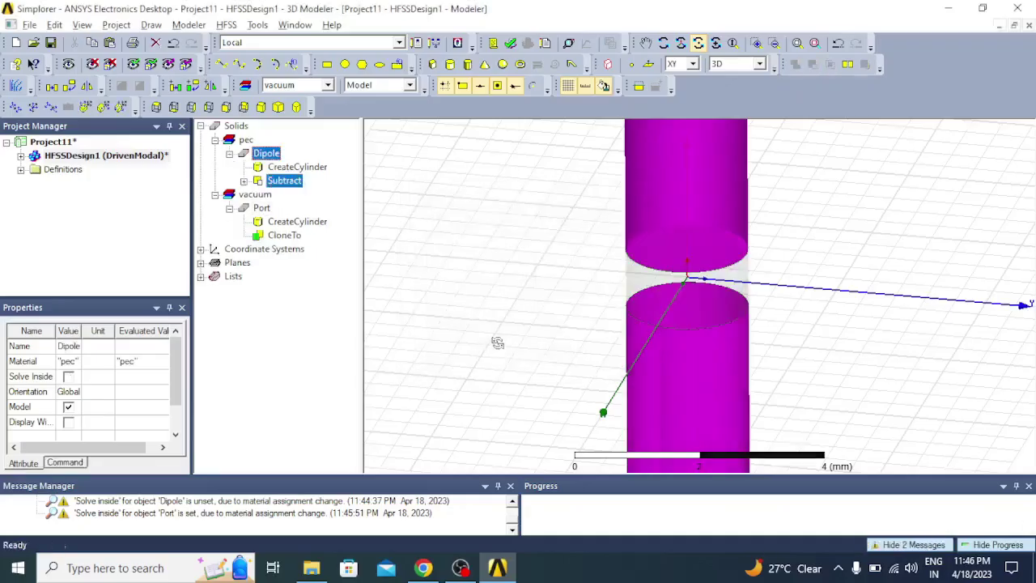
mouse_move(734, 251)
mouse_down()
mouse_move(814, 219)
mouse_move(777, 238)
mouse_move(737, 246)
mouse_move(763, 226)
mouse_move(735, 237)
mouse_up()
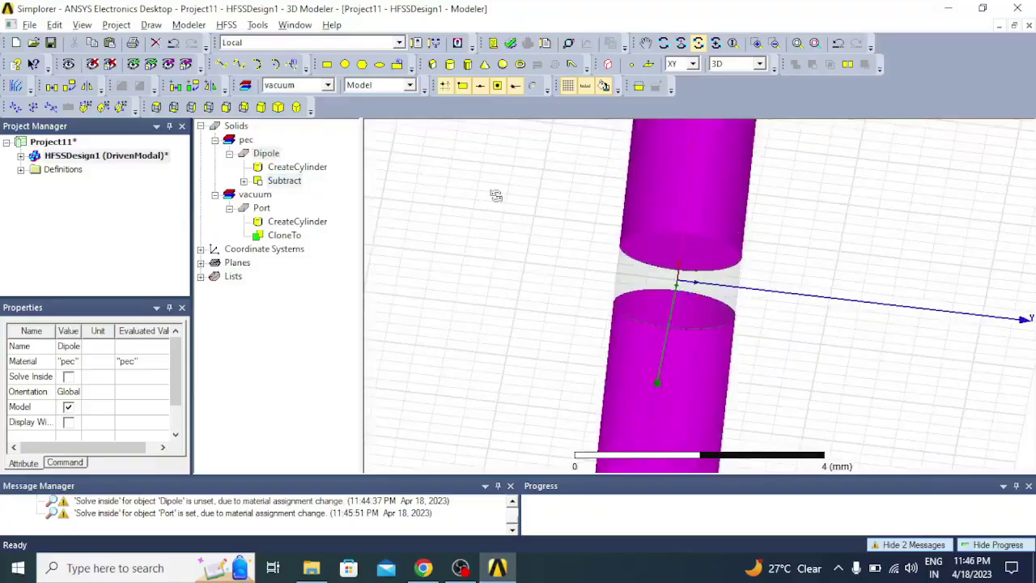
click(230, 153)
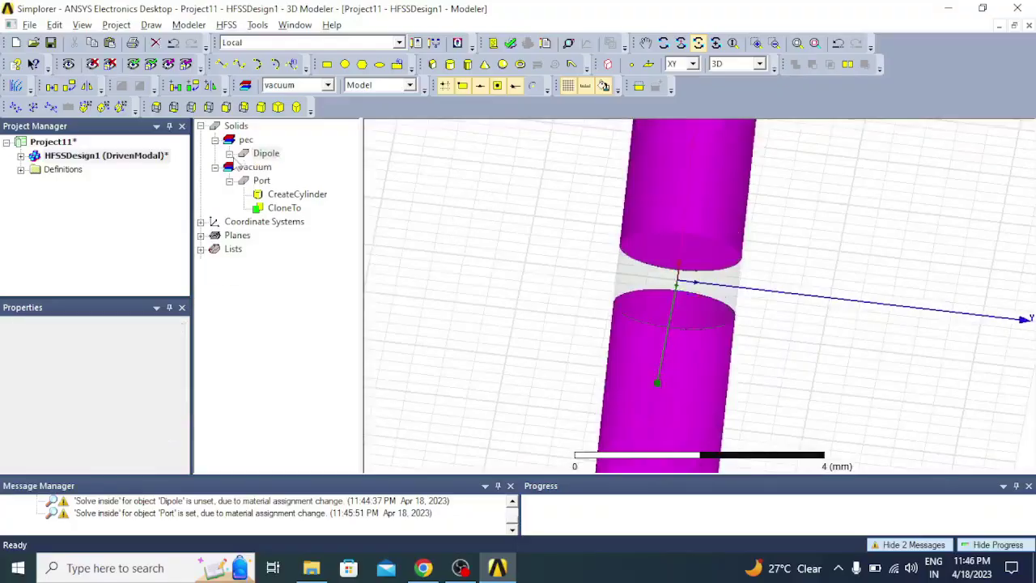
Section the Port cylinder on the YZ plane to create the Port_Section1 sheet
click(262, 180)
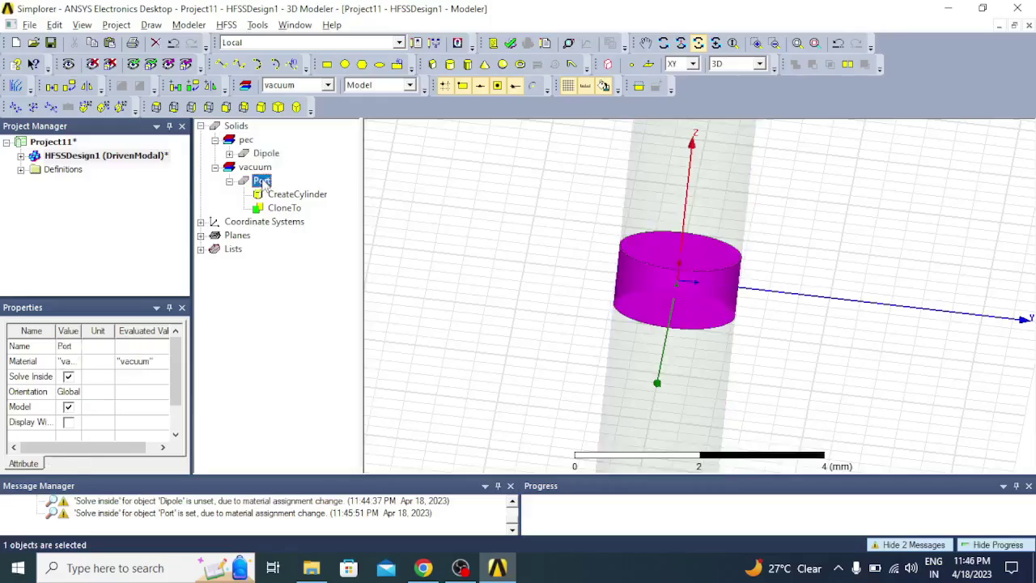
right_click(263, 184)
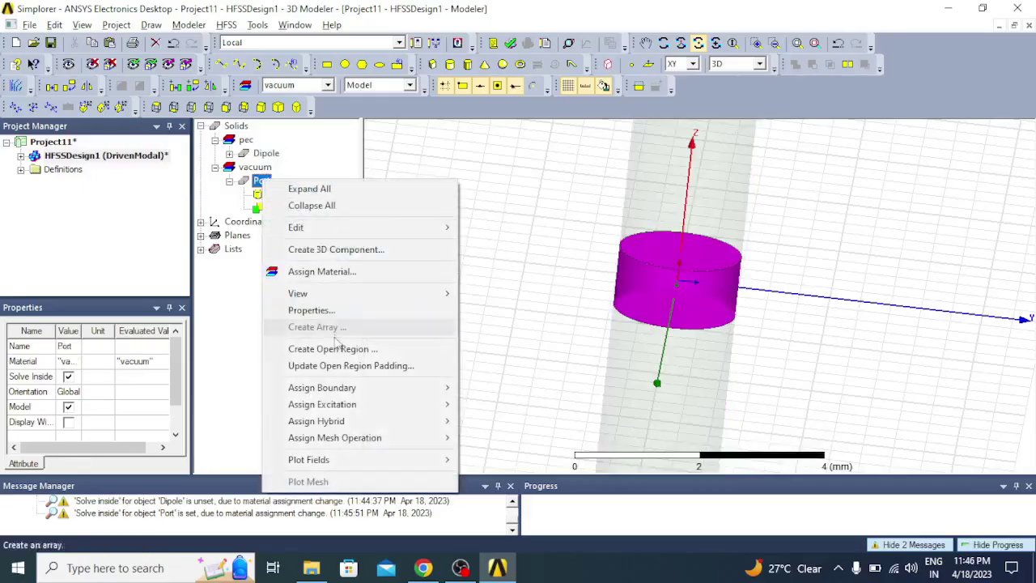
mouse_move(368, 228)
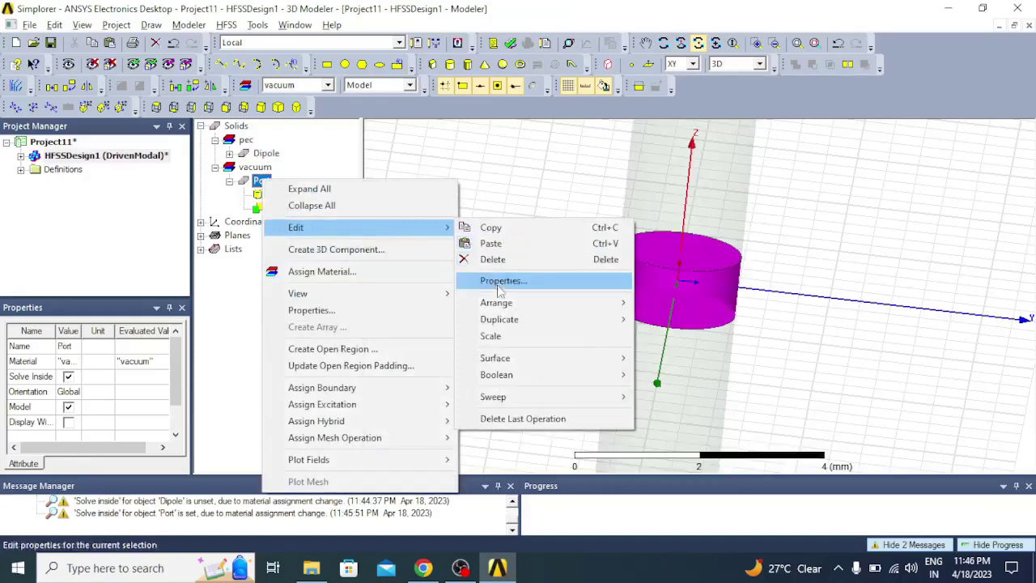
mouse_move(508, 360)
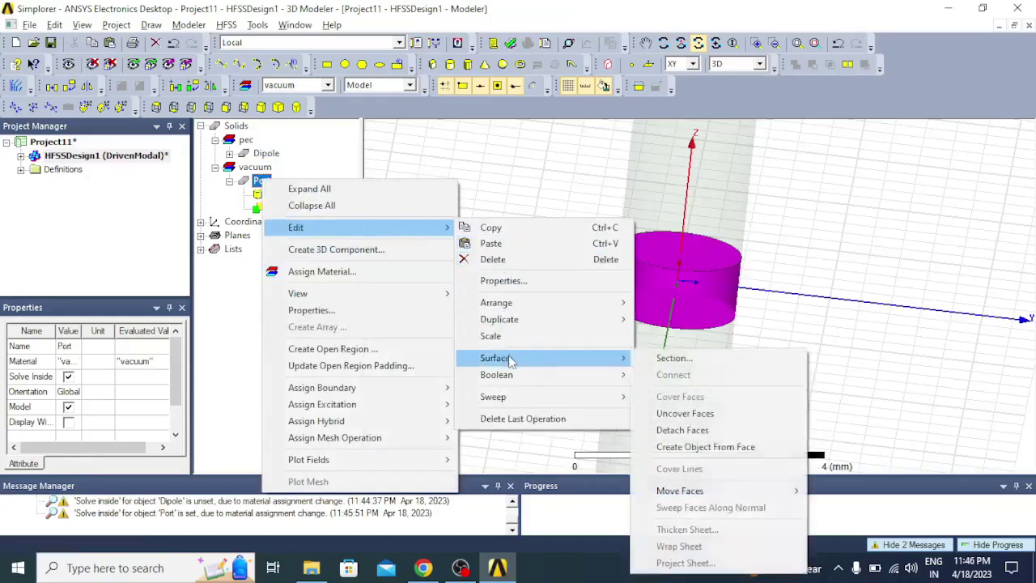
click(659, 362)
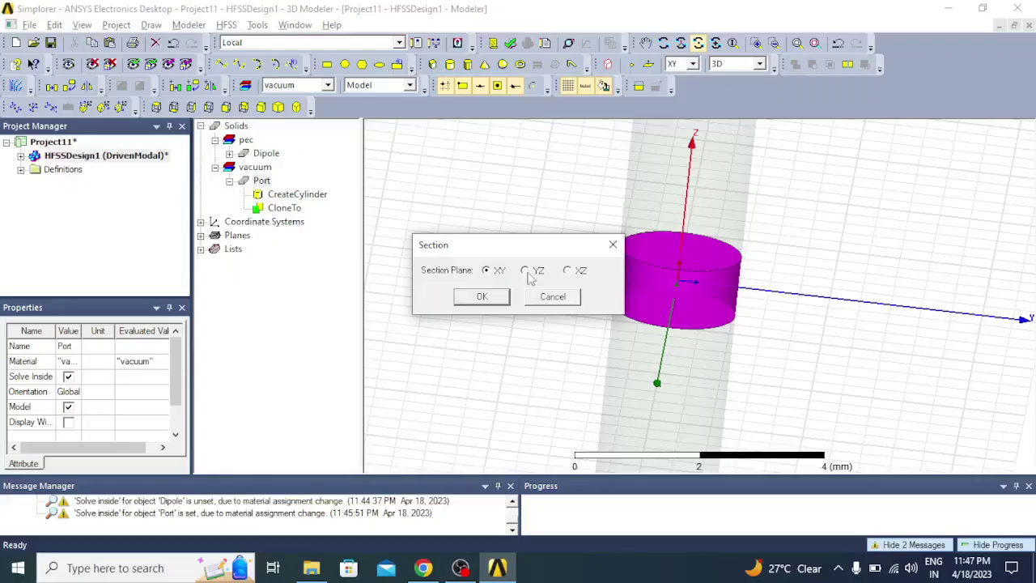
click(498, 301)
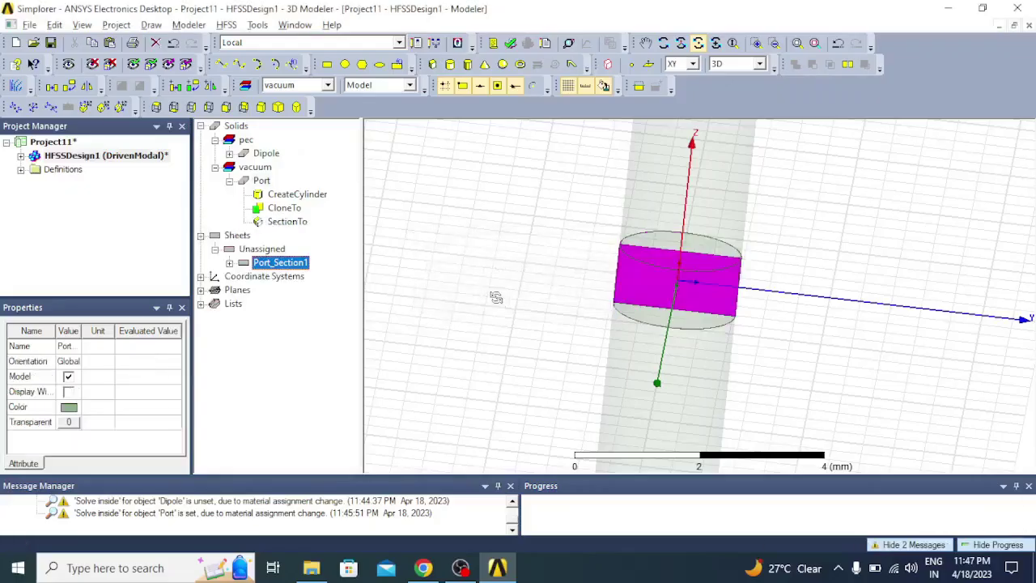
drag(666, 271, 388, 259)
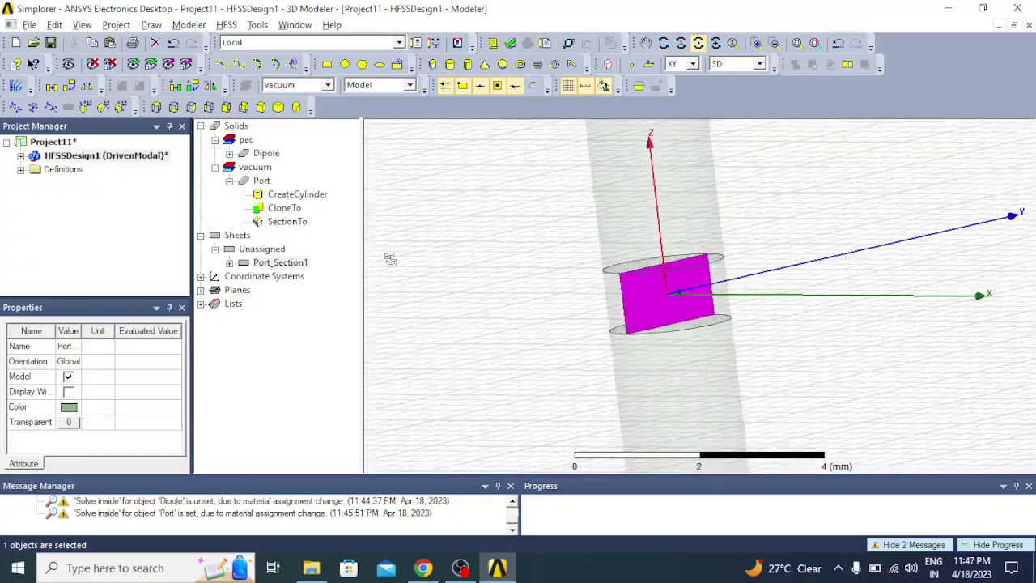
Assign Port_Section1 as a lumped port with 50 ohm impedance
click(272, 249)
click(279, 262)
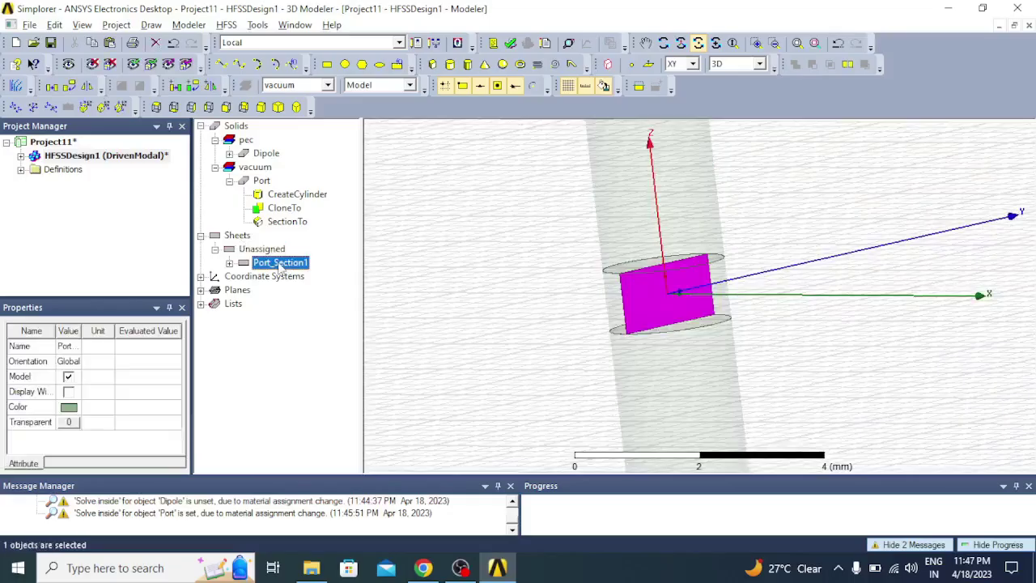
right_click(281, 268)
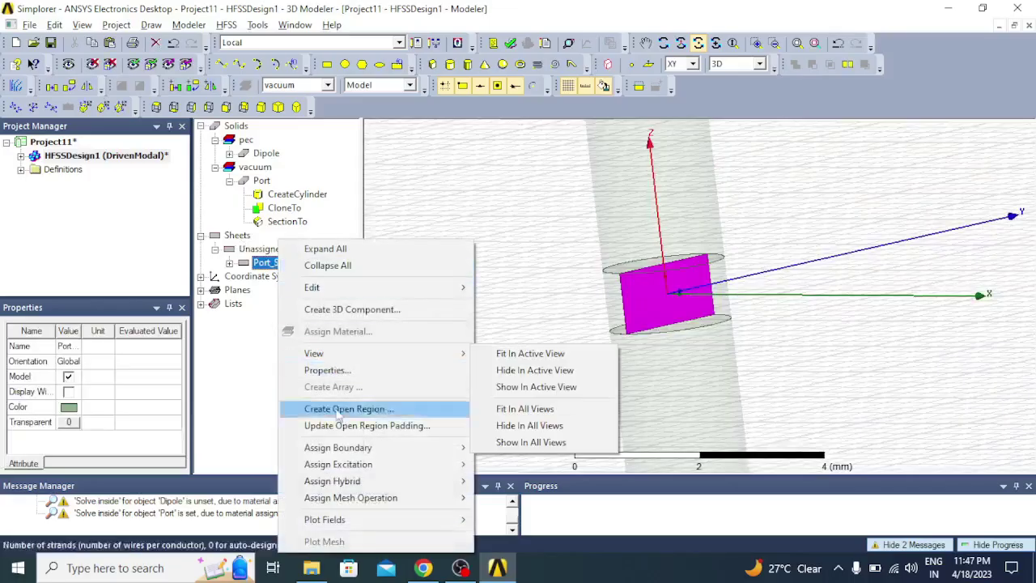
mouse_move(411, 468)
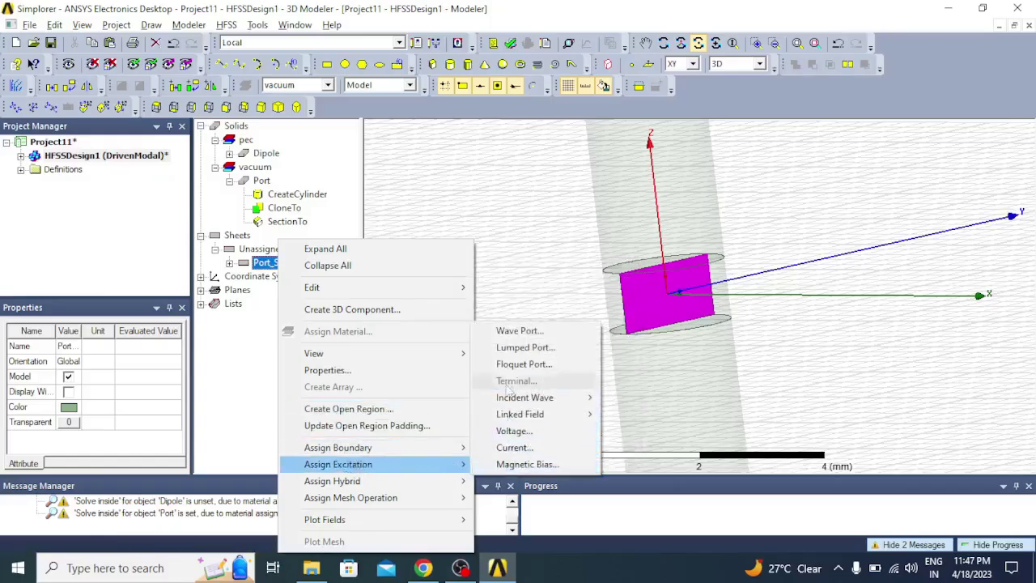
click(522, 348)
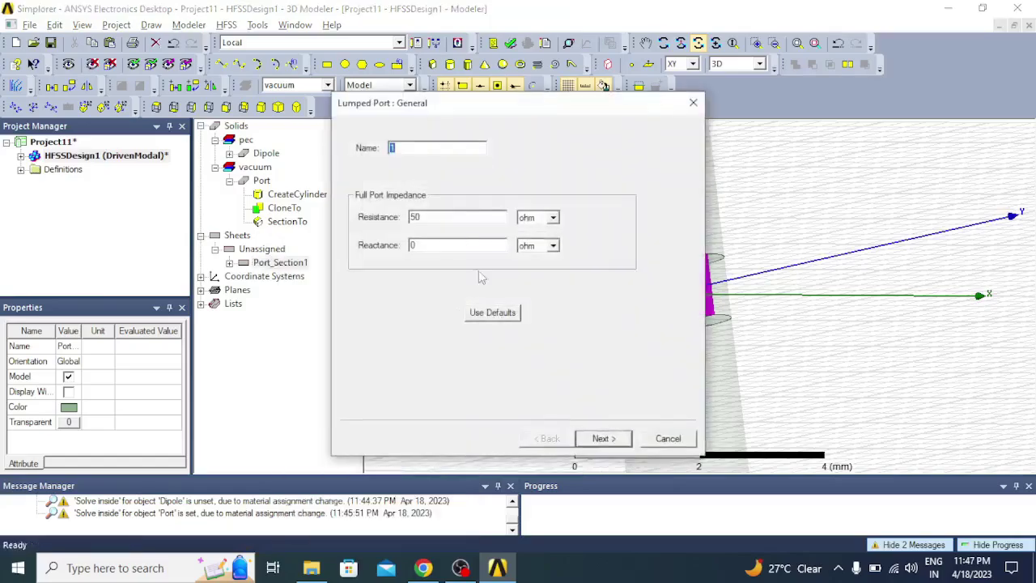
click(603, 439)
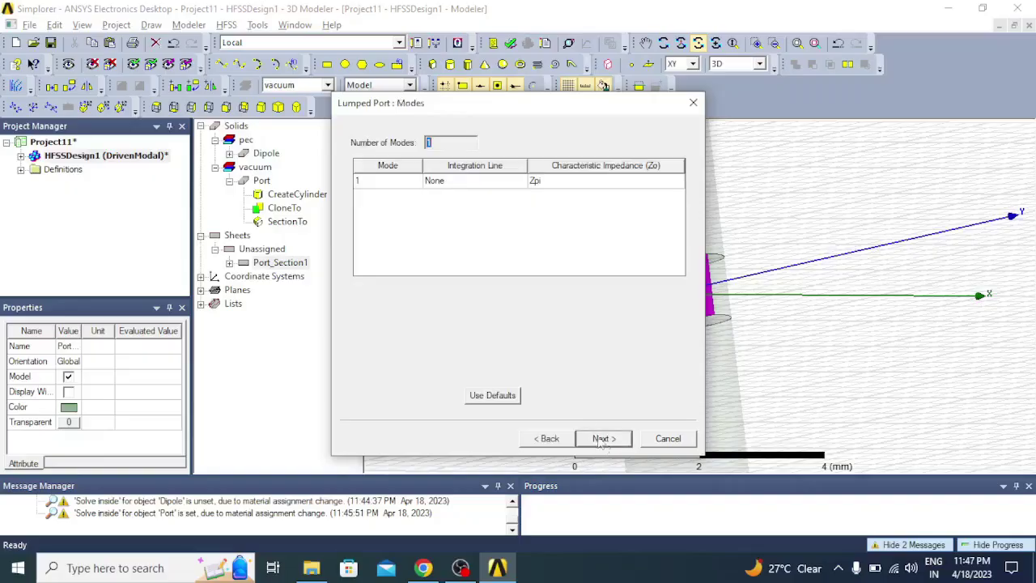
Draw the port's integration line from the sheet's bottom edge to its top edge and finish
click(466, 183)
click(466, 205)
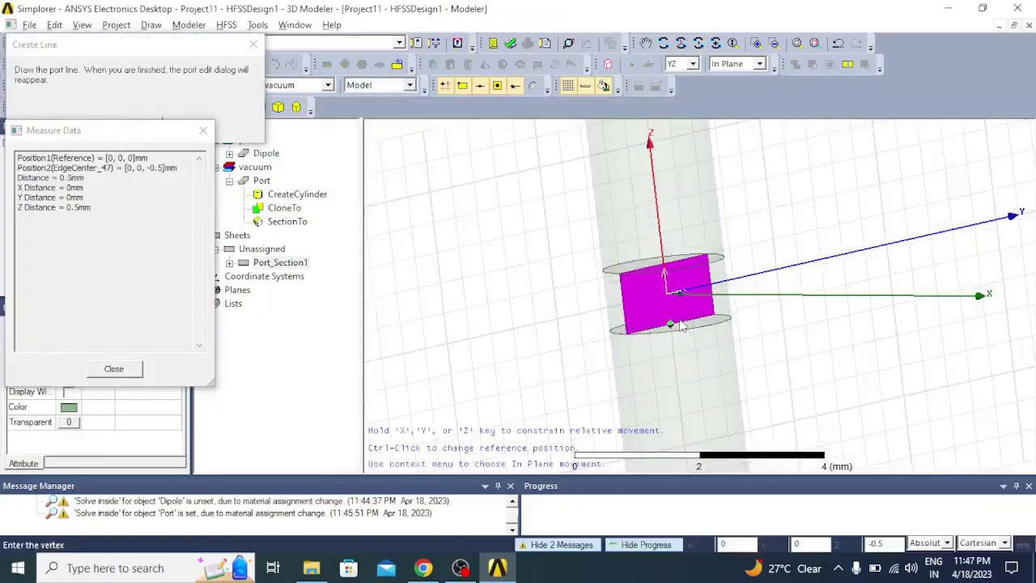
scroll(686, 326, up, 3)
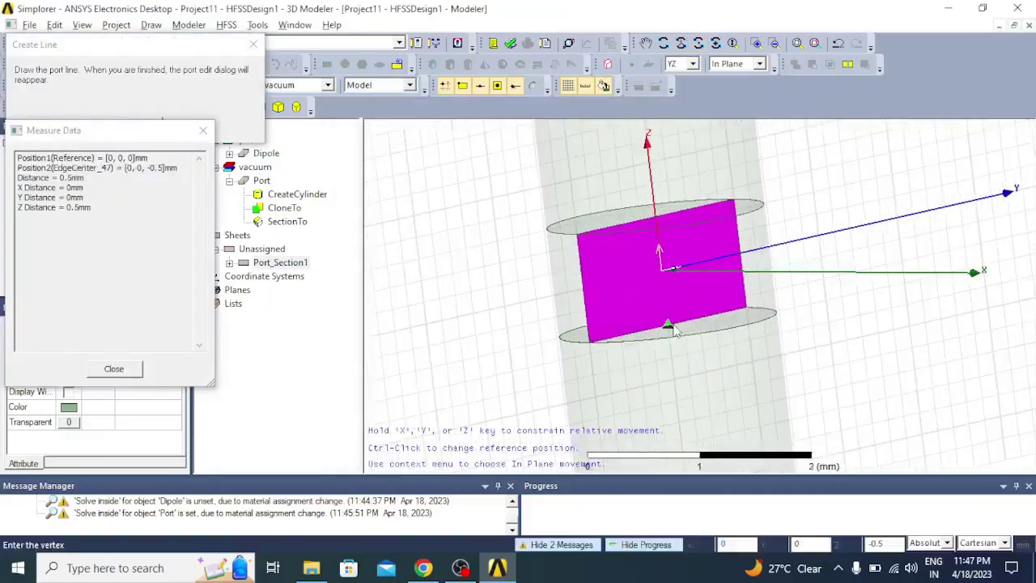
click(674, 327)
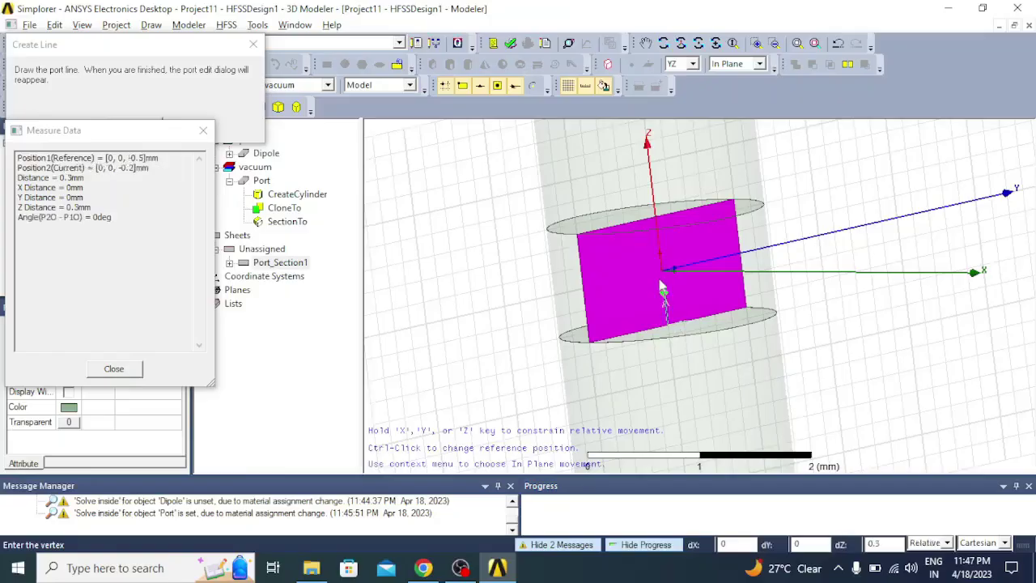
click(654, 220)
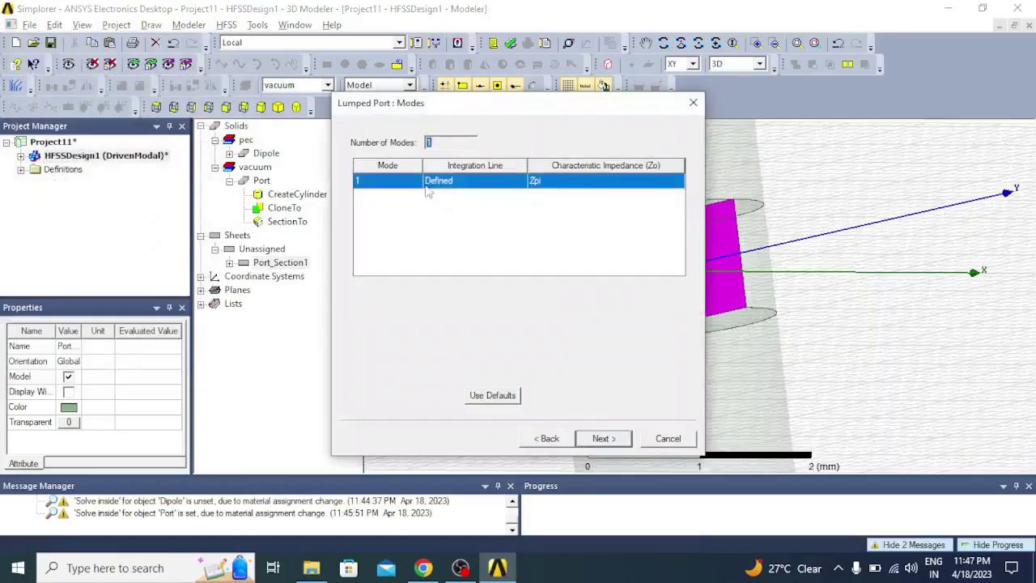
click(602, 441)
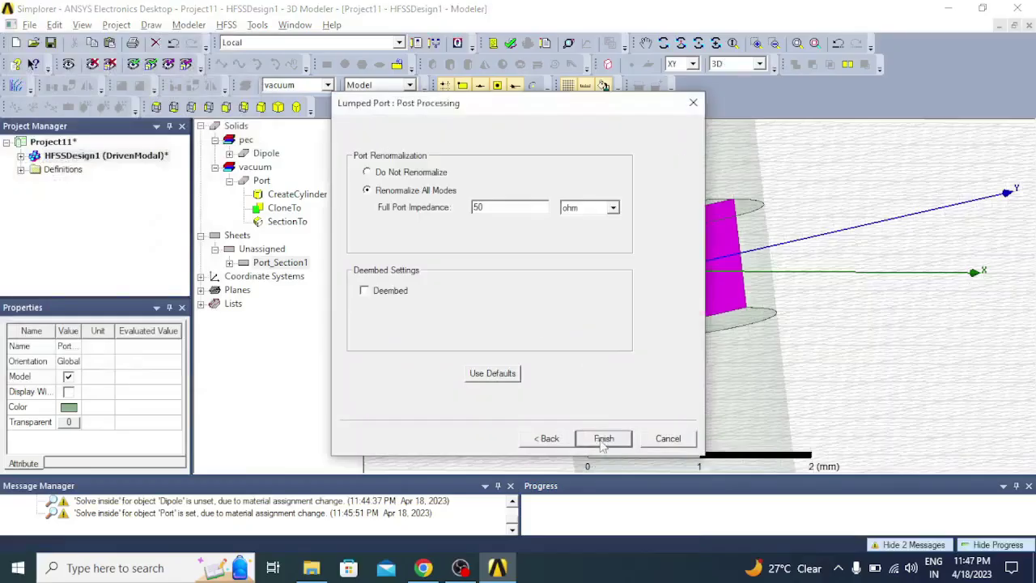
click(602, 441)
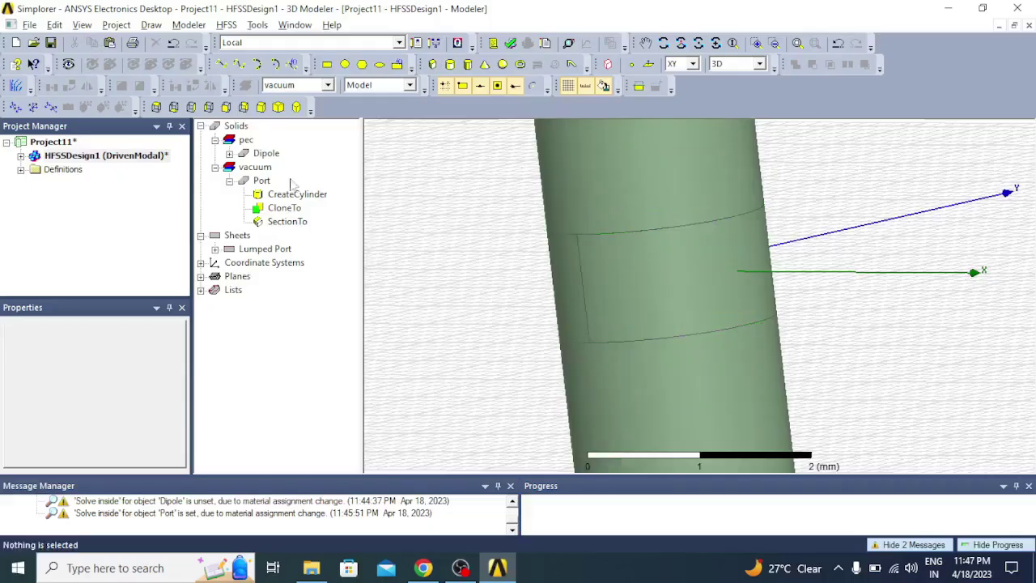
click(259, 154)
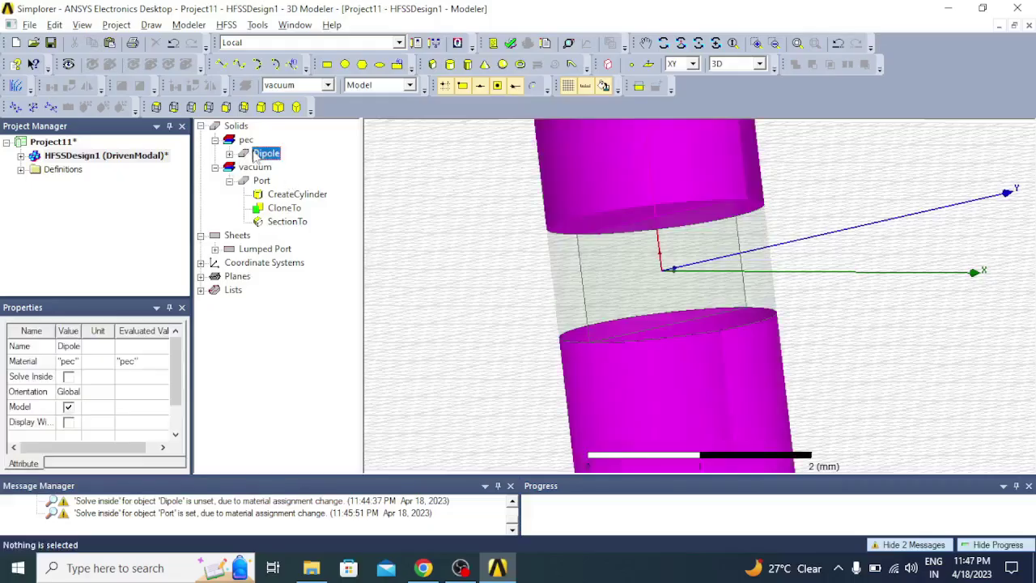
click(798, 43)
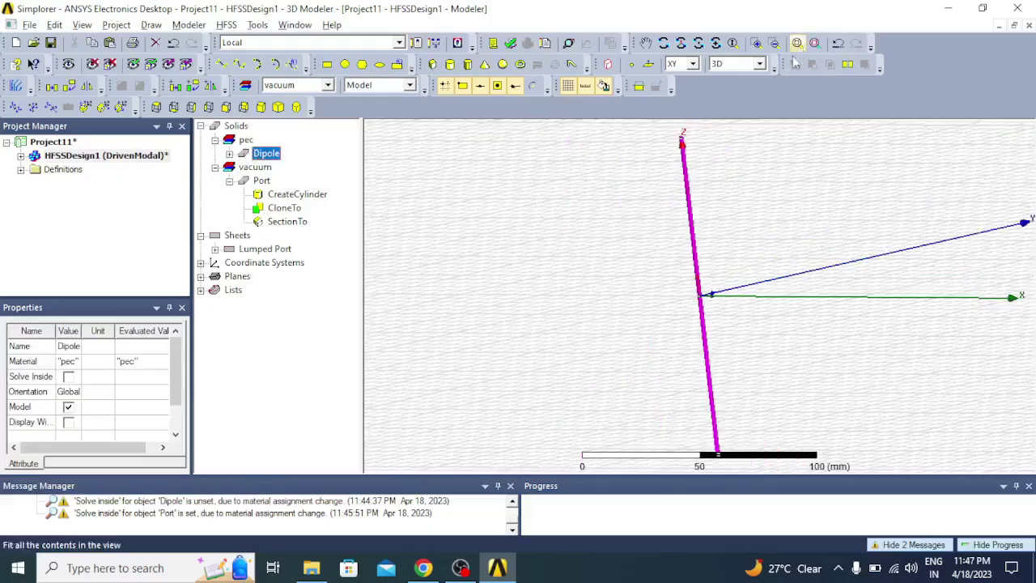
click(229, 180)
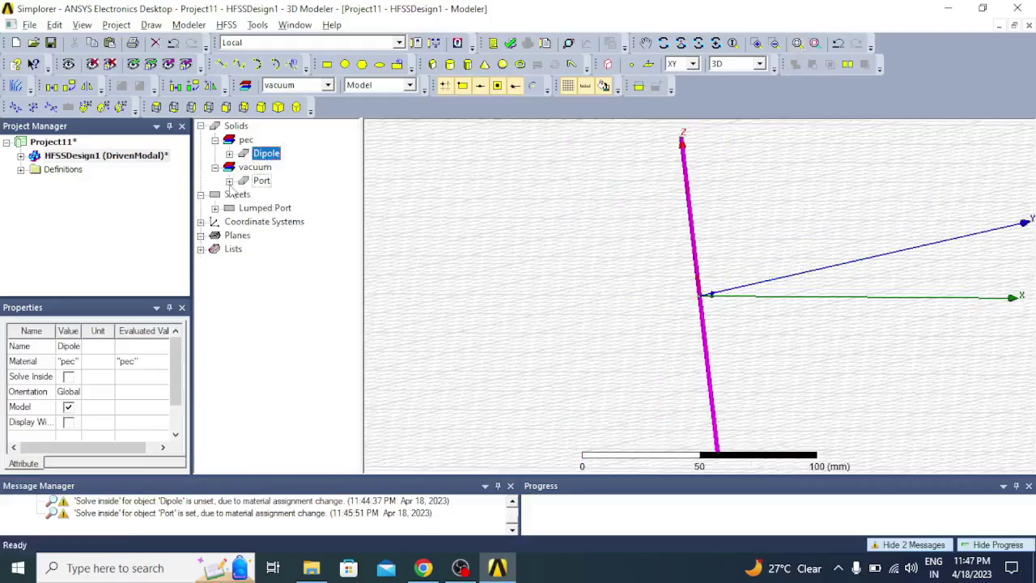
Create a 1 GHz open region with a Radiation boundary around the dipole
click(529, 206)
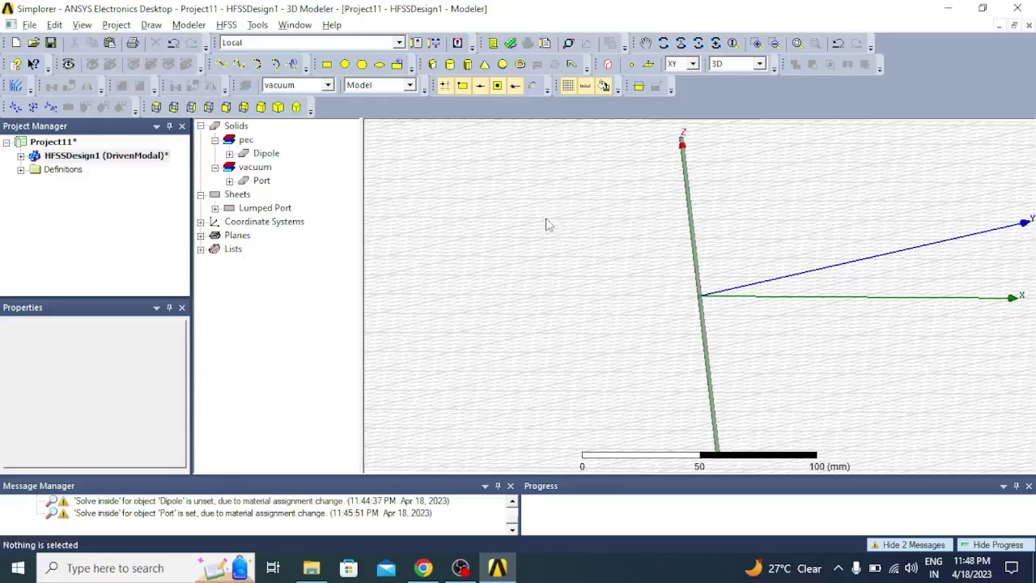
right_click(514, 204)
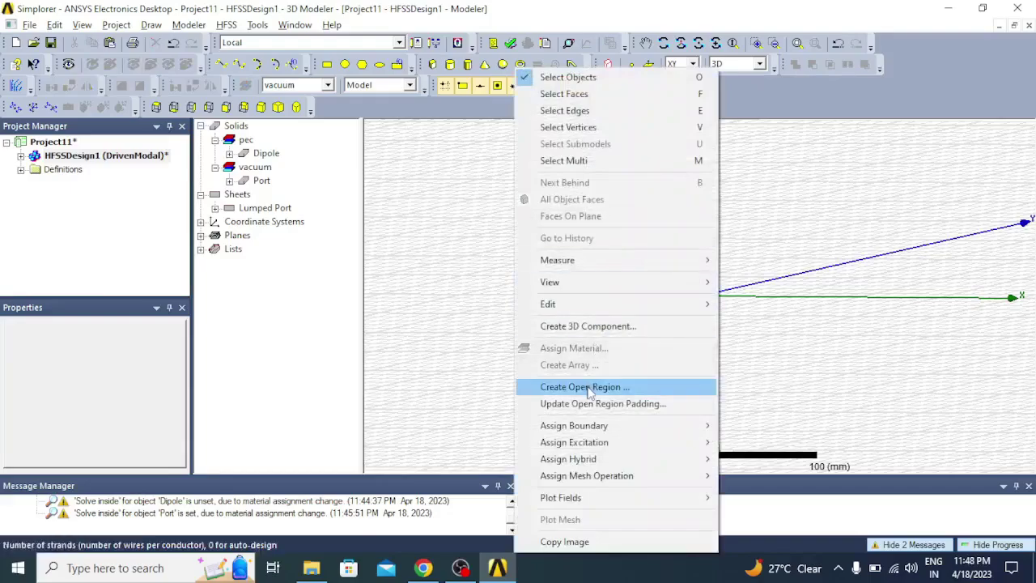
click(590, 387)
double_click(494, 202)
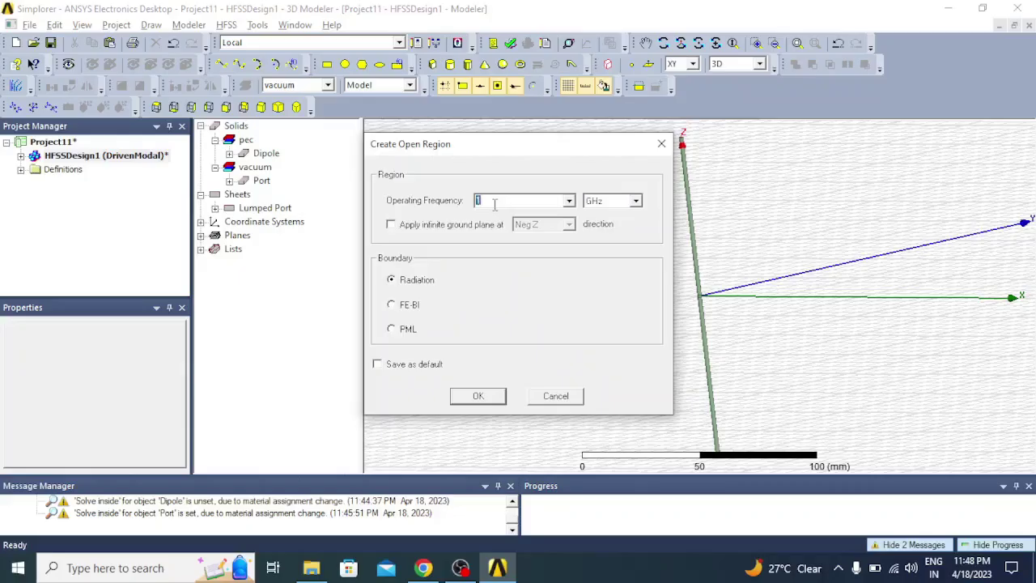
drag(512, 160, 493, 145)
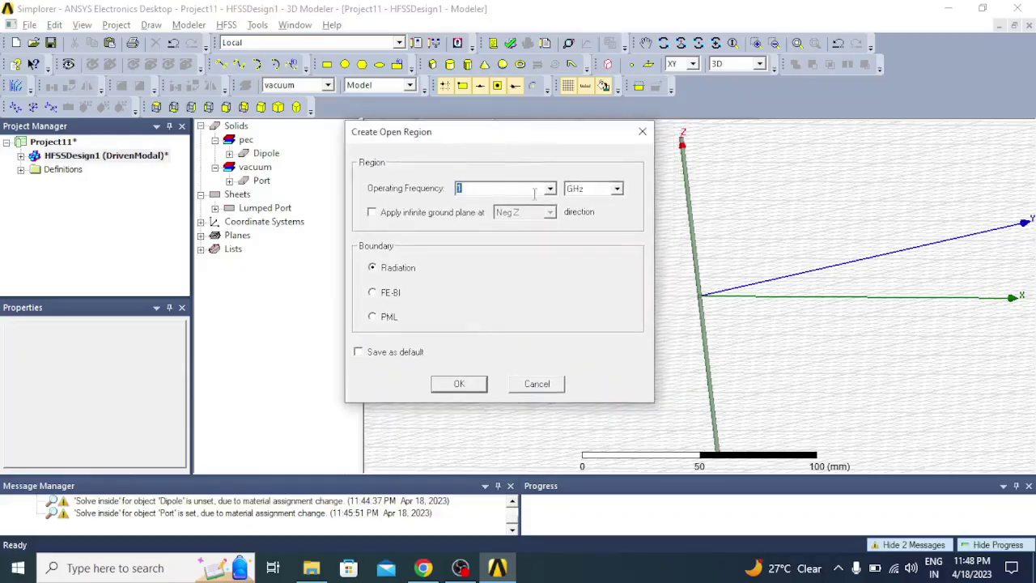
click(462, 385)
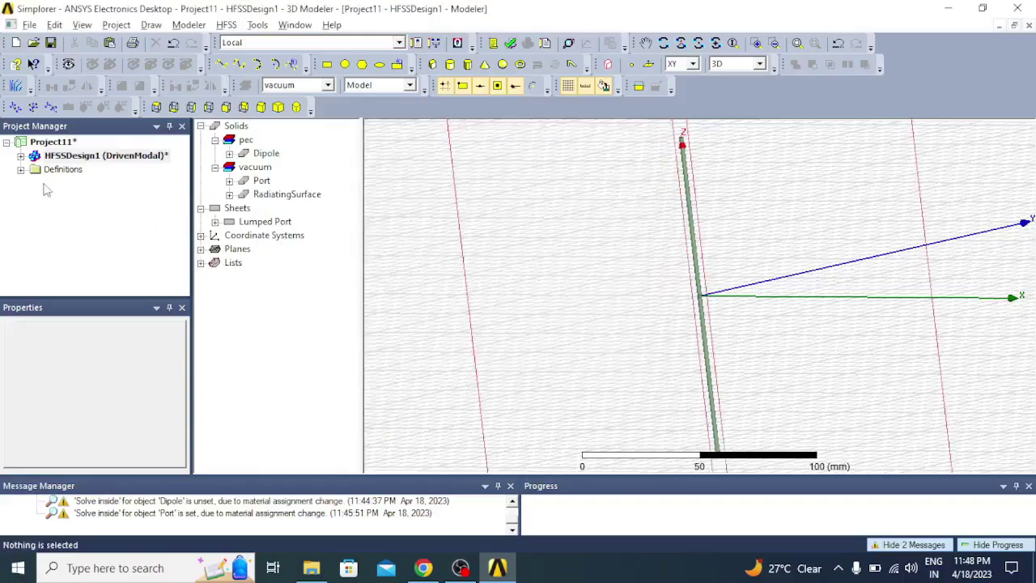
click(20, 156)
Change the 3D far-field sphere's Theta stop to 360 deg
scroll(42, 243, down, 1)
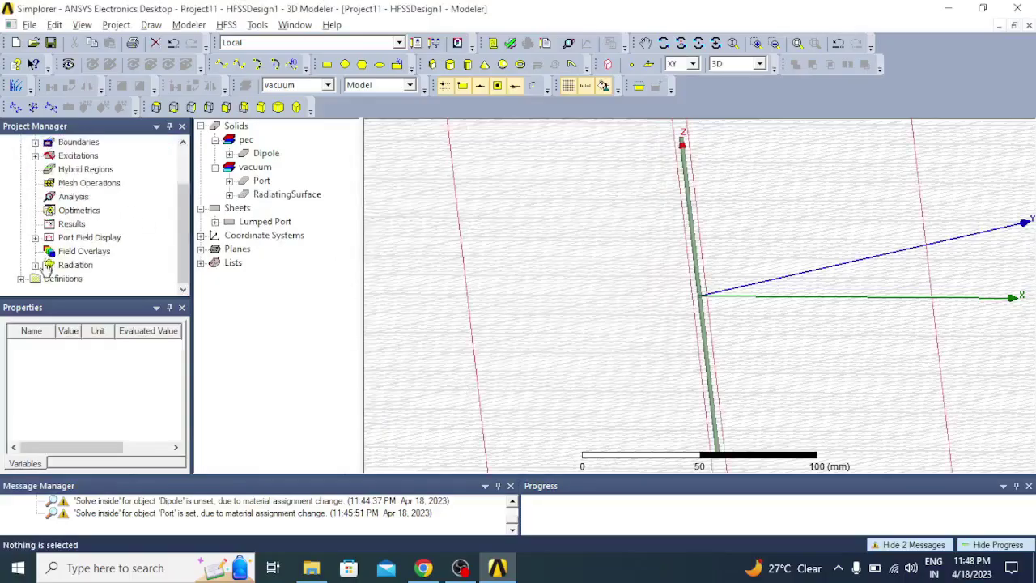
click(34, 265)
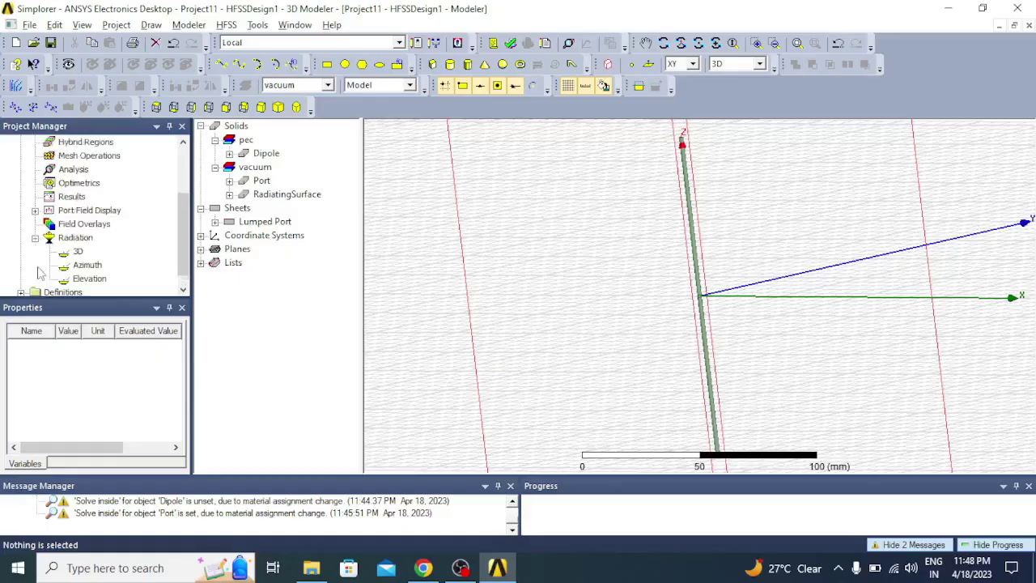
double_click(78, 253)
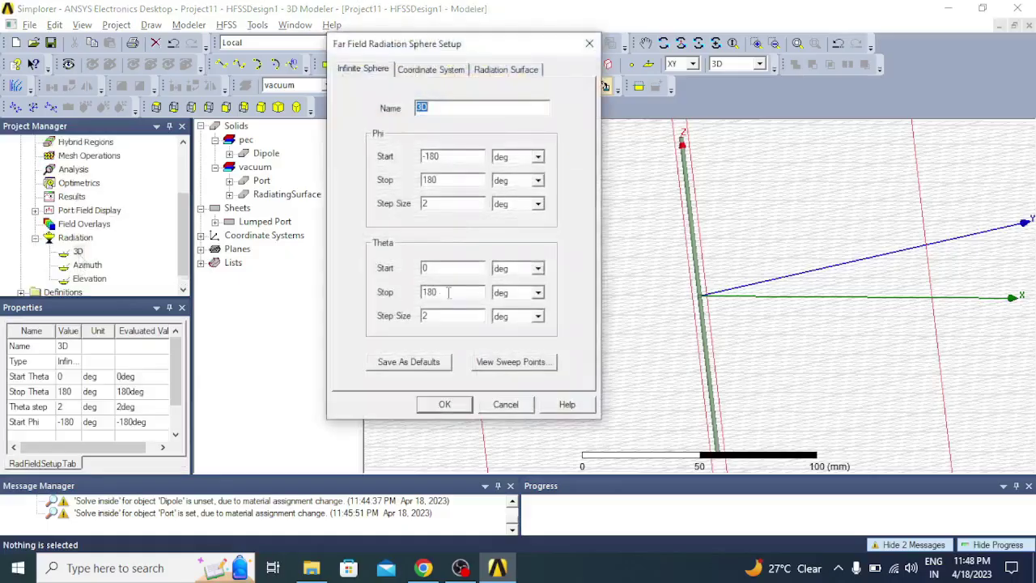
drag(448, 293, 411, 295)
text(360)
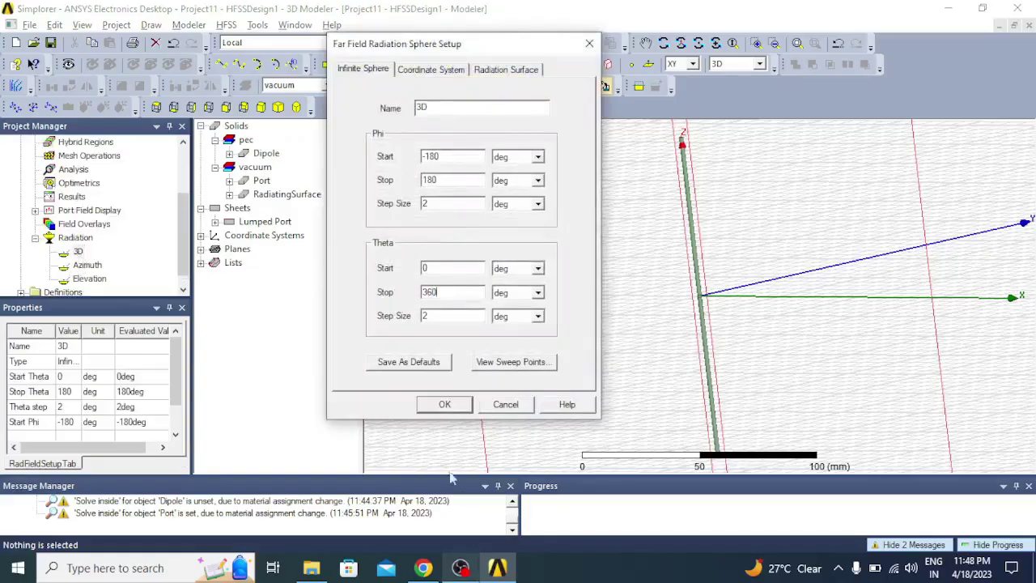
click(445, 405)
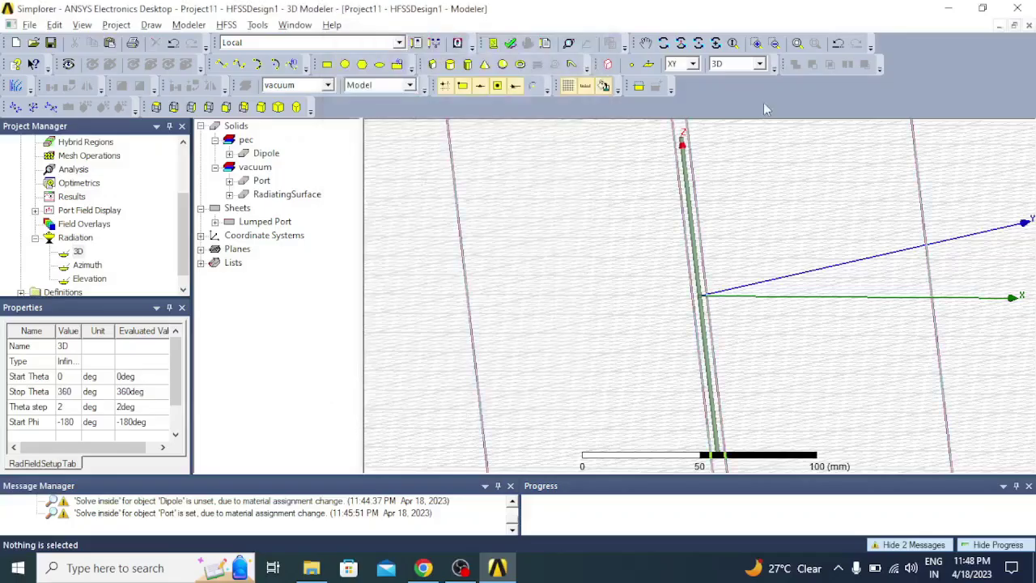
click(796, 44)
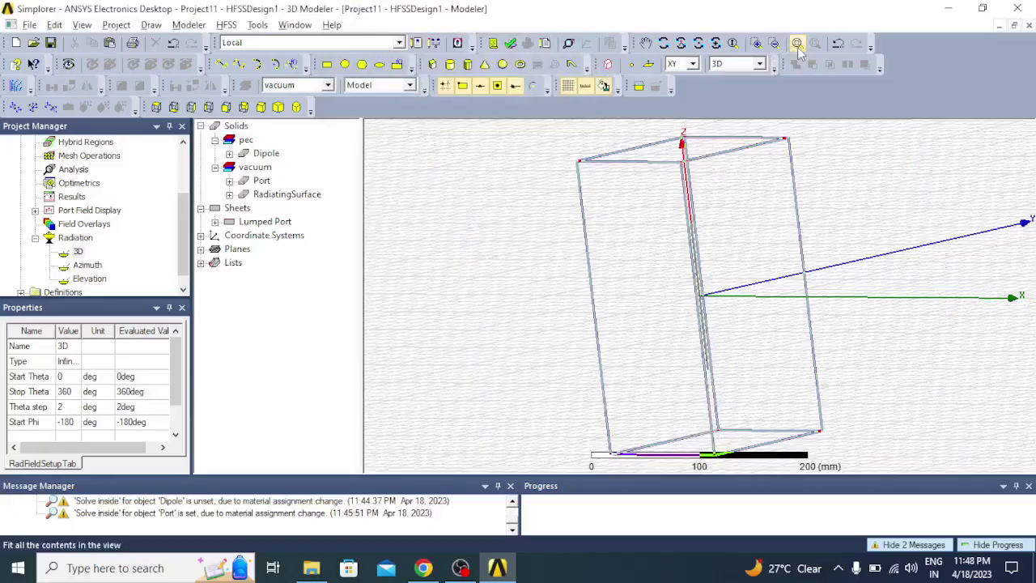
click(688, 252)
click(681, 43)
drag(801, 226, 845, 211)
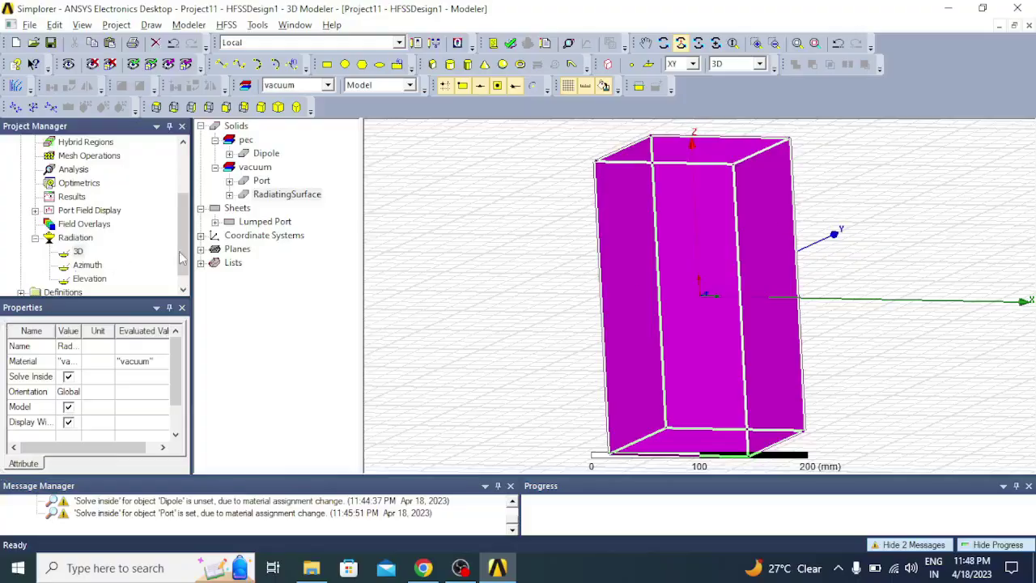
drag(182, 238, 180, 194)
click(34, 197)
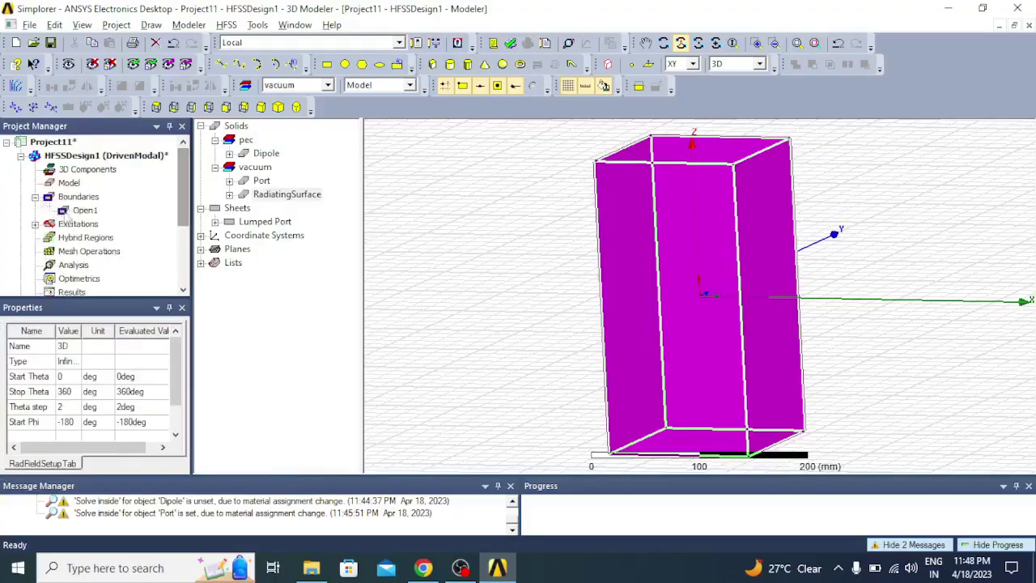
click(84, 213)
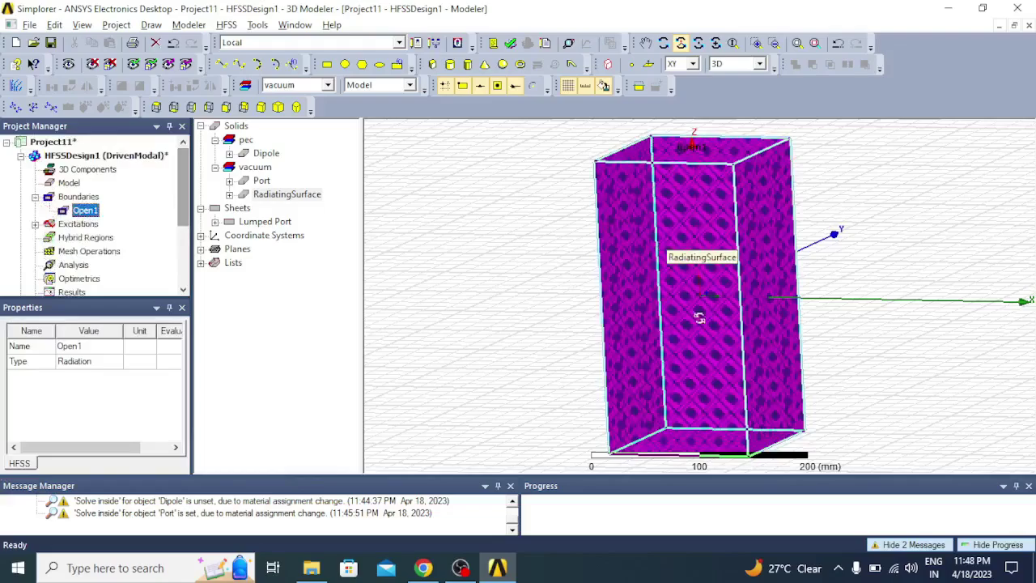
click(34, 224)
click(75, 237)
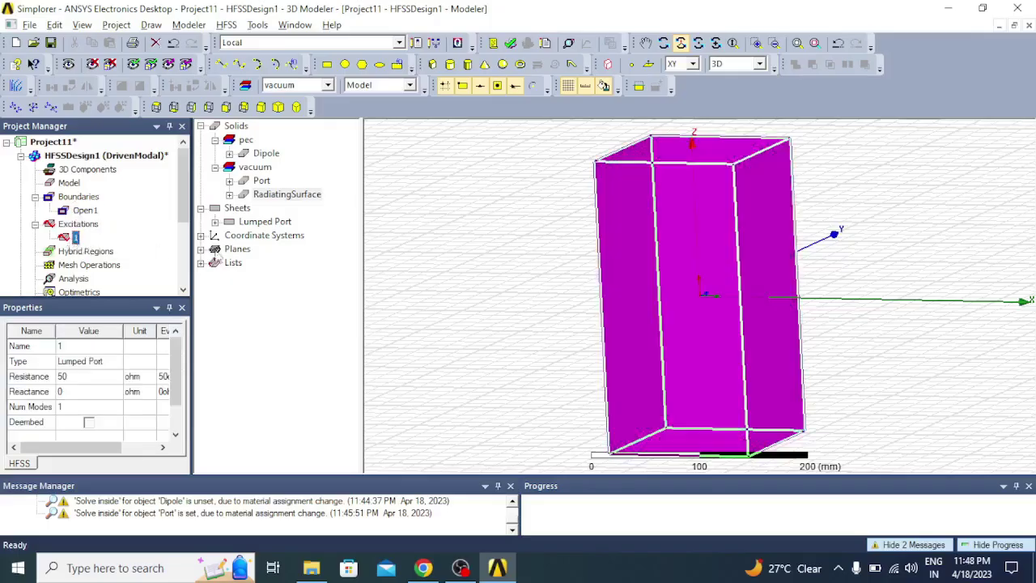
drag(711, 221, 539, 242)
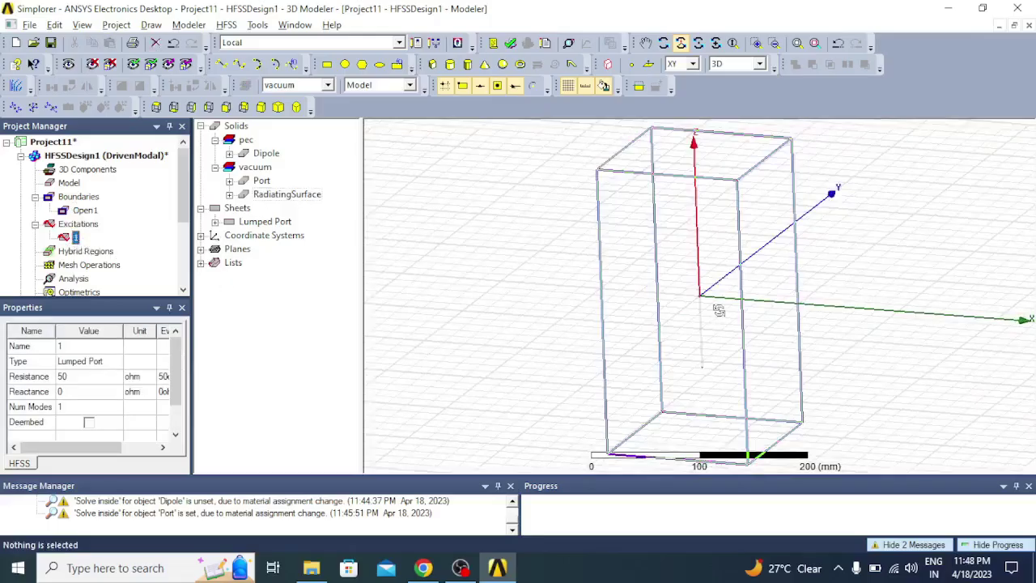
scroll(707, 301, up, 3)
scroll(707, 301, up, 6)
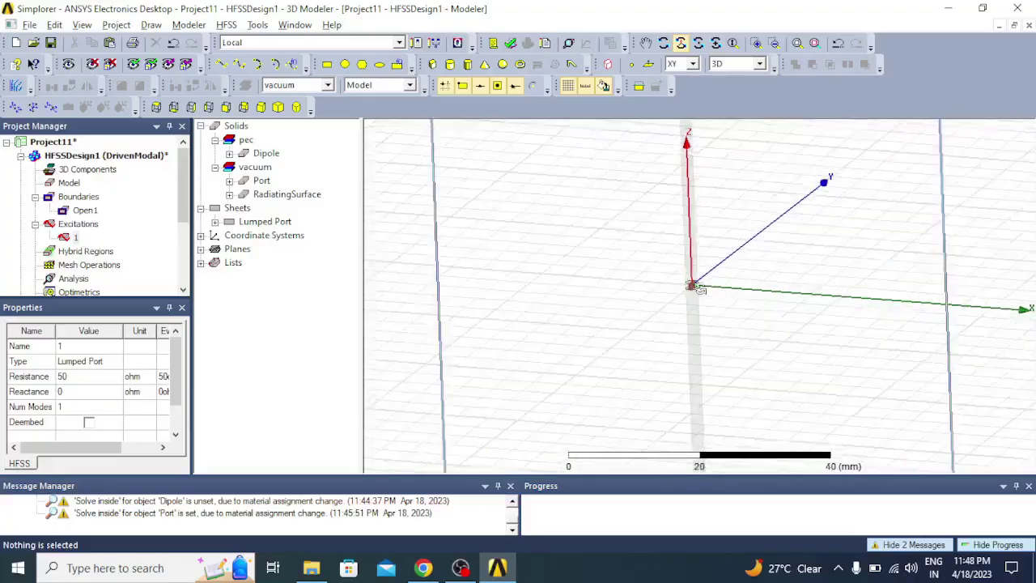
mouse_move(706, 284)
mouse_down()
mouse_move(782, 287)
mouse_move(782, 277)
mouse_move(721, 272)
mouse_up()
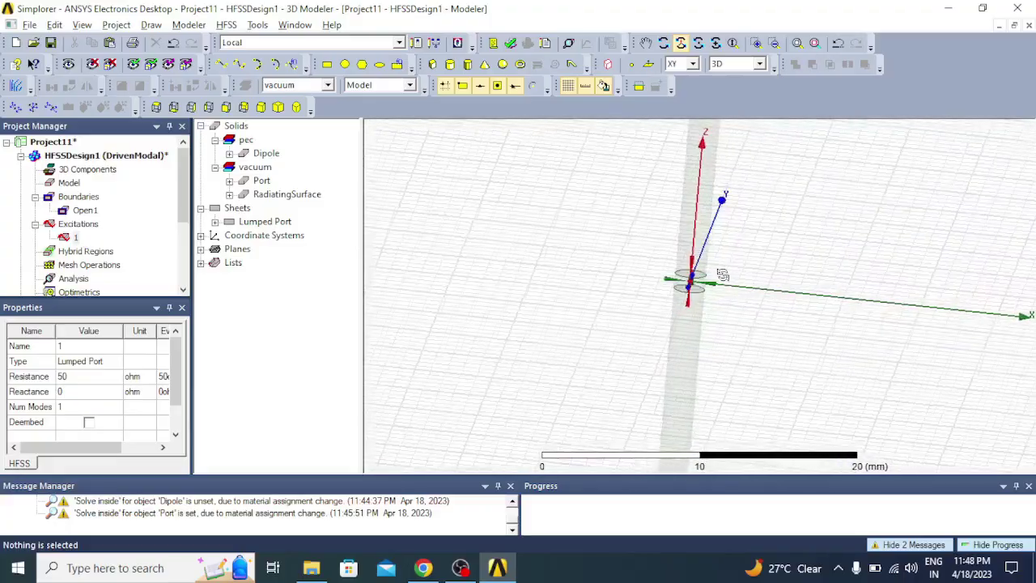
click(265, 153)
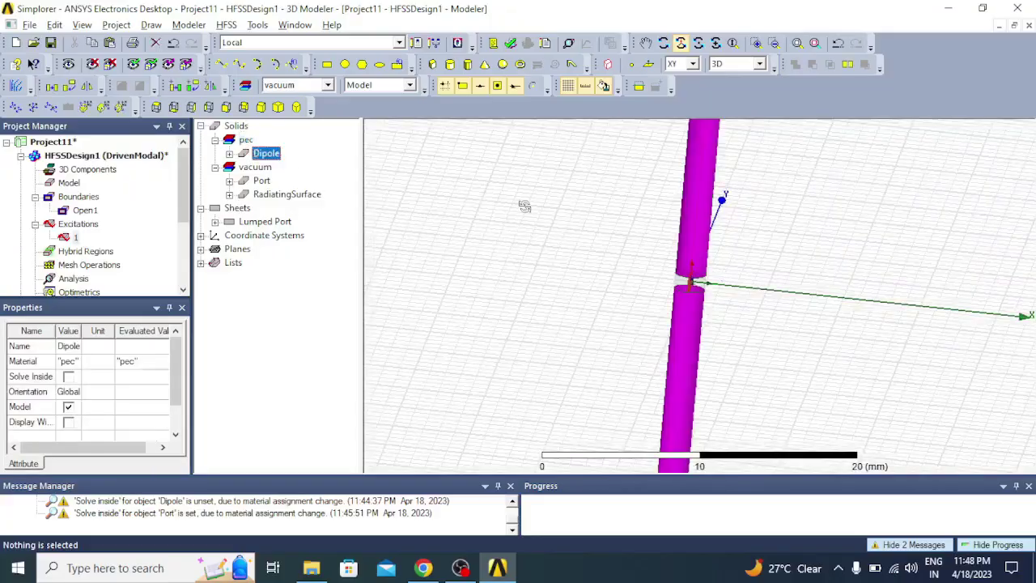
click(796, 44)
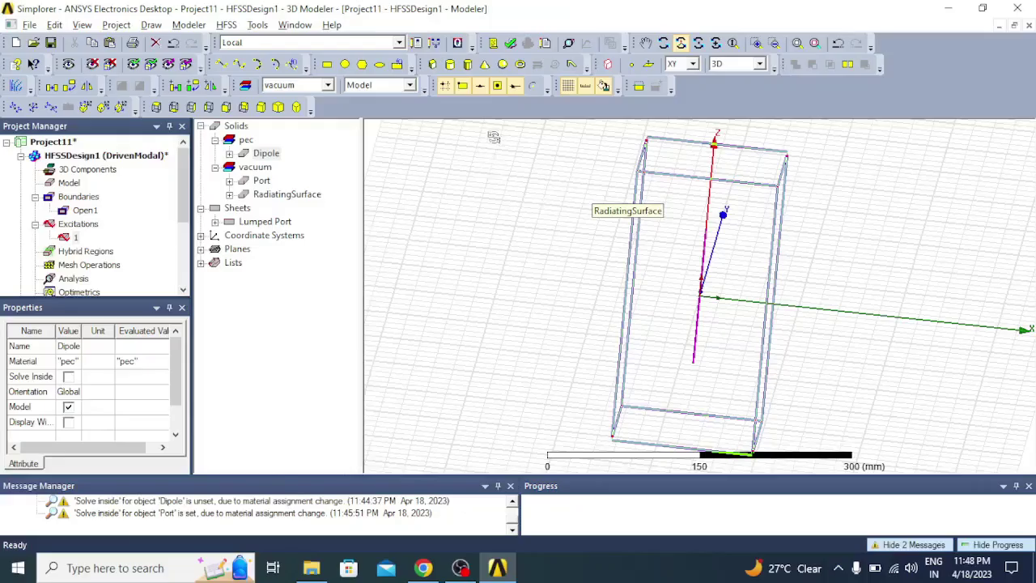
click(76, 237)
scroll(80, 234, down, 3)
scroll(68, 173, up, 1)
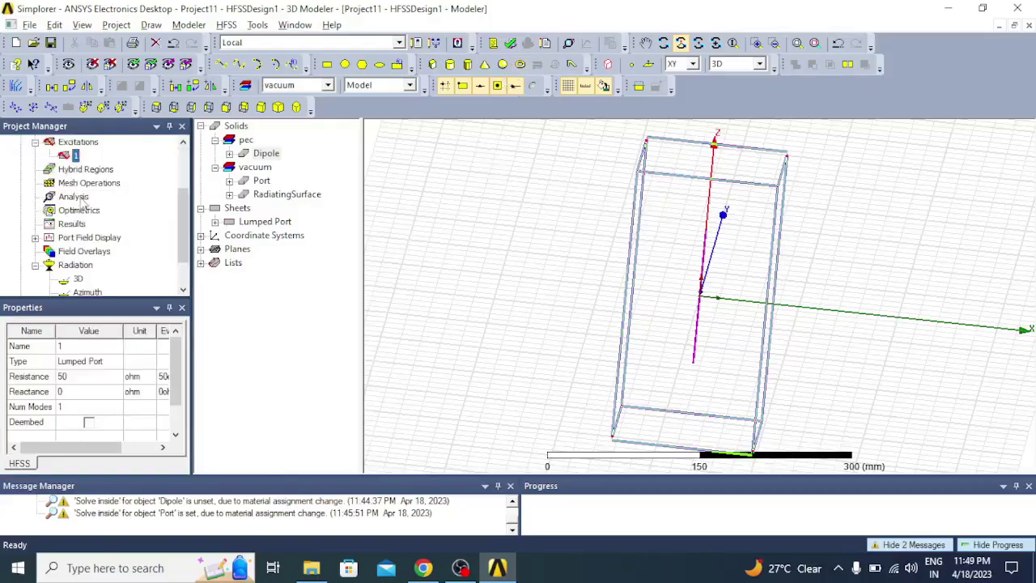
Add Setup1 at 1 GHz with 18 maximum passes and delta S 0.02
click(79, 198)
right_click(81, 199)
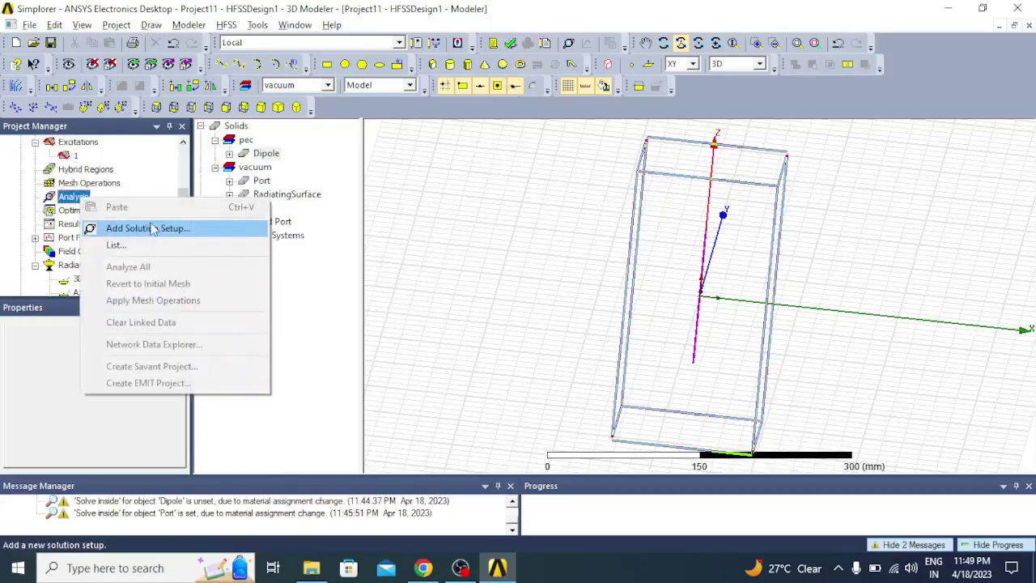
click(148, 228)
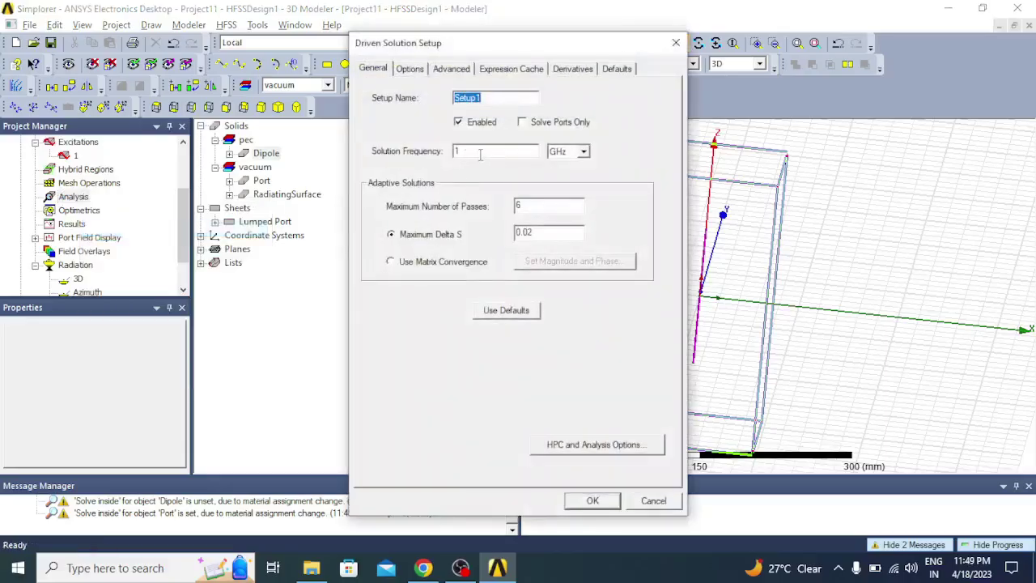
double_click(558, 207)
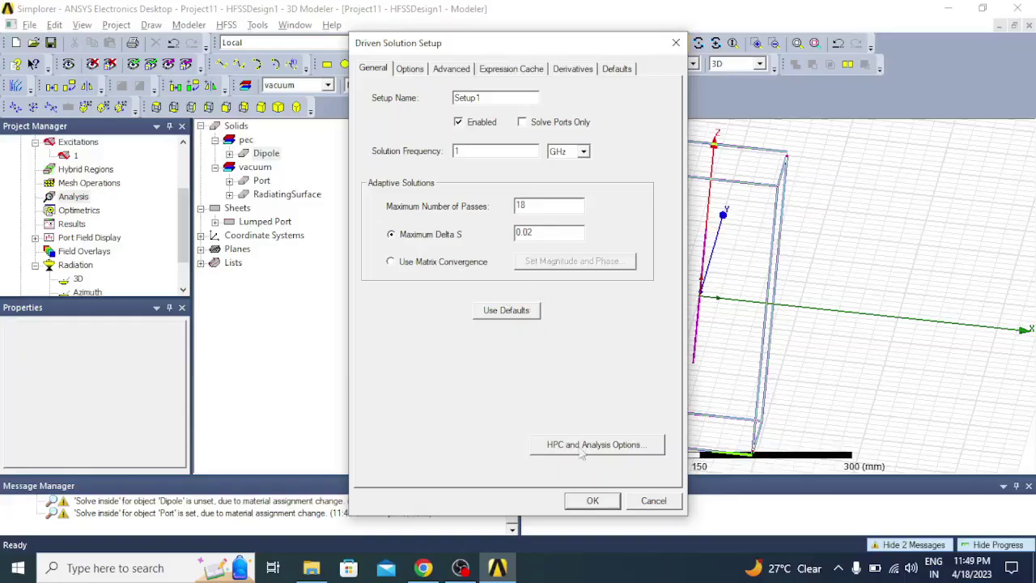
click(592, 501)
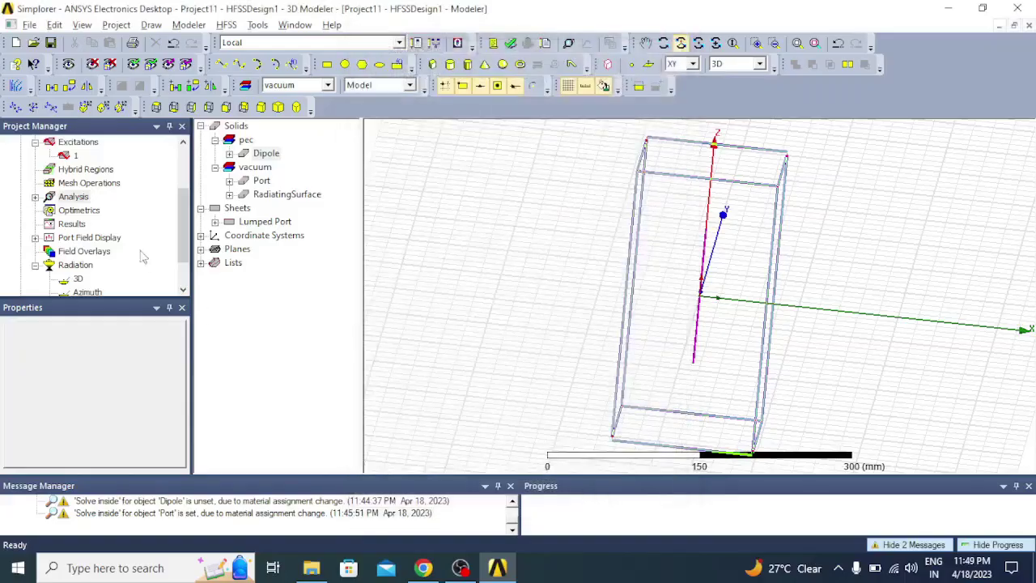
Add a frequency sweep to Setup1 starting at 500 MHz and ending at 1500 MHz
click(34, 196)
click(73, 196)
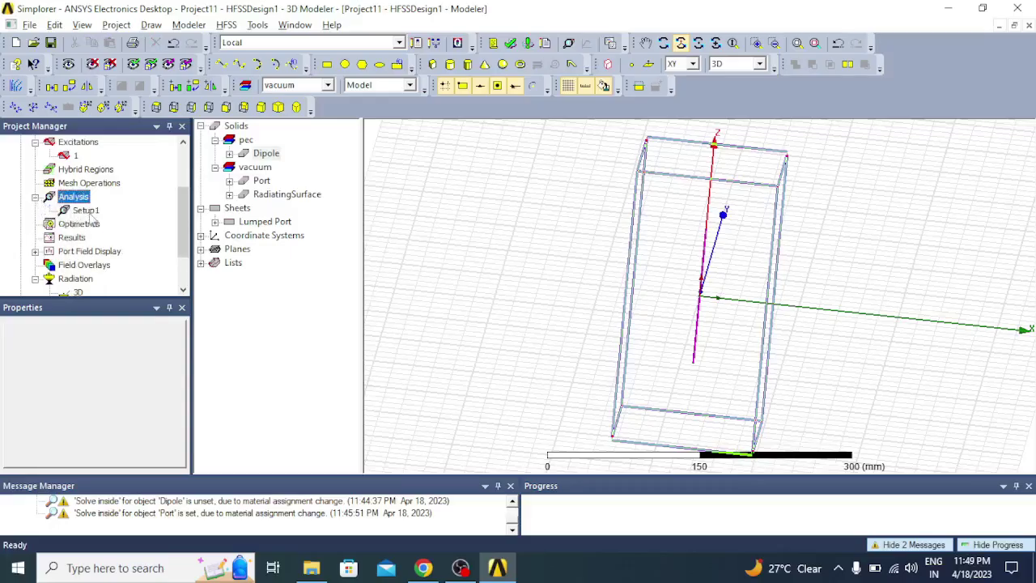
click(87, 211)
right_click(89, 215)
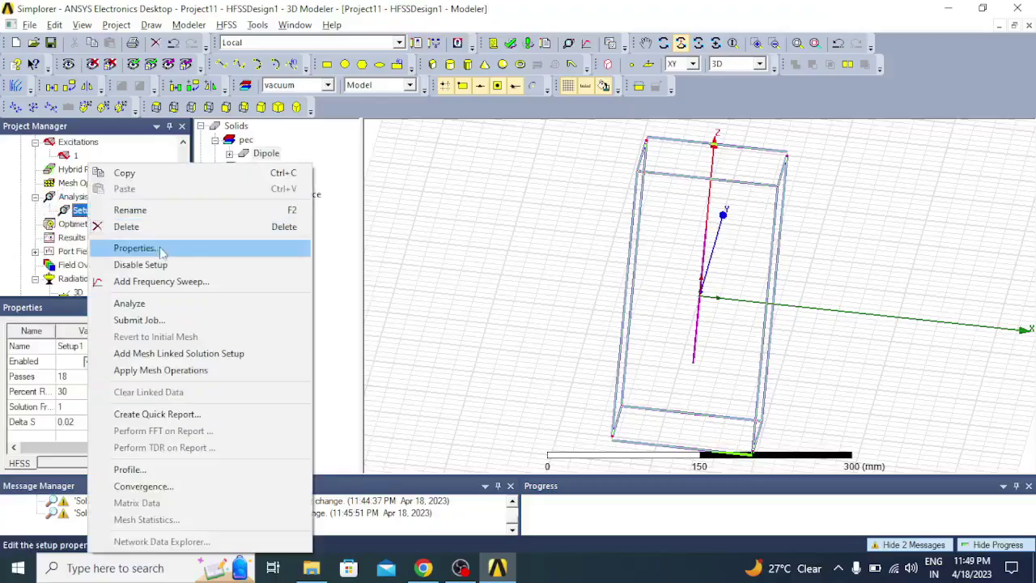
click(161, 280)
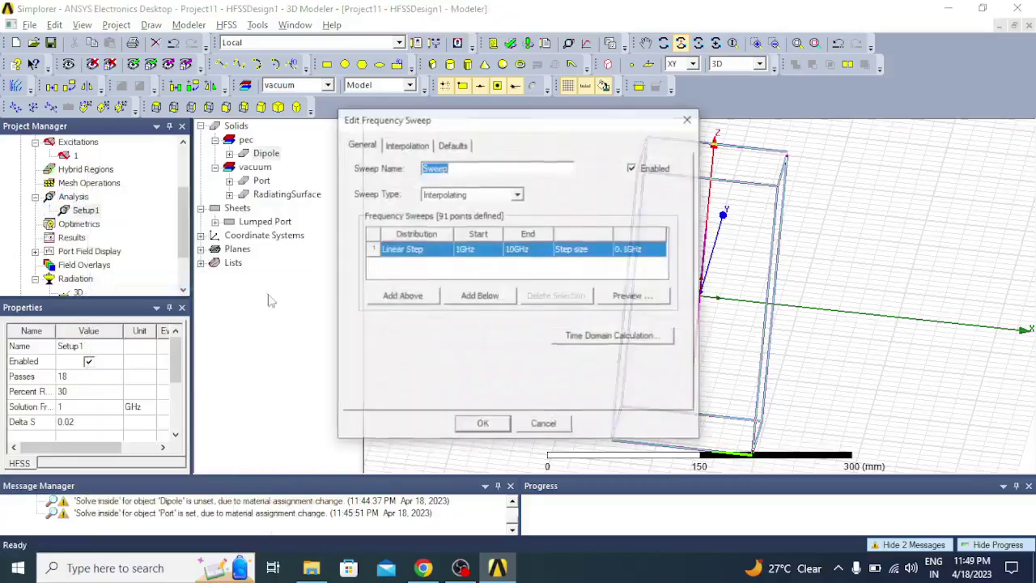
click(486, 252)
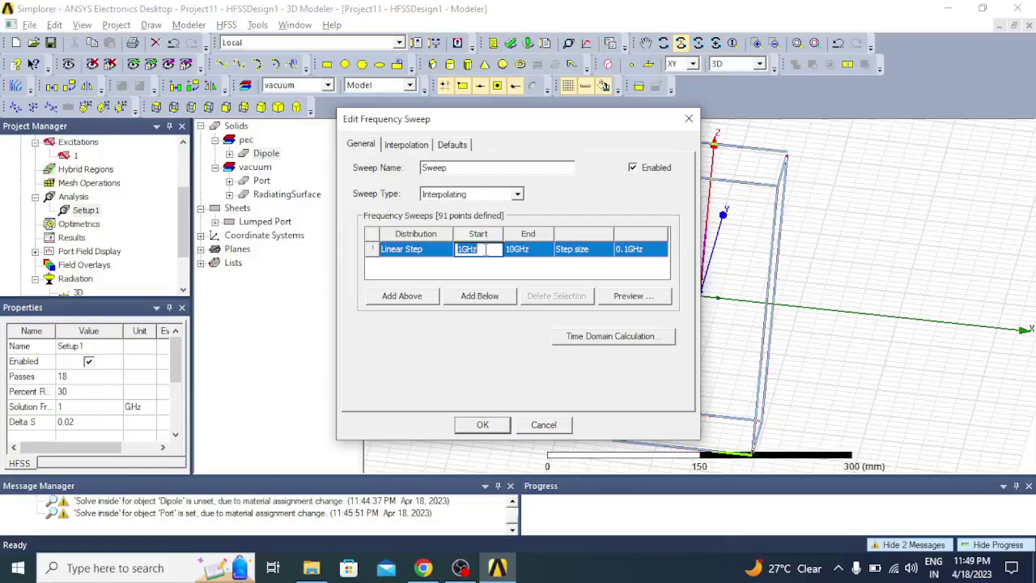
text(500M)
click(538, 251)
click(538, 251)
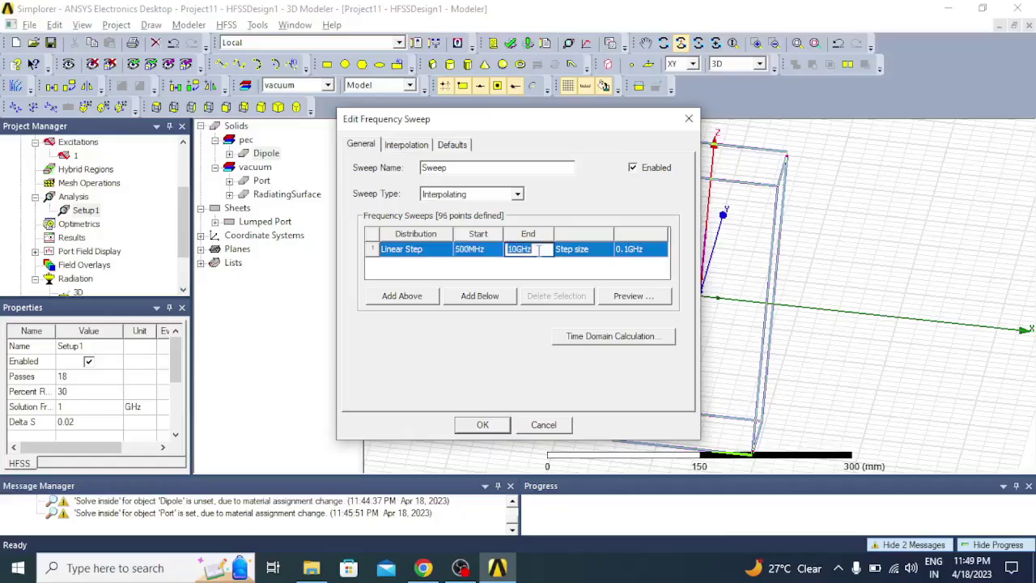
text(1500M)
click(508, 279)
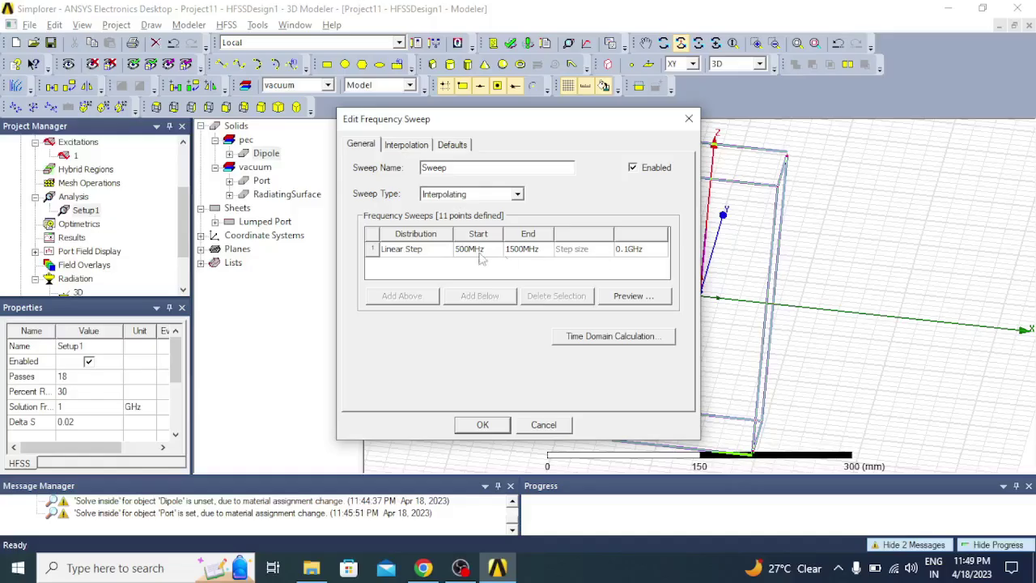
Use a Linear Count distribution with 201 points and confirm the sweep
click(428, 251)
click(444, 285)
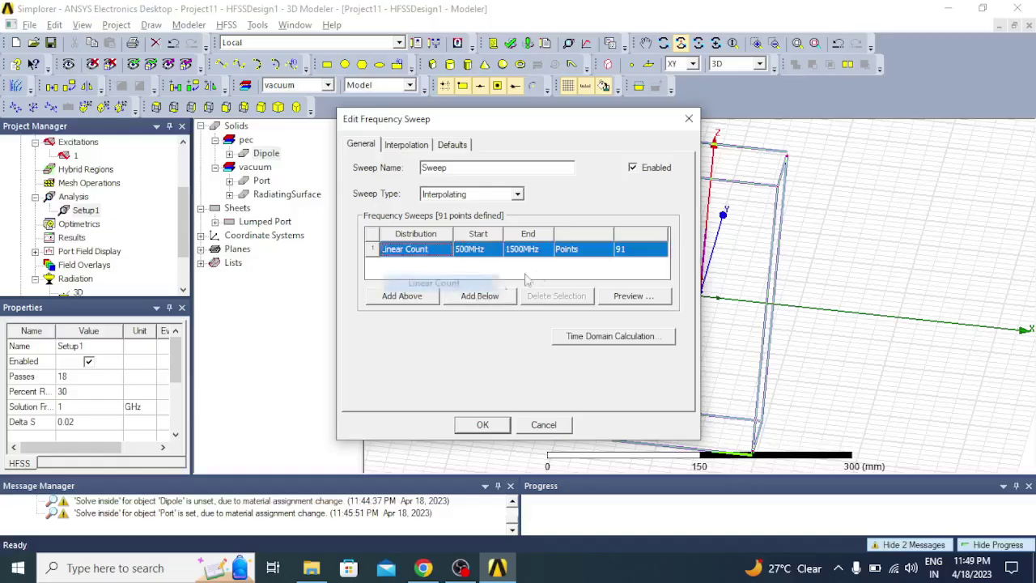
click(637, 250)
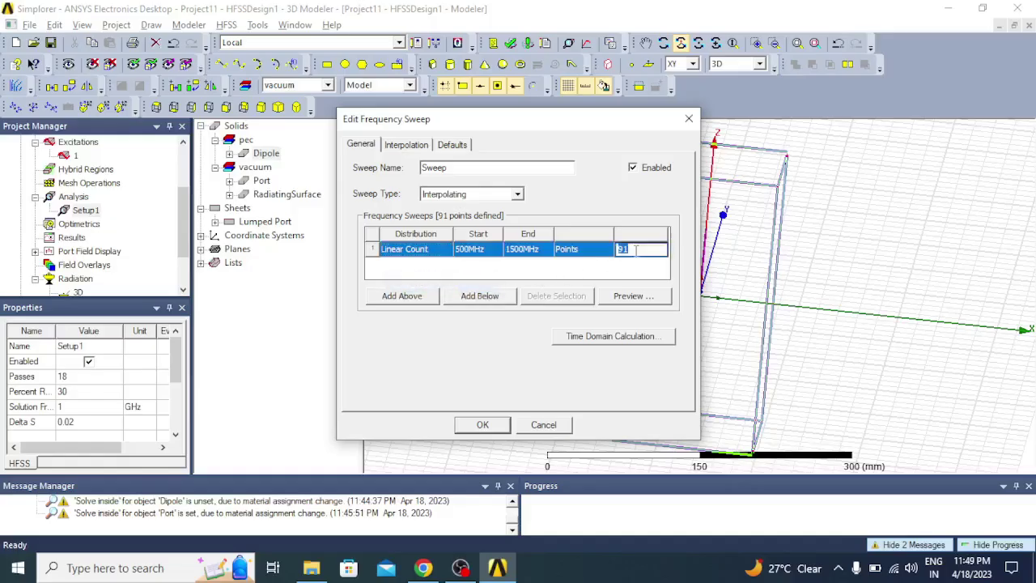
text(201)
click(504, 269)
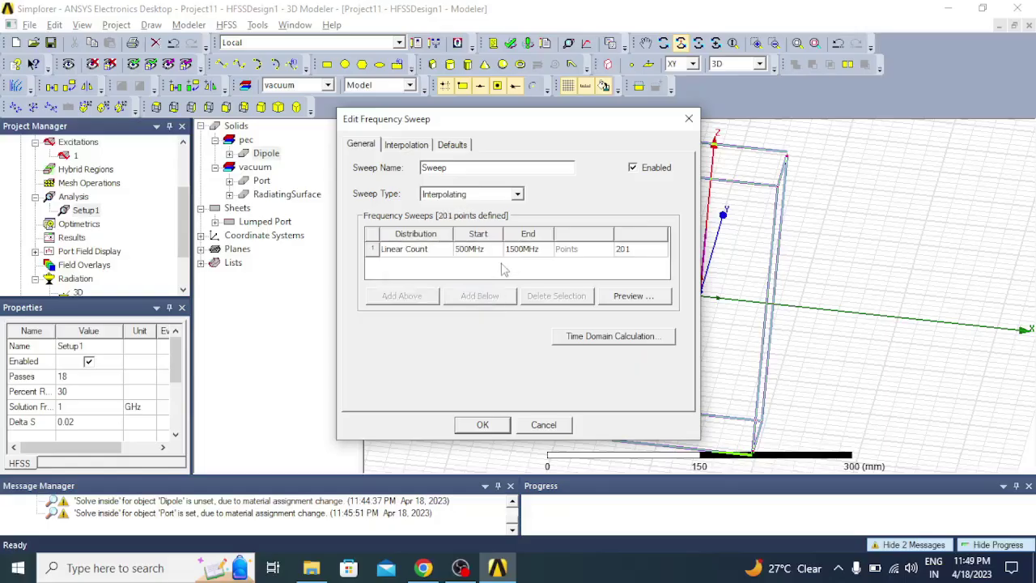
click(483, 425)
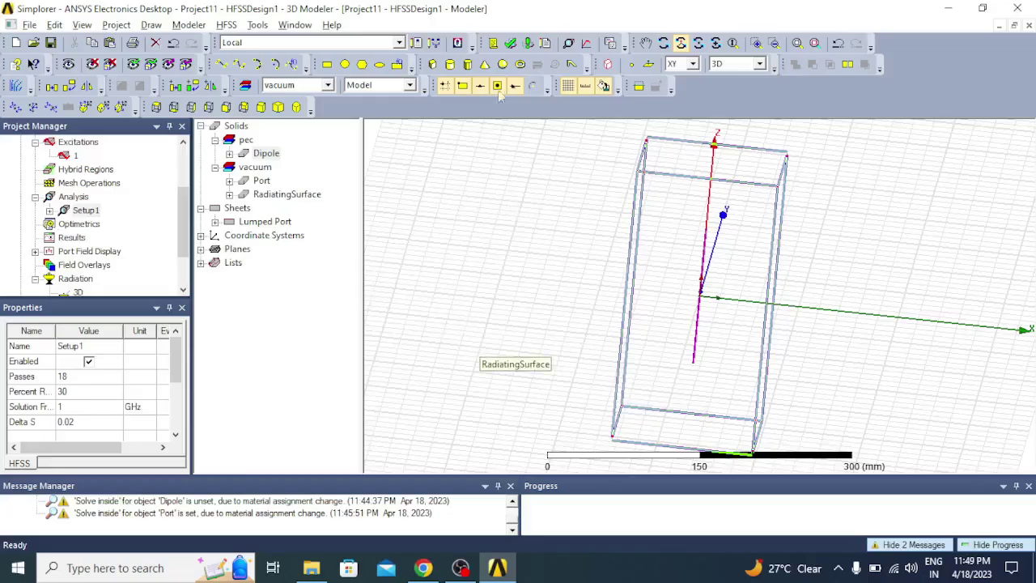
Validate the design and close the Validation Check results
click(512, 45)
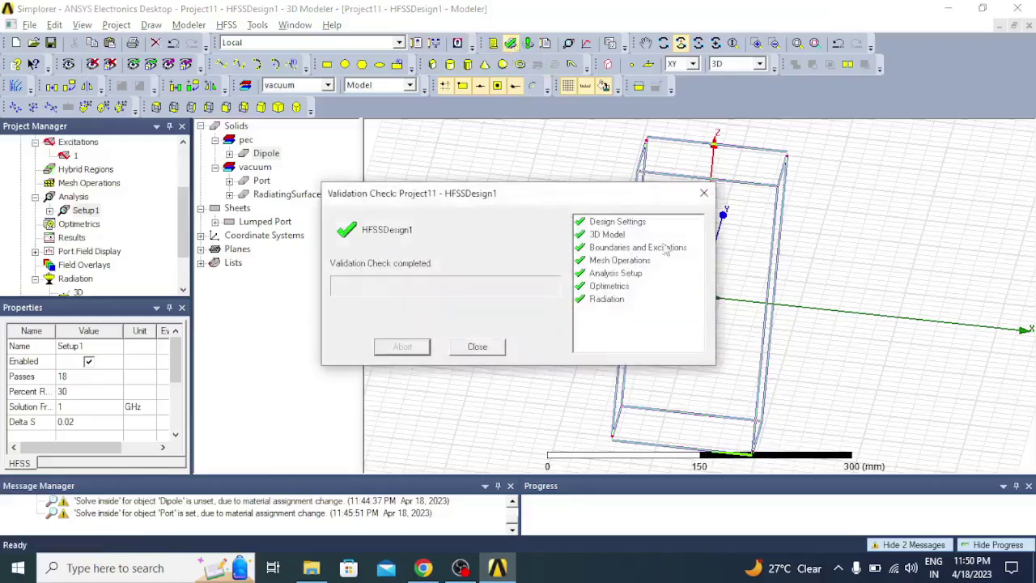
click(497, 353)
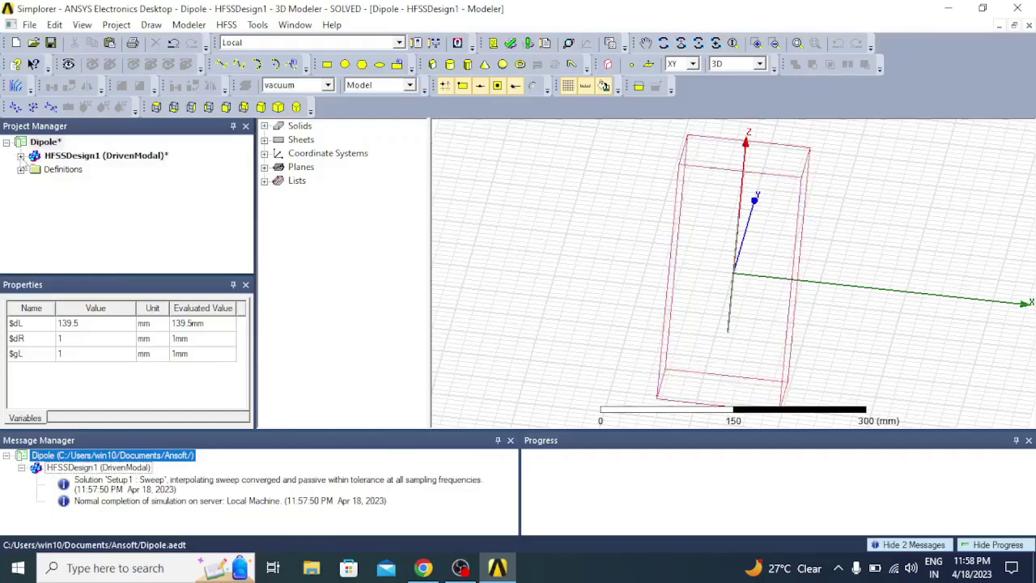
Create XY Plot 1, a rectangular report of dB(S(1,1)) versus frequency
click(21, 156)
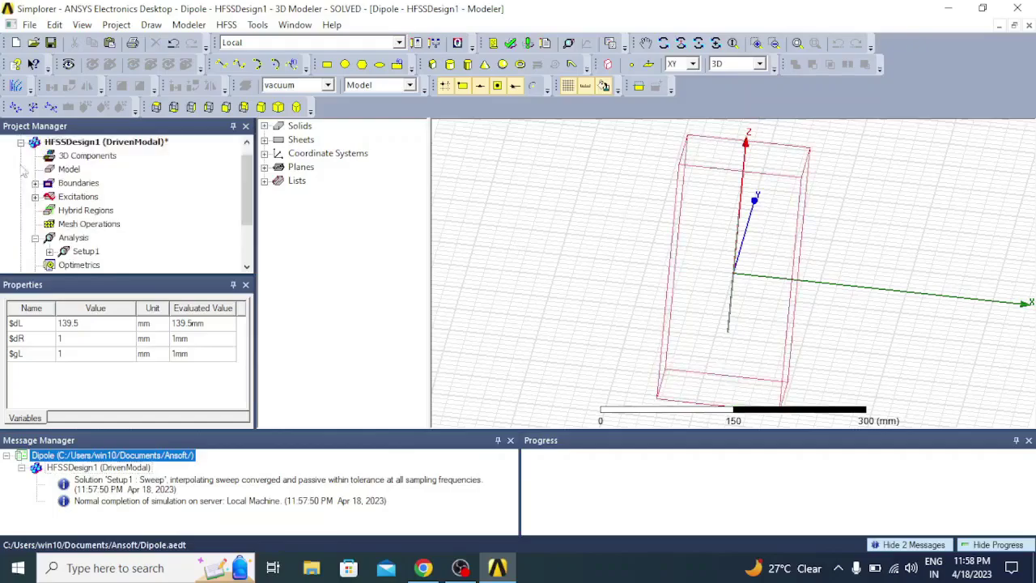
scroll(73, 212, down, 2)
click(73, 212)
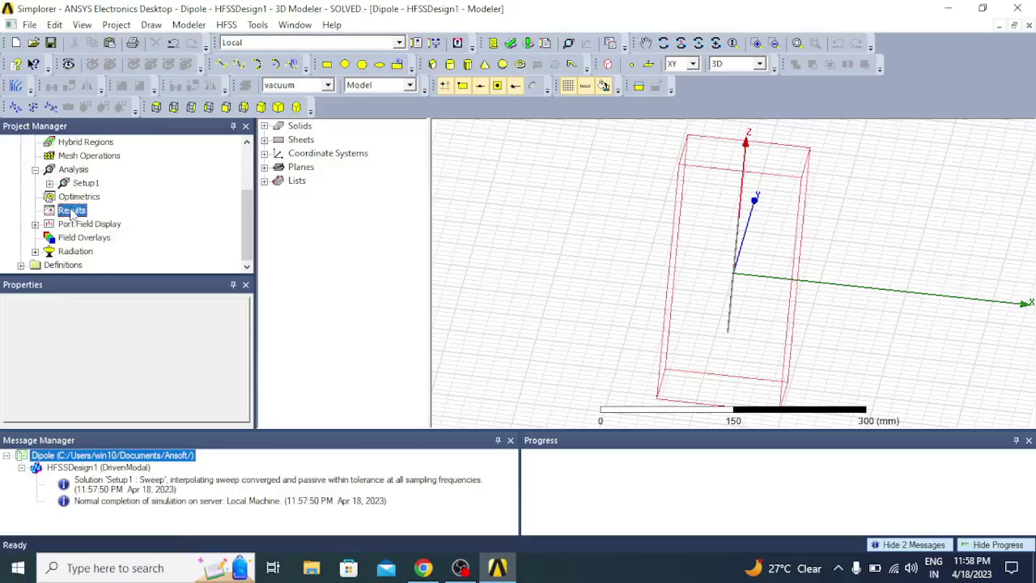
right_click(73, 212)
mouse_move(150, 116)
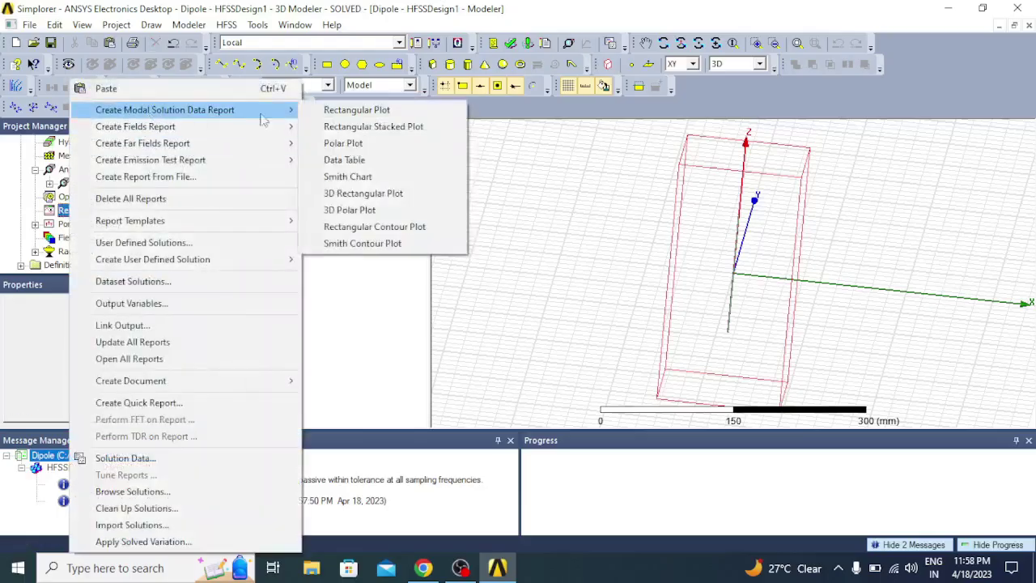
click(346, 118)
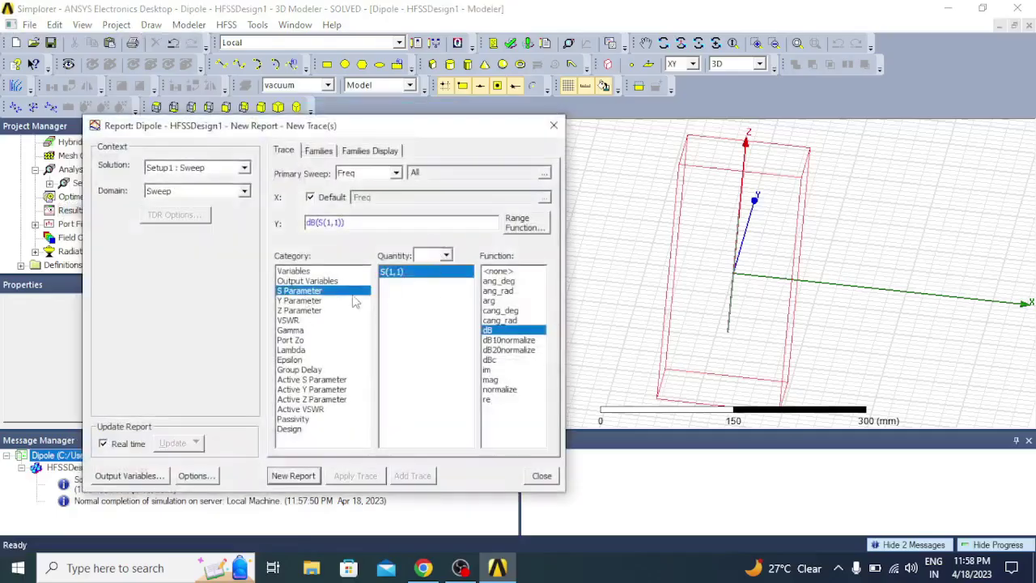
click(312, 476)
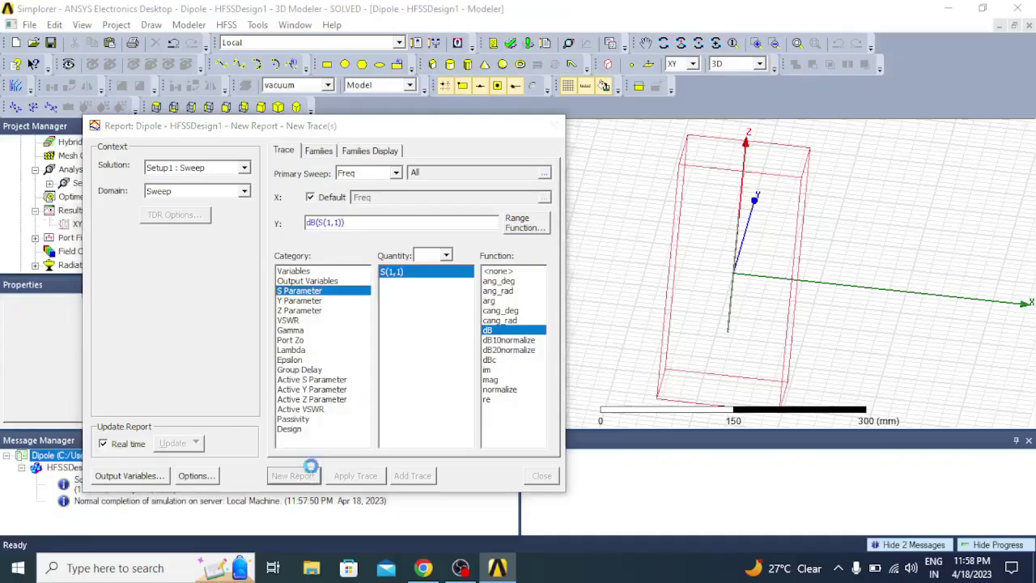
click(554, 128)
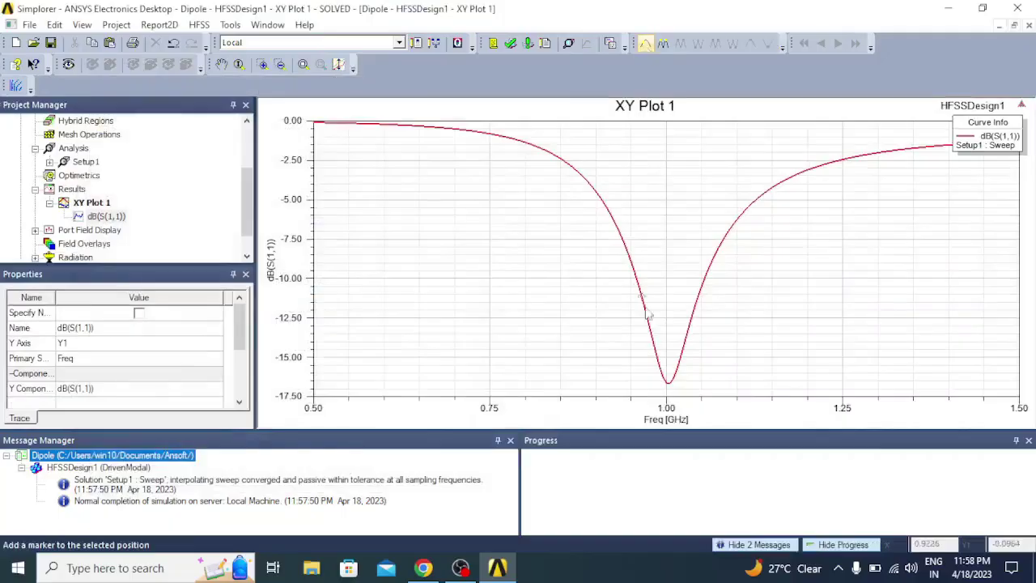
Mark the S11 minimum with m1 and move its table to the plot's middle-left
click(667, 385)
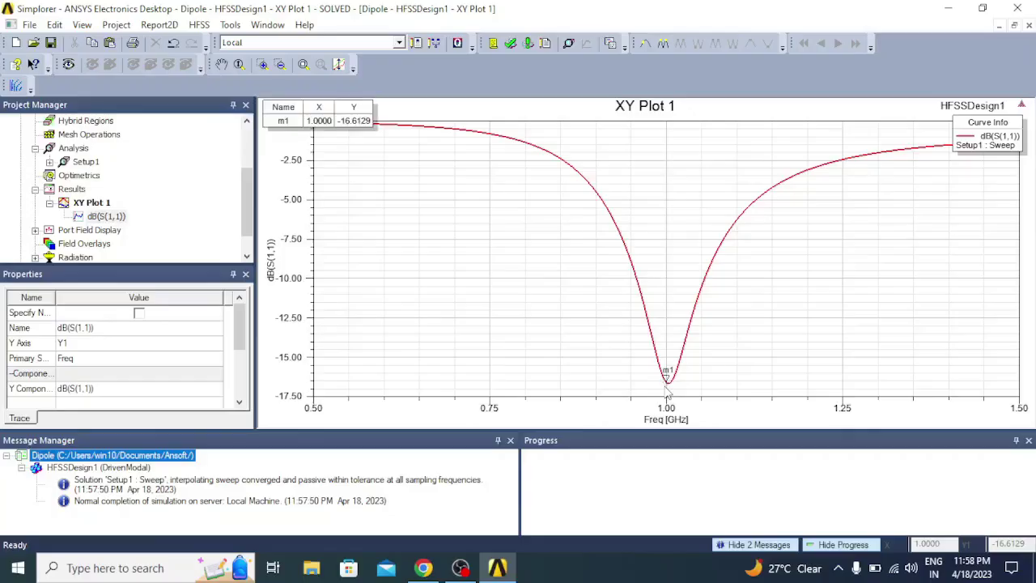
right_click(449, 209)
click(508, 216)
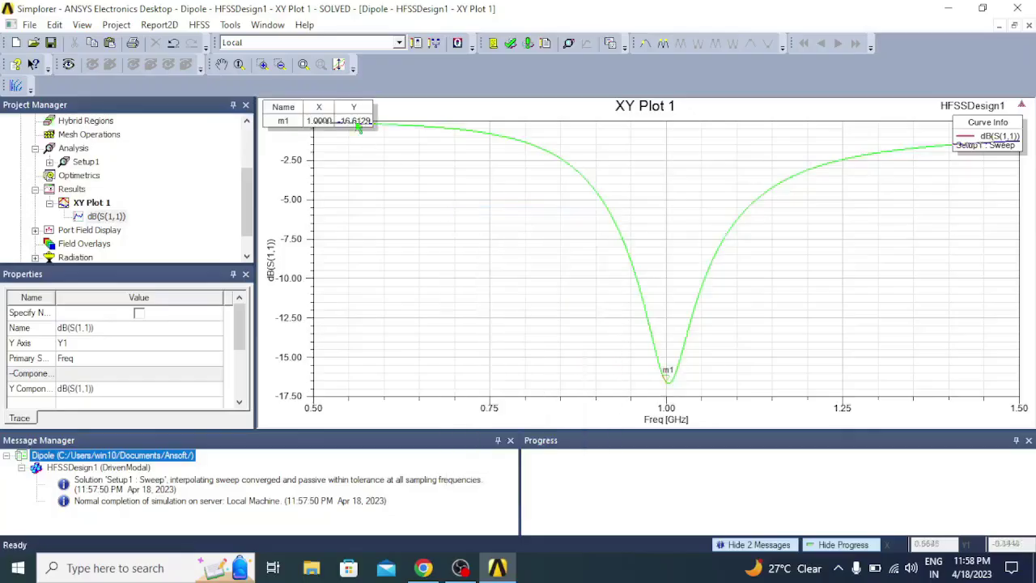
drag(345, 120, 430, 216)
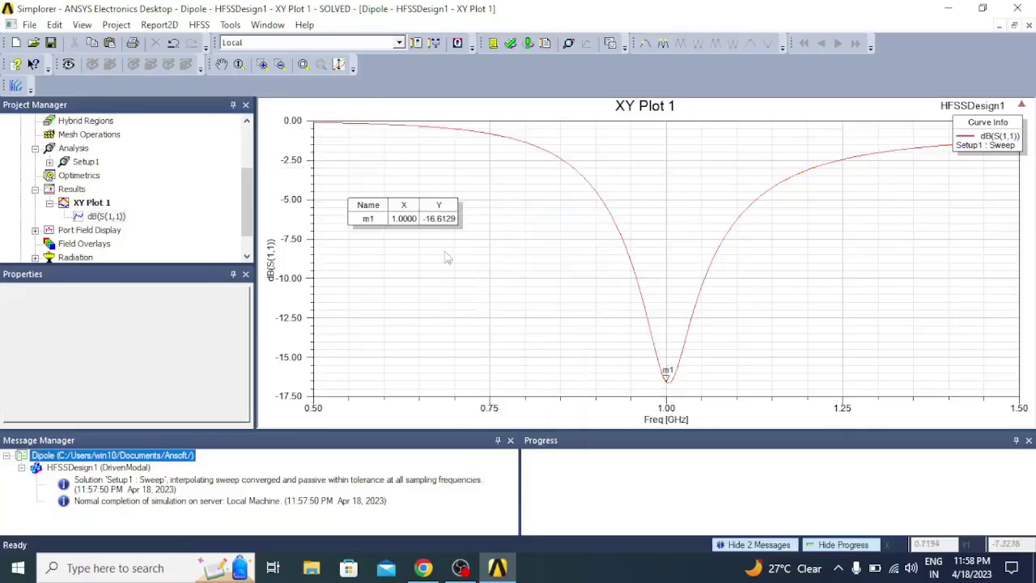
click(405, 227)
Add a horizontal Y marker to the S11 plot
right_click(437, 258)
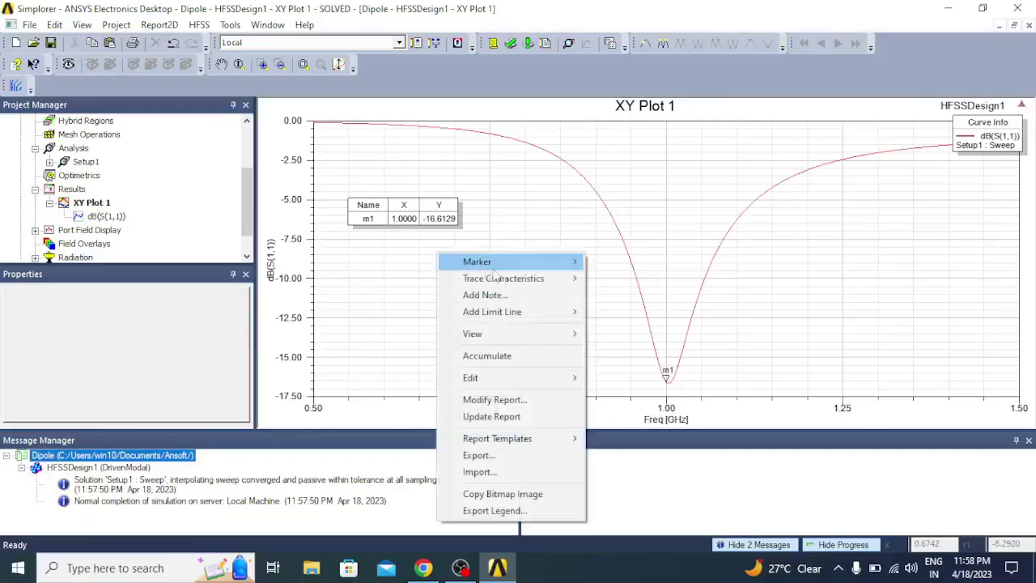
mouse_move(522, 269)
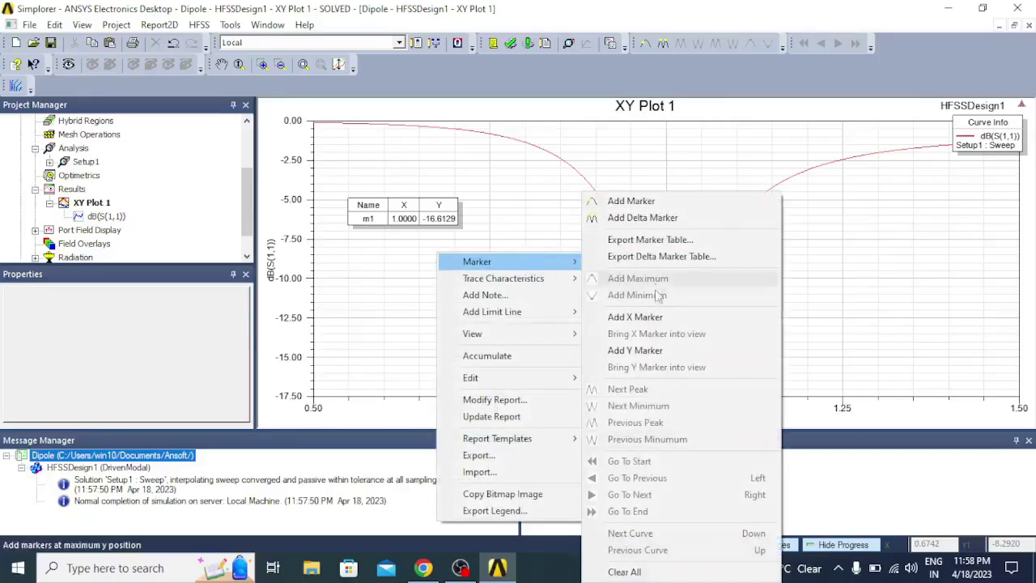
click(652, 350)
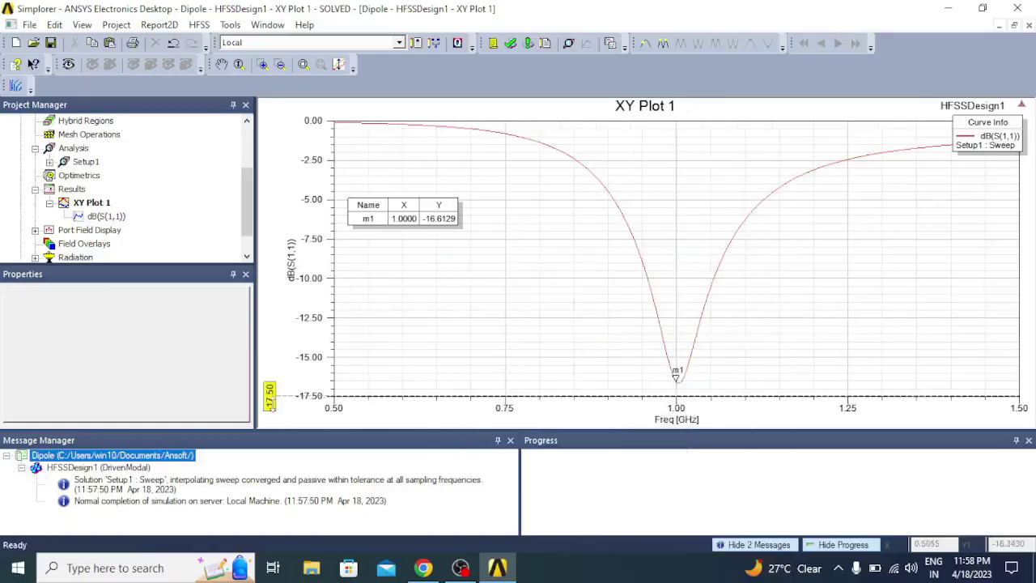
drag(270, 395, 273, 371)
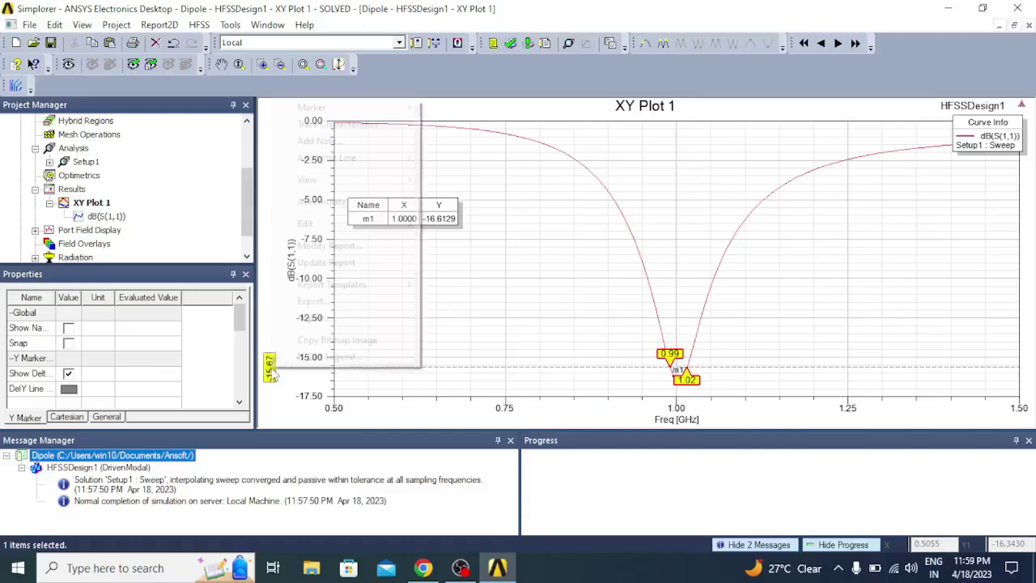
Set the Y marker's value to -10 dB in its properties
right_click(272, 369)
mouse_move(349, 226)
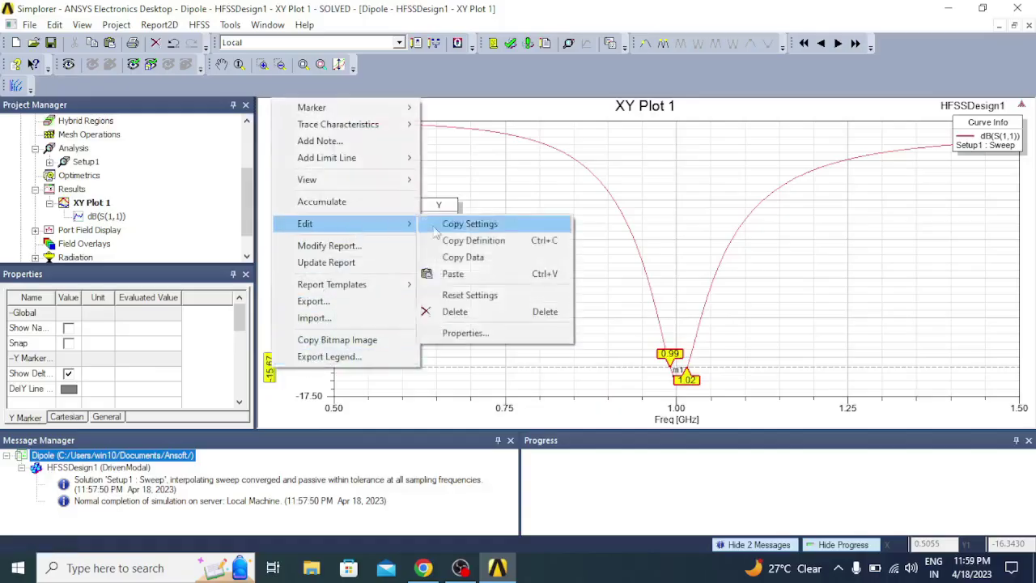
click(463, 333)
scroll(363, 275, down, 3)
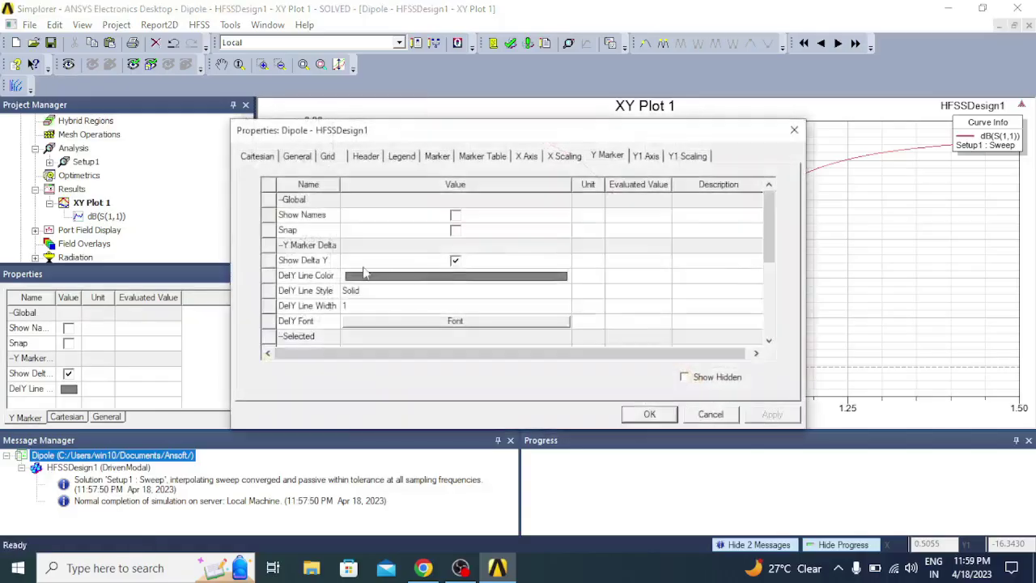
click(393, 276)
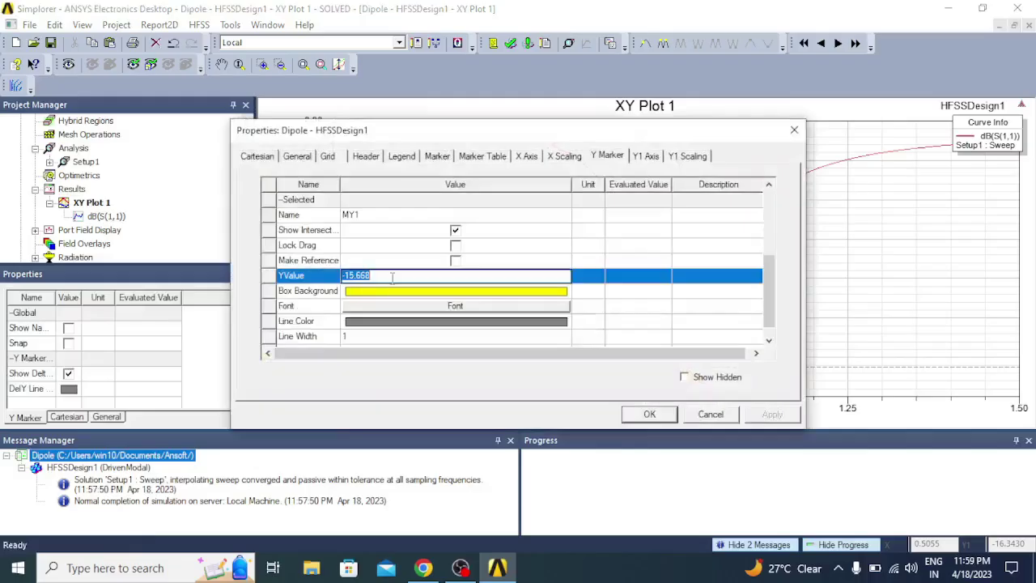
key(BackSpace)
key(Return)
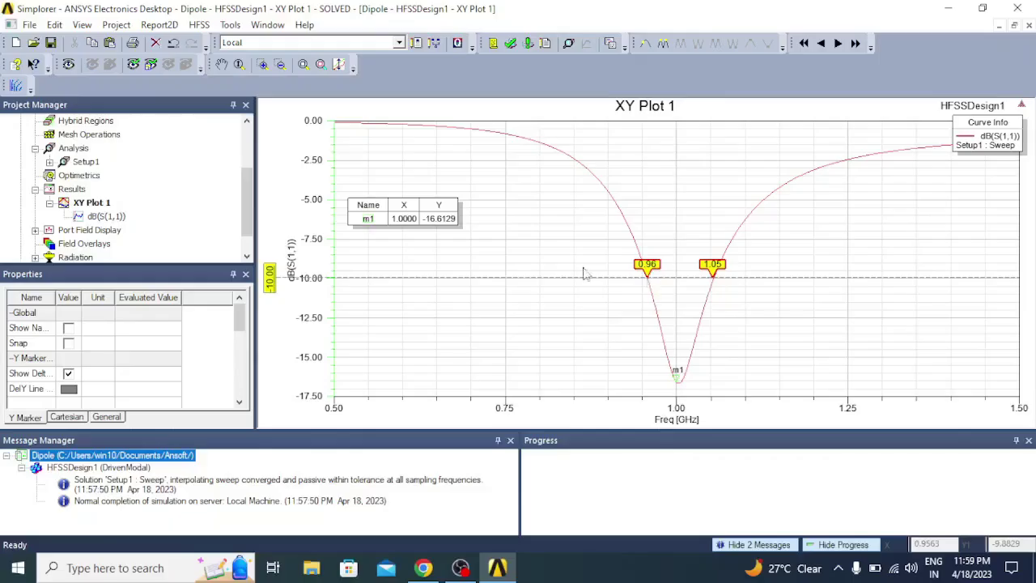
Create XY Plot 2 plotting re(Z(1,1)) and im(Z(1,1)) against frequency
right_click(77, 194)
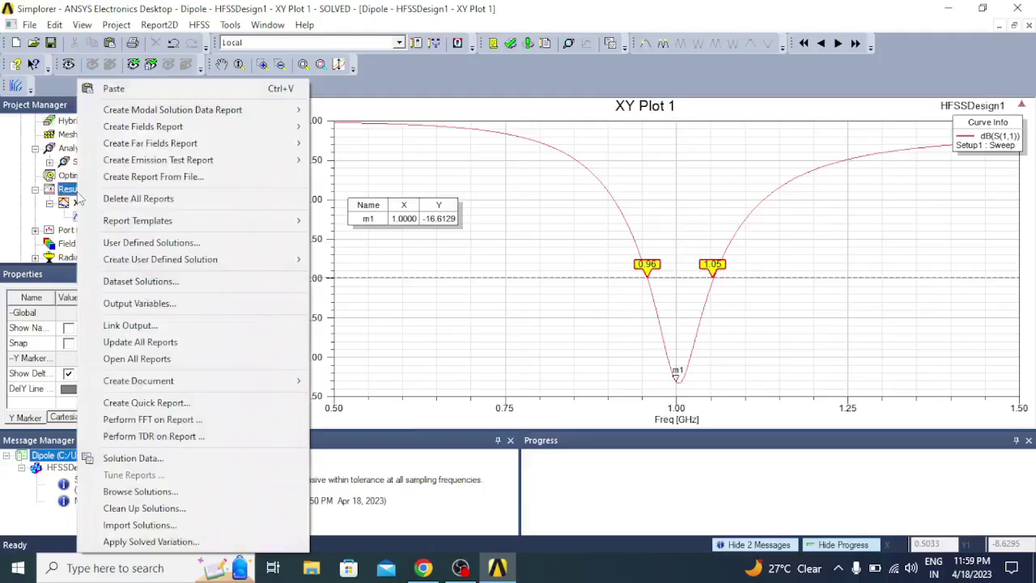
mouse_move(148, 118)
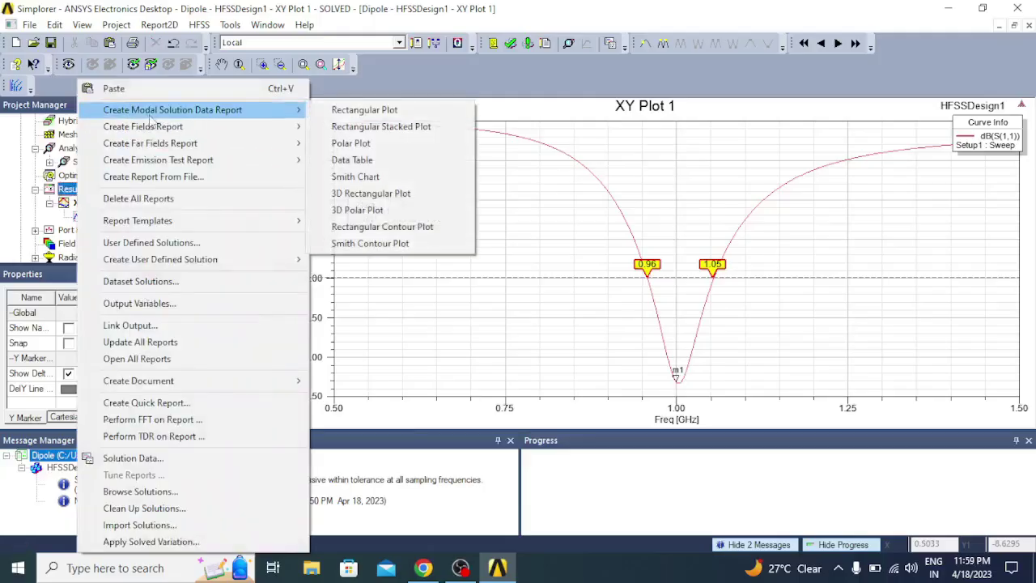
click(365, 113)
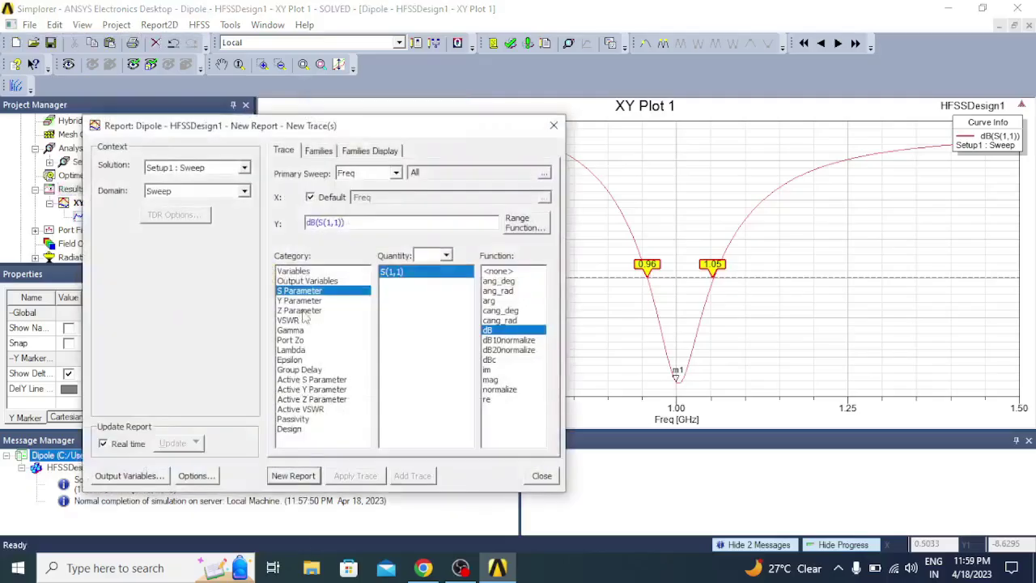
click(302, 312)
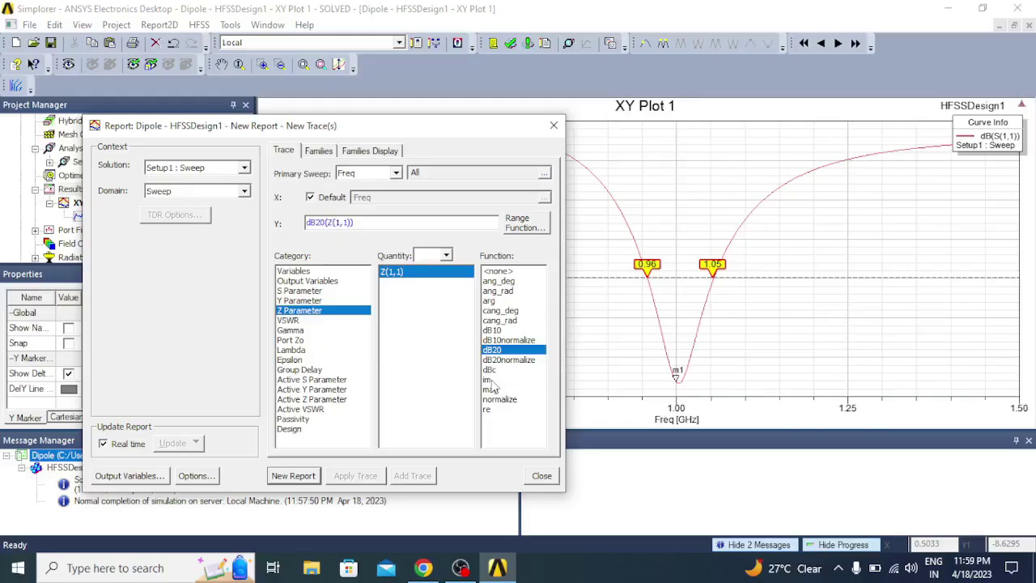
ctrl+click(487, 381)
ctrl+click(486, 409)
ctrl+click(503, 352)
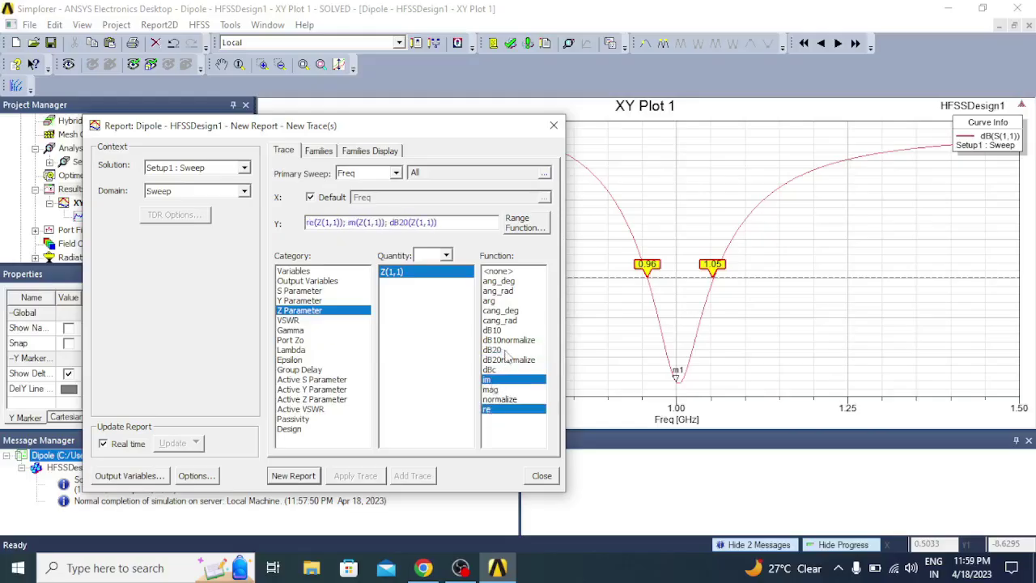
click(293, 476)
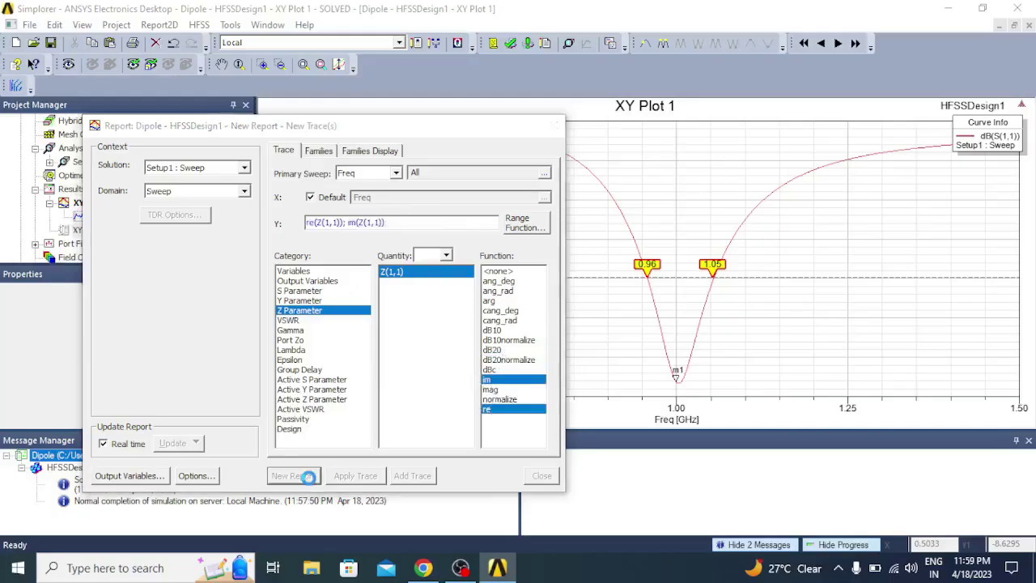
click(556, 126)
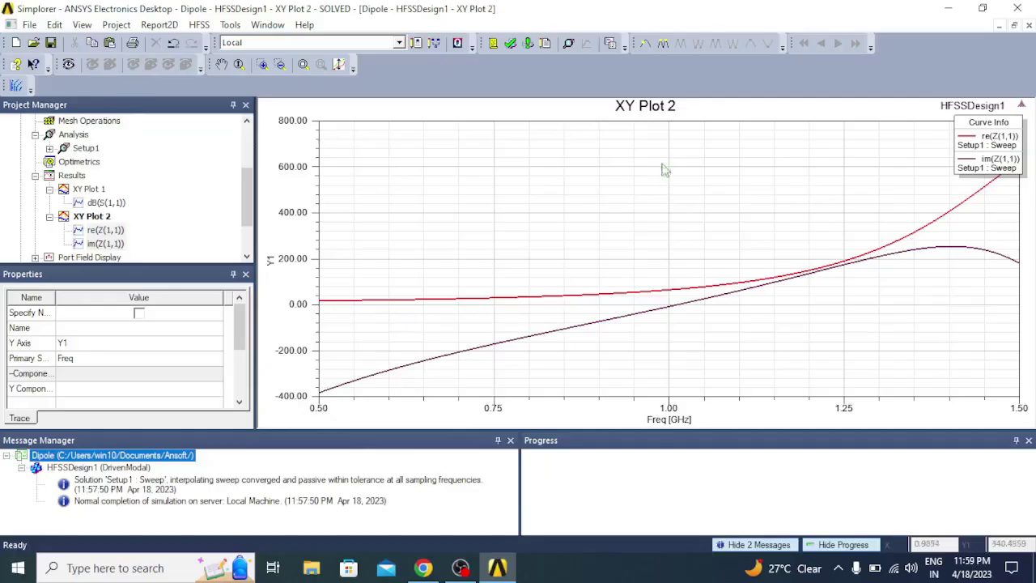
Add a Y marker and a vertical X marker to XY Plot 2
right_click(578, 211)
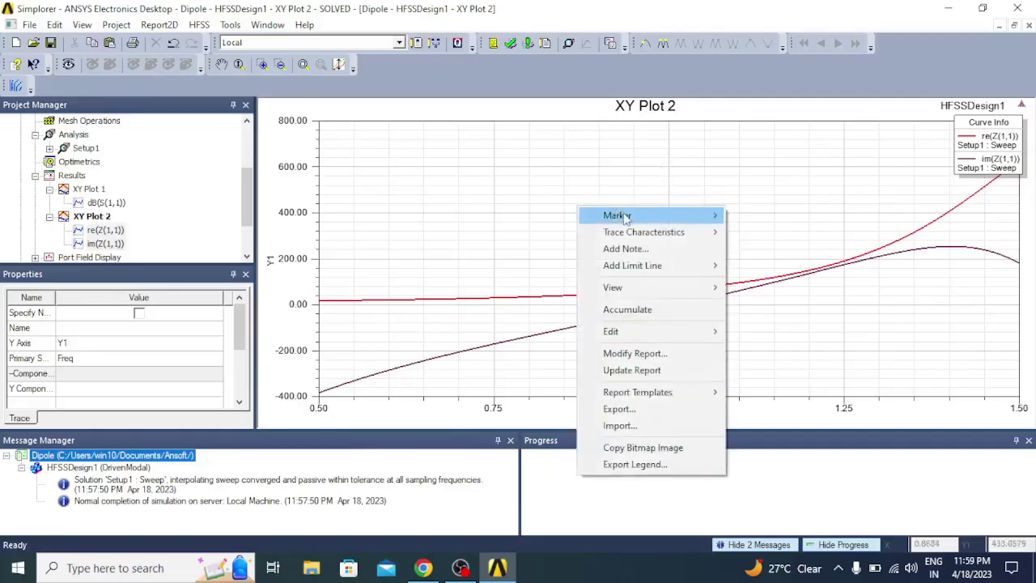
mouse_move(639, 217)
click(774, 350)
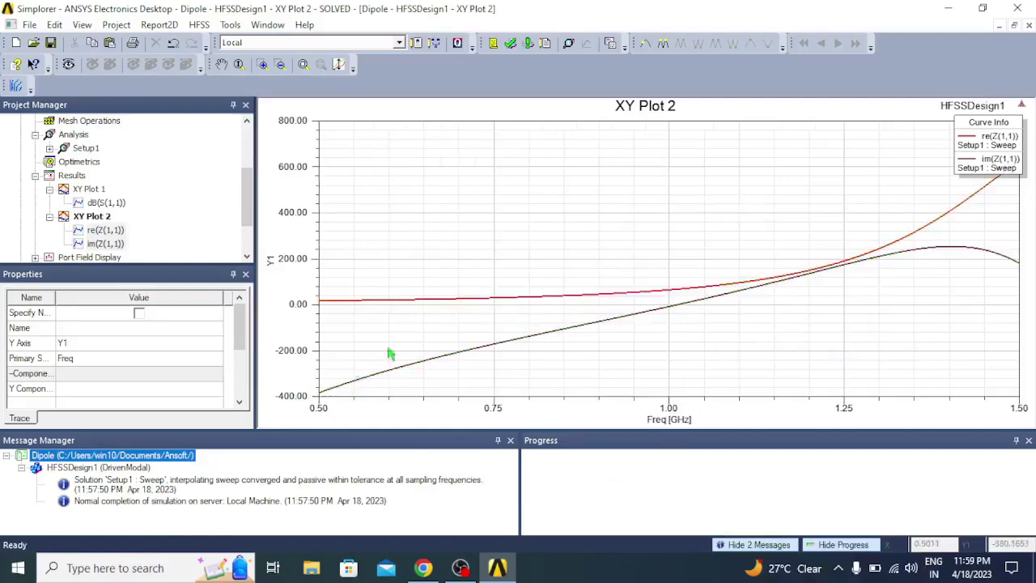
right_click(498, 231)
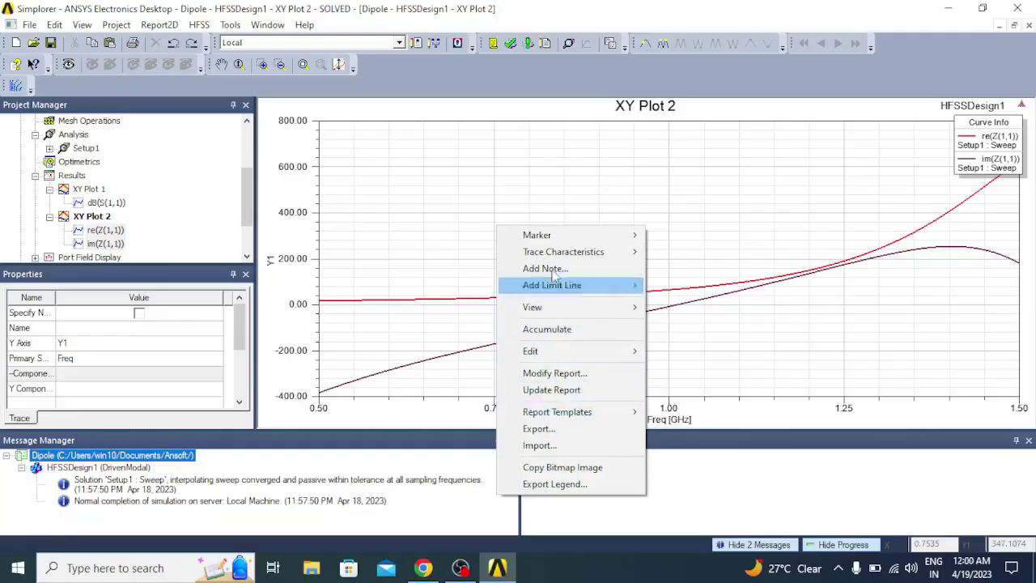
mouse_move(558, 235)
click(694, 317)
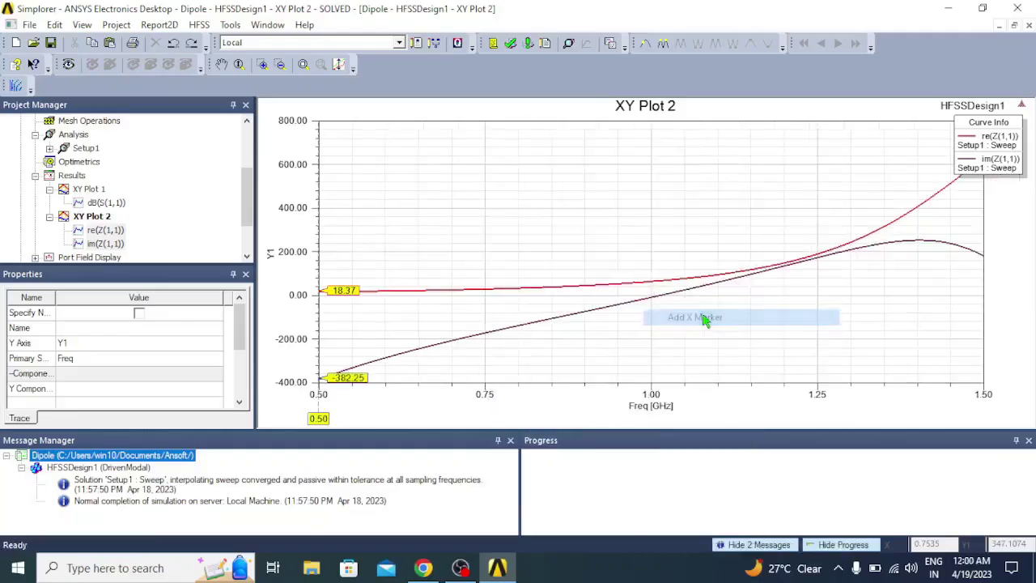
drag(322, 418, 387, 417)
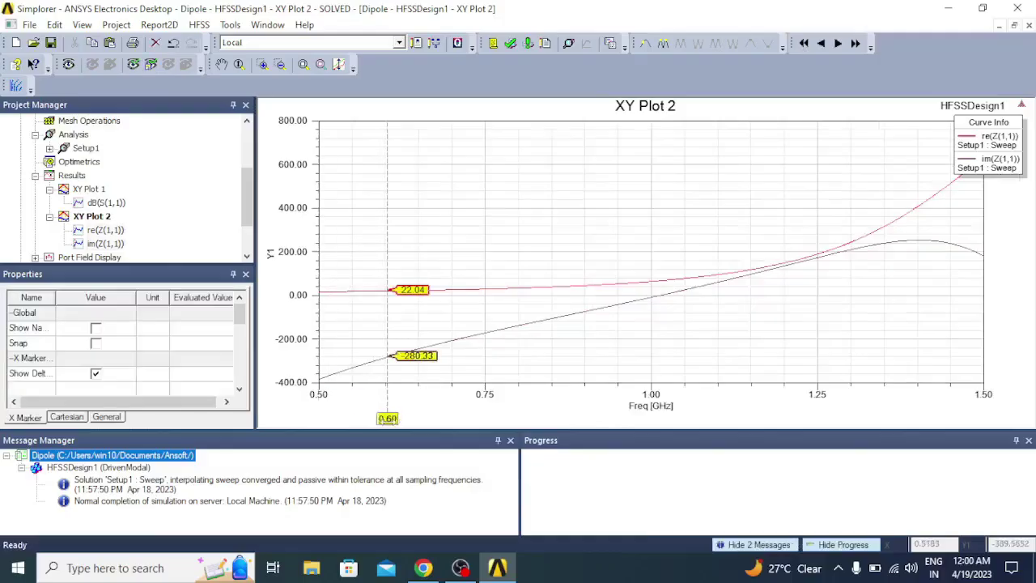
Set the X marker's value to 1 GHz in its properties
right_click(387, 418)
mouse_move(469, 273)
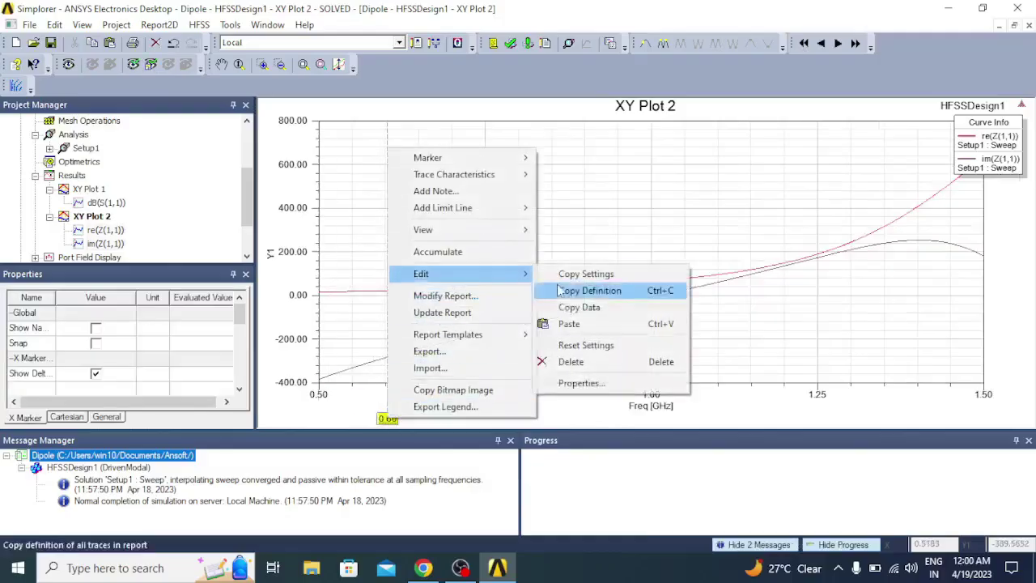
click(589, 382)
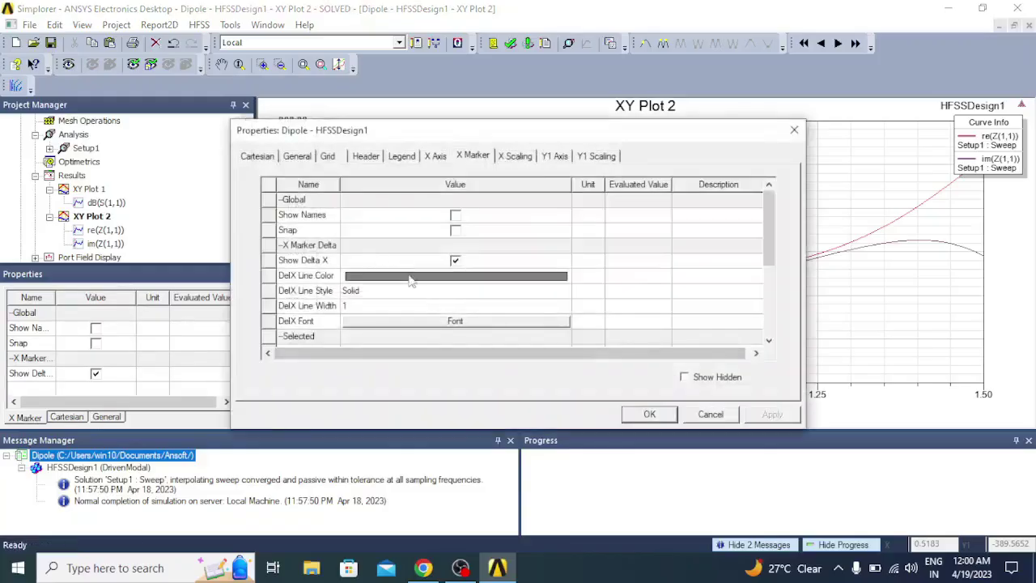
scroll(410, 280, down, 3)
click(415, 260)
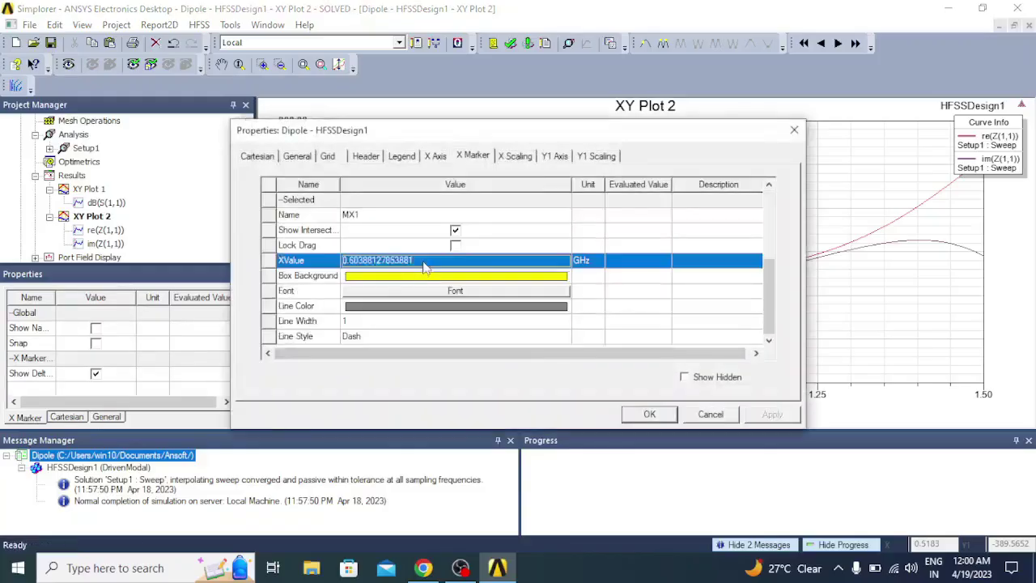
text(1)
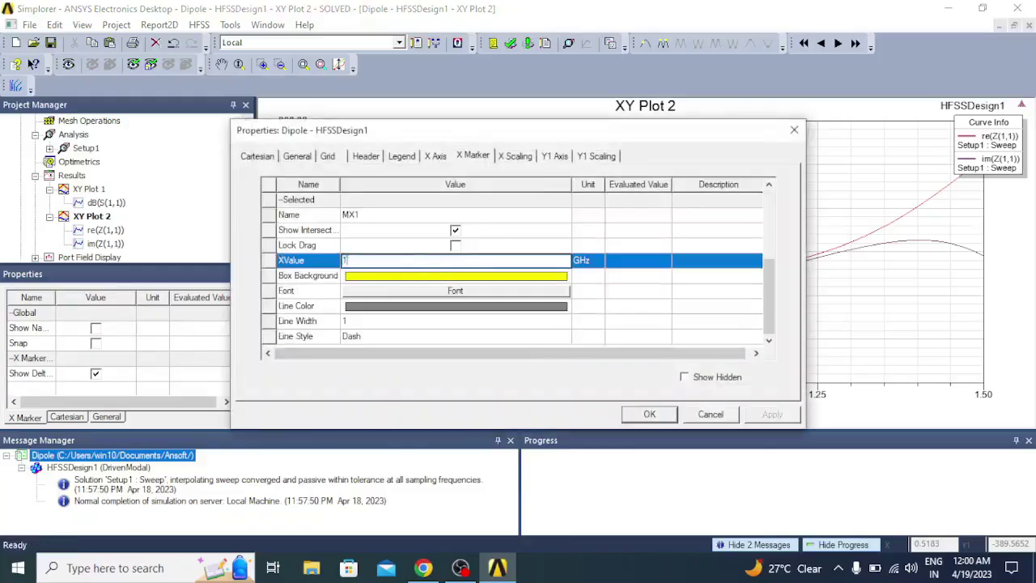
click(650, 413)
click(671, 310)
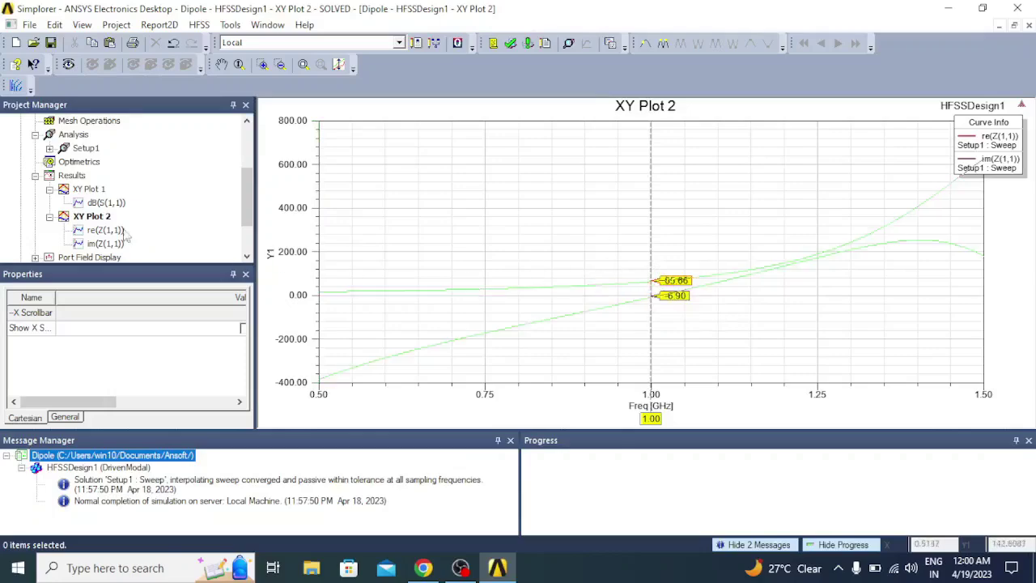
Create XY Plot 3 plotting VSWR(1) from 0.5 to 1.5 GHz
click(49, 216)
click(50, 189)
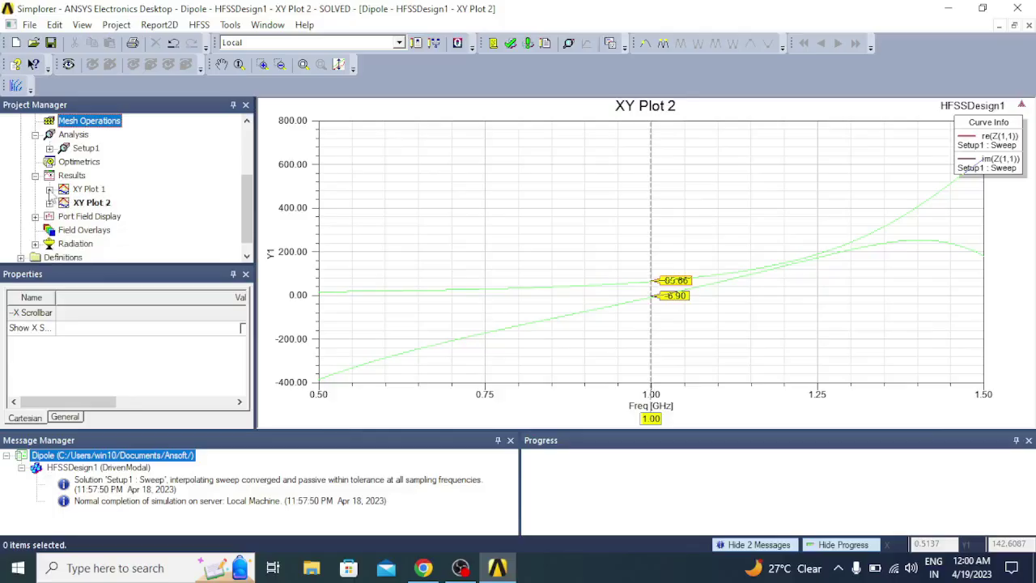
click(71, 177)
right_click(71, 176)
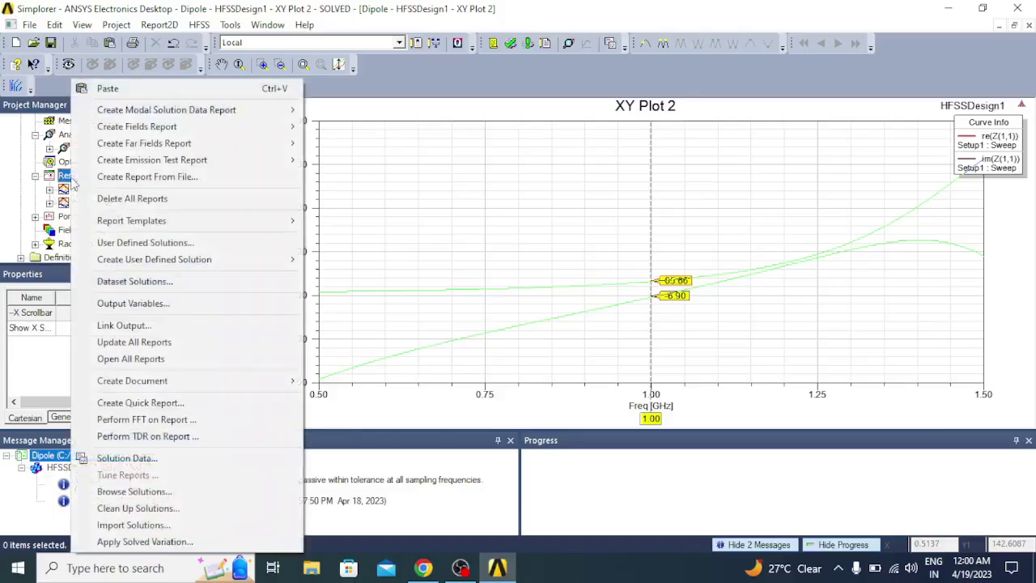
mouse_move(150, 118)
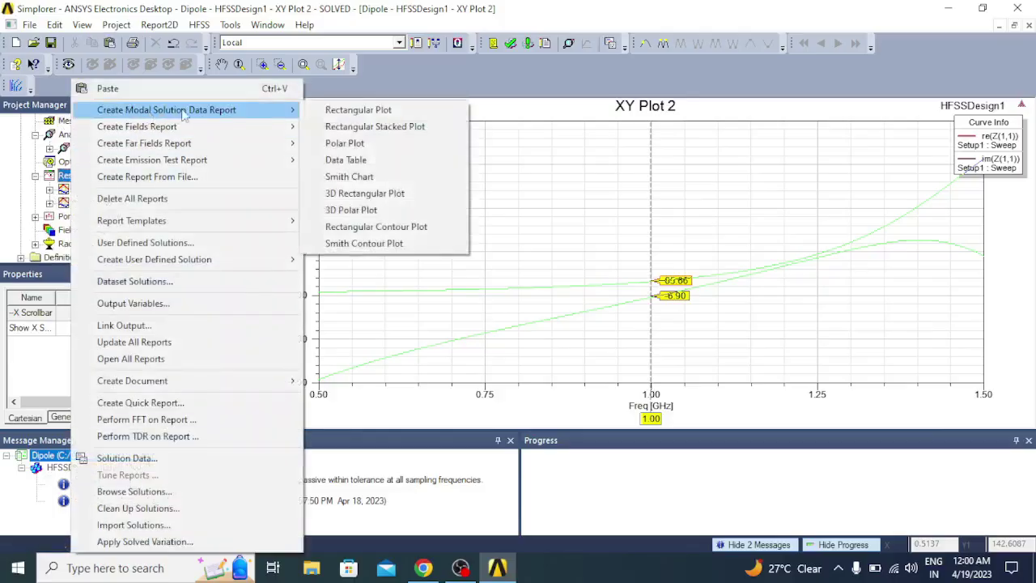
click(349, 116)
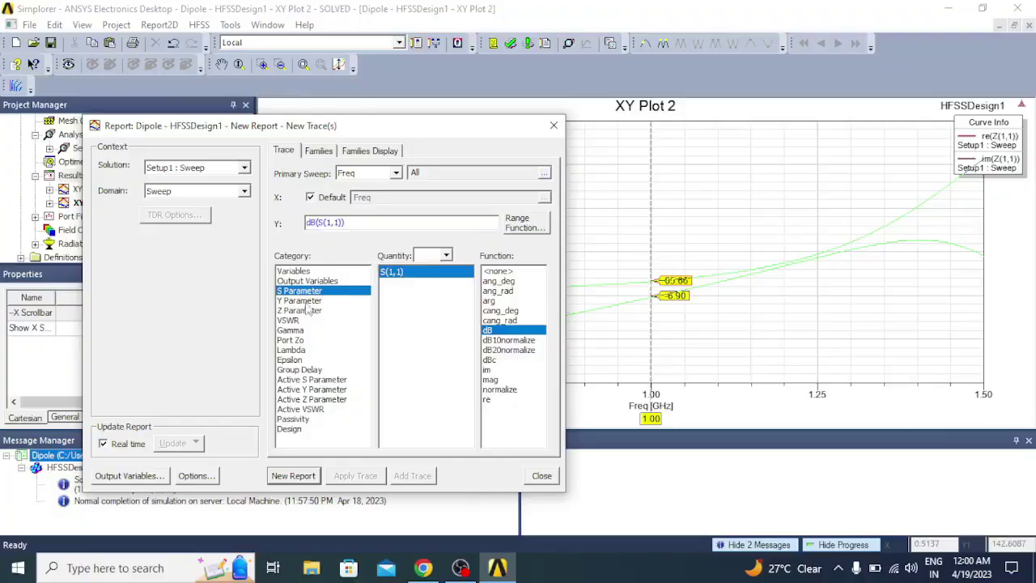
click(288, 320)
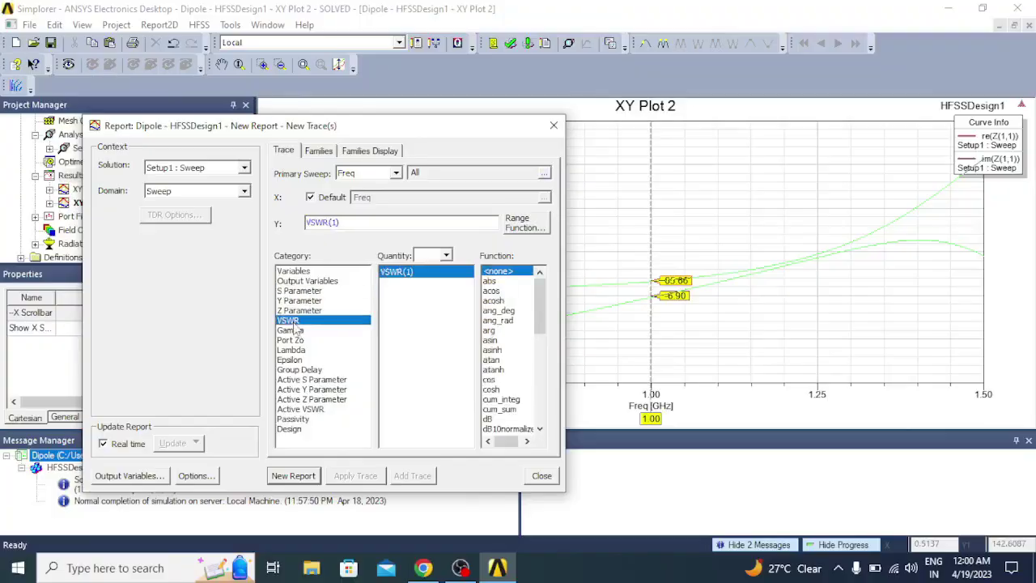
click(296, 476)
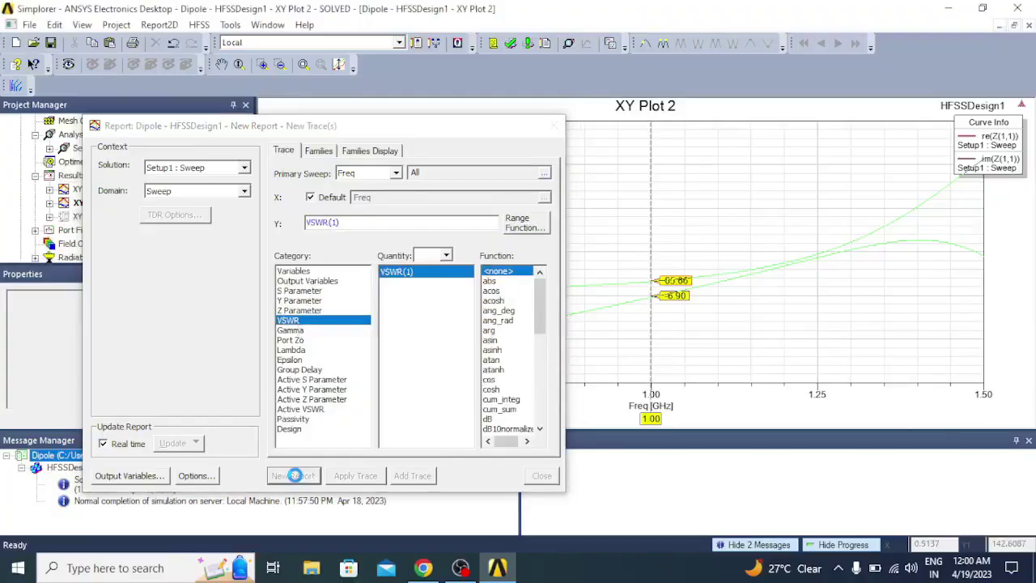
click(553, 128)
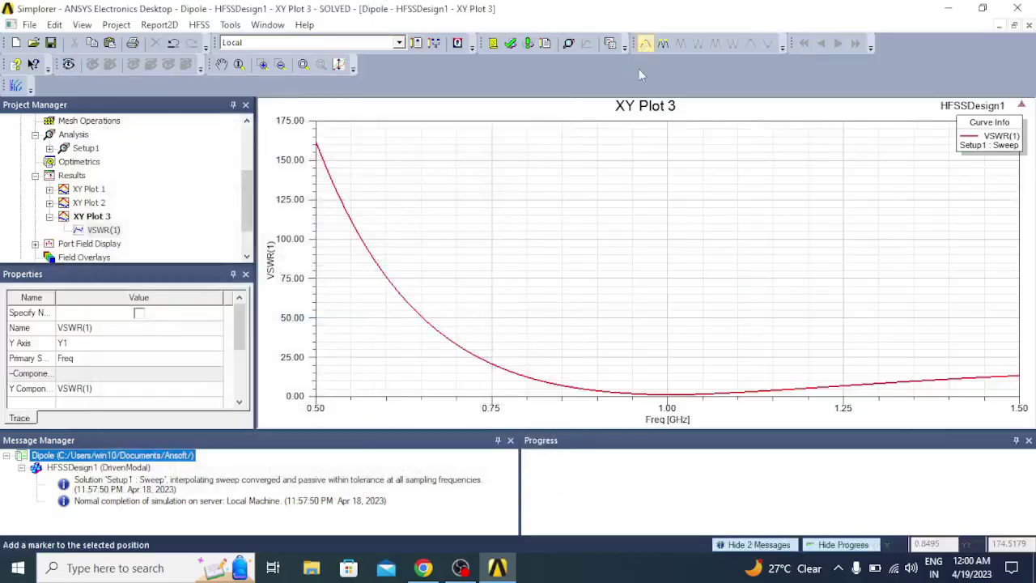
Place marker m1 on the VSWR curve at 1 GHz and move its table into the plot
click(667, 399)
right_click(546, 225)
click(584, 228)
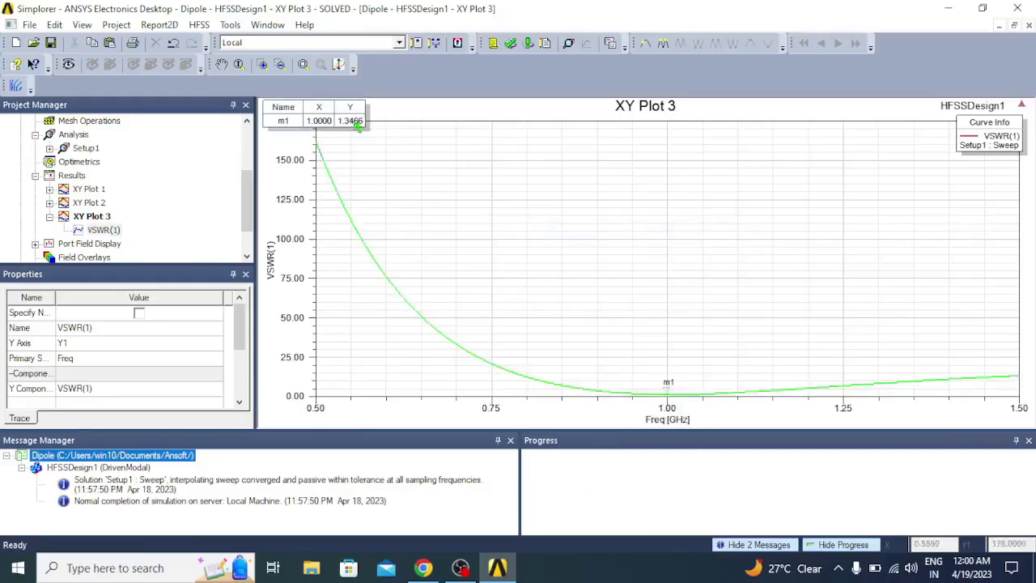
mouse_move(353, 118)
mouse_down()
mouse_move(655, 259)
mouse_move(682, 285)
mouse_up()
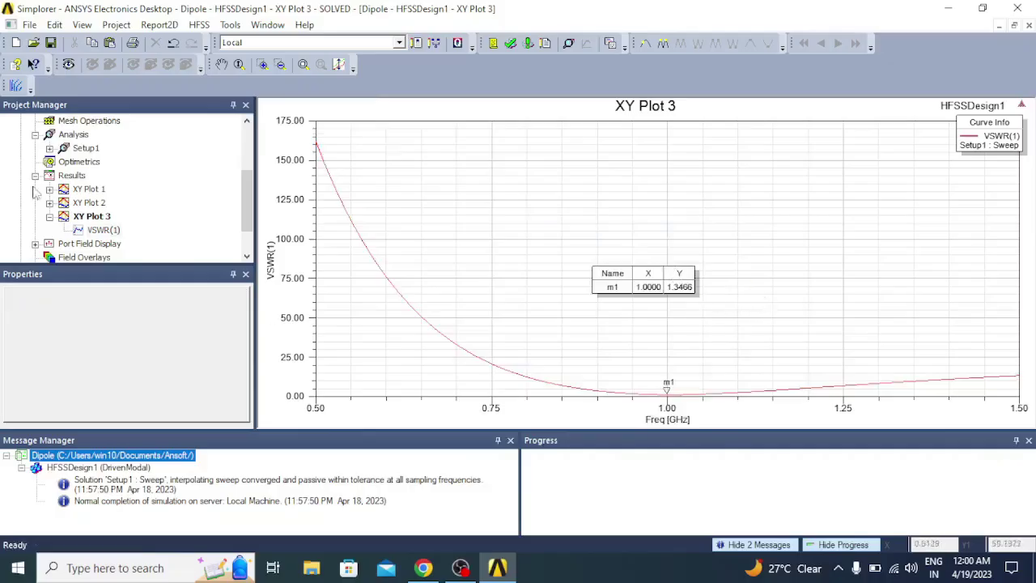
Create 3D Polar Plot 1 of dB(GainTotal) and orbit the view of the gain pattern
click(76, 182)
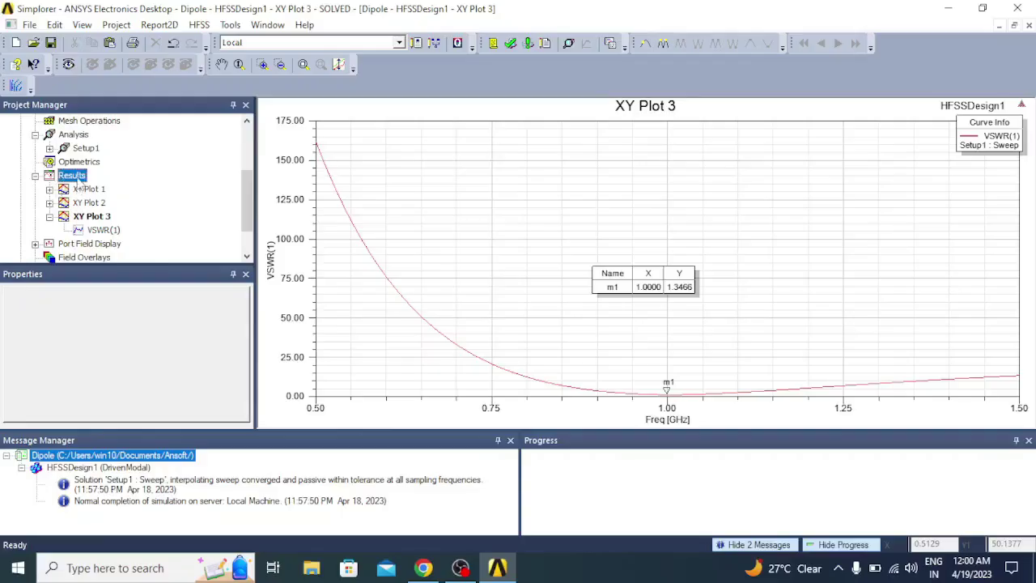
right_click(78, 182)
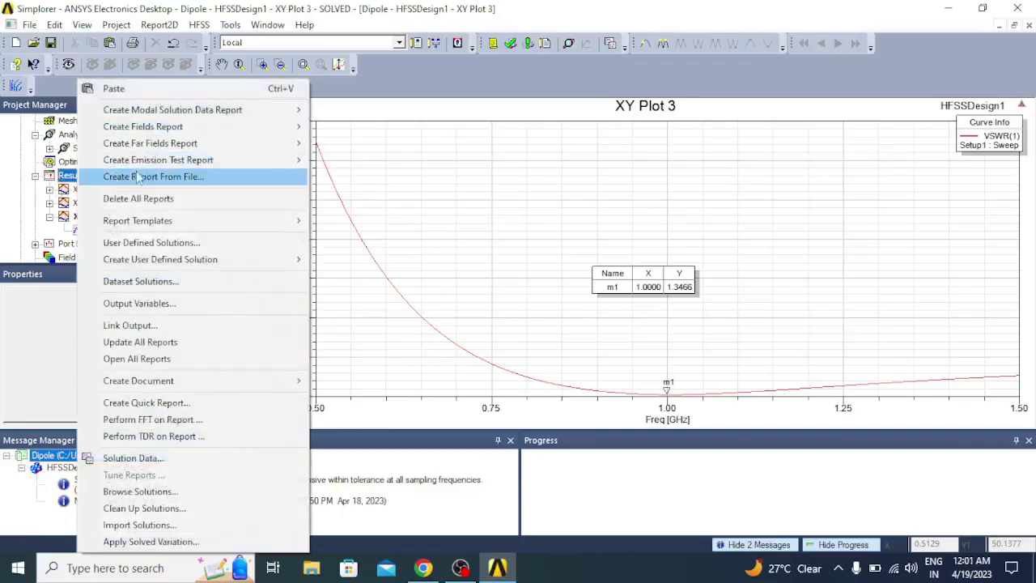
mouse_move(162, 144)
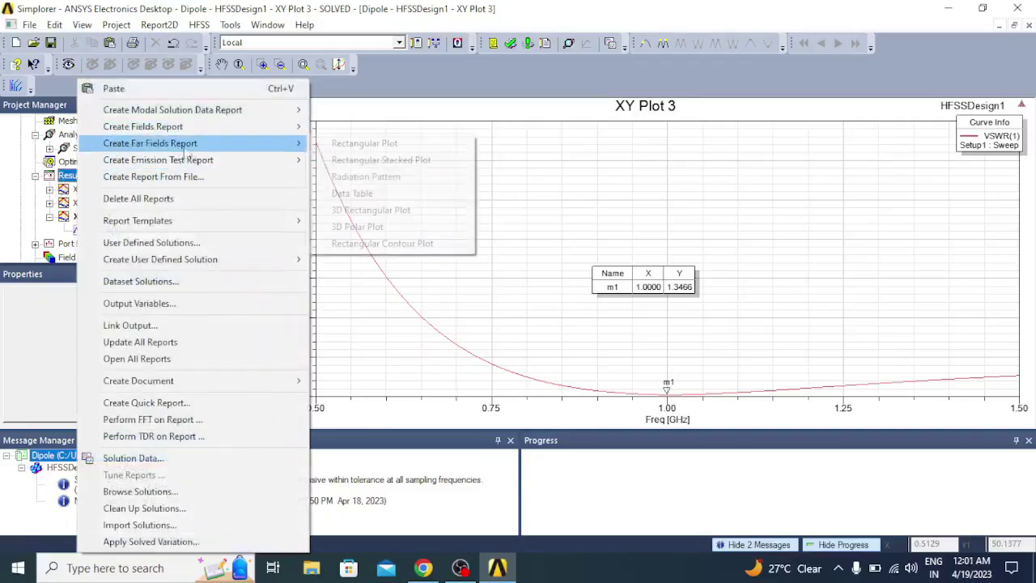
click(382, 228)
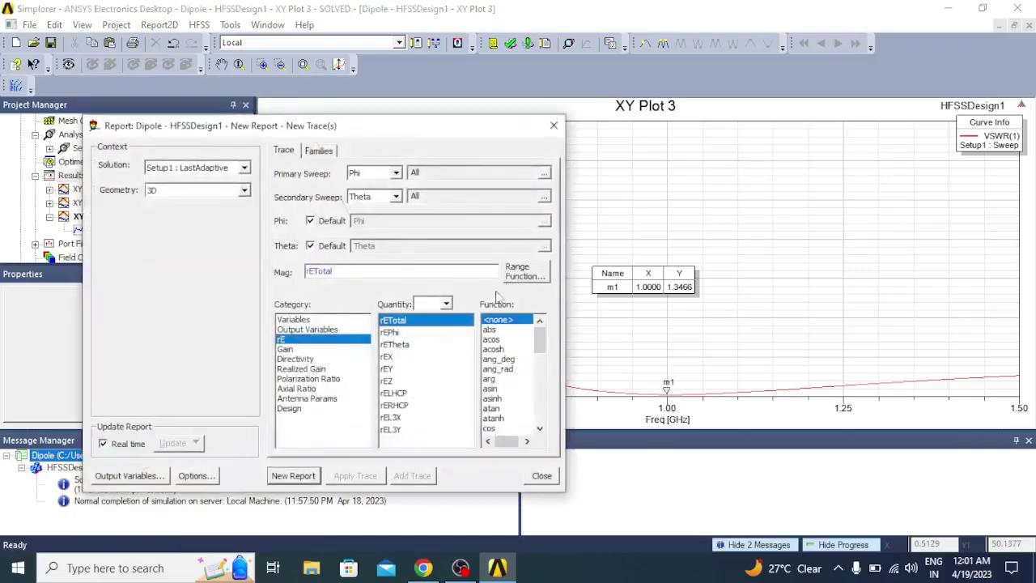
click(287, 349)
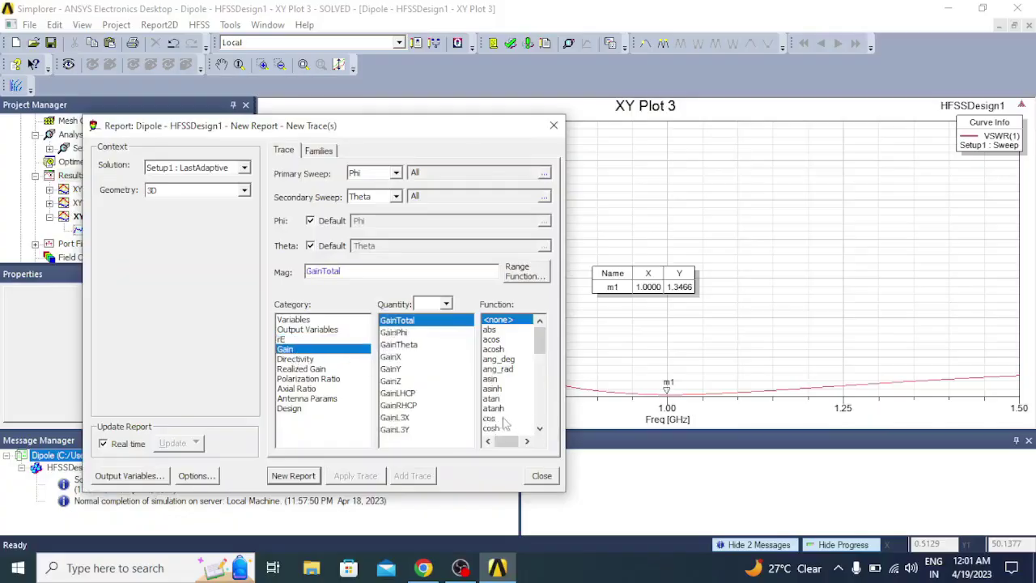
click(504, 418)
key(Down)
key(Down)
key(Down)
key(Down)
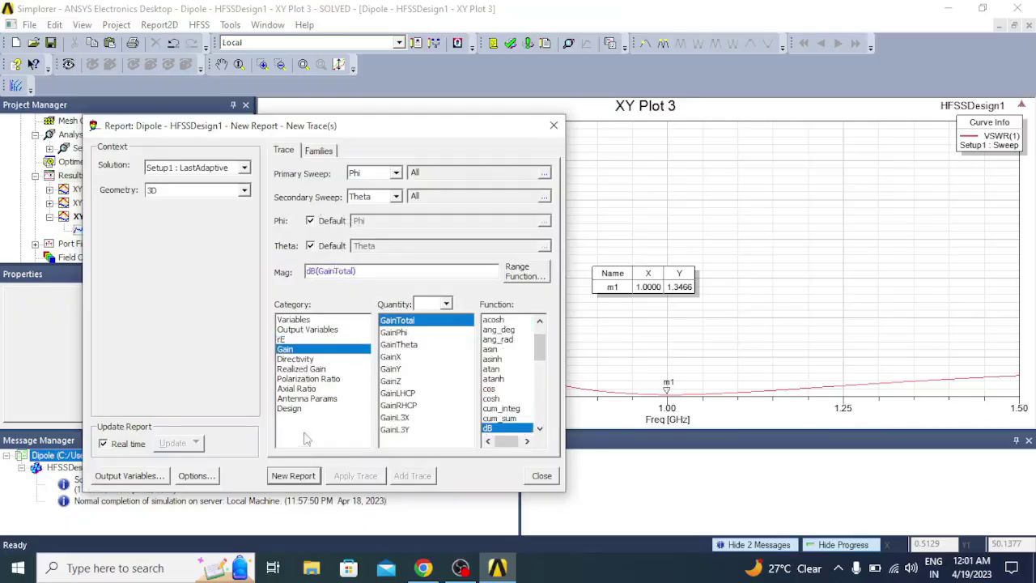
click(313, 479)
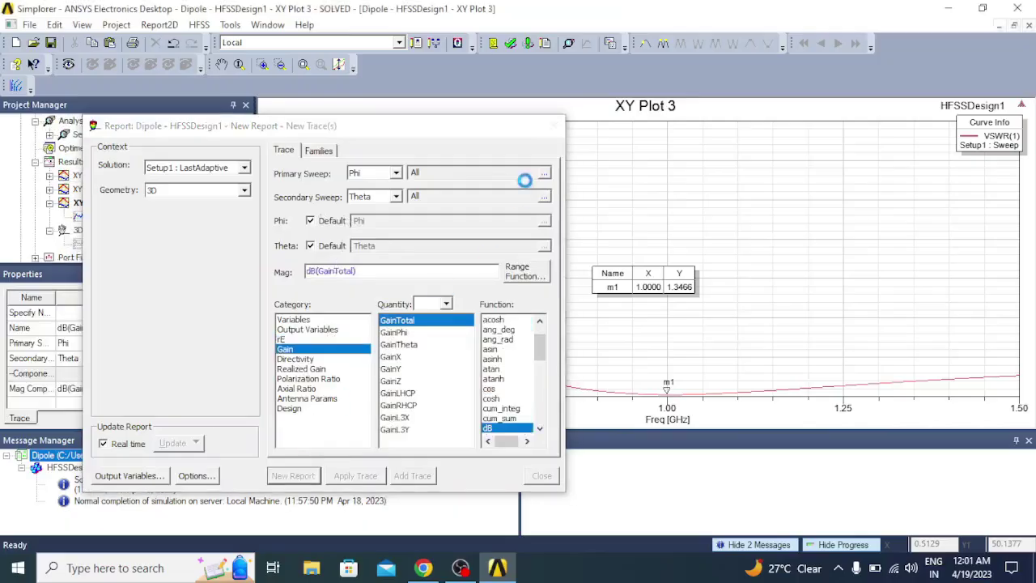
click(554, 127)
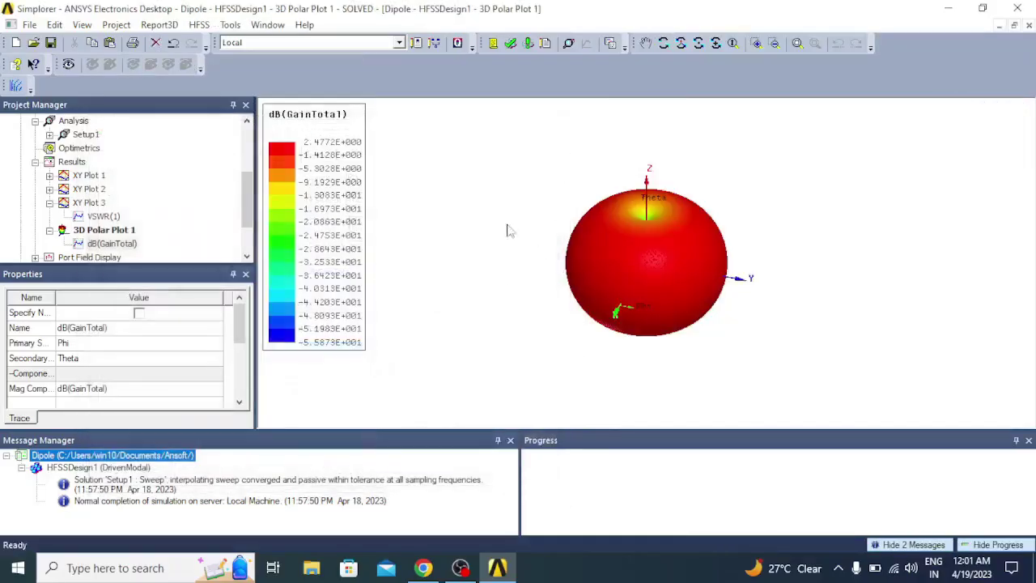
click(681, 43)
drag(566, 113, 395, 172)
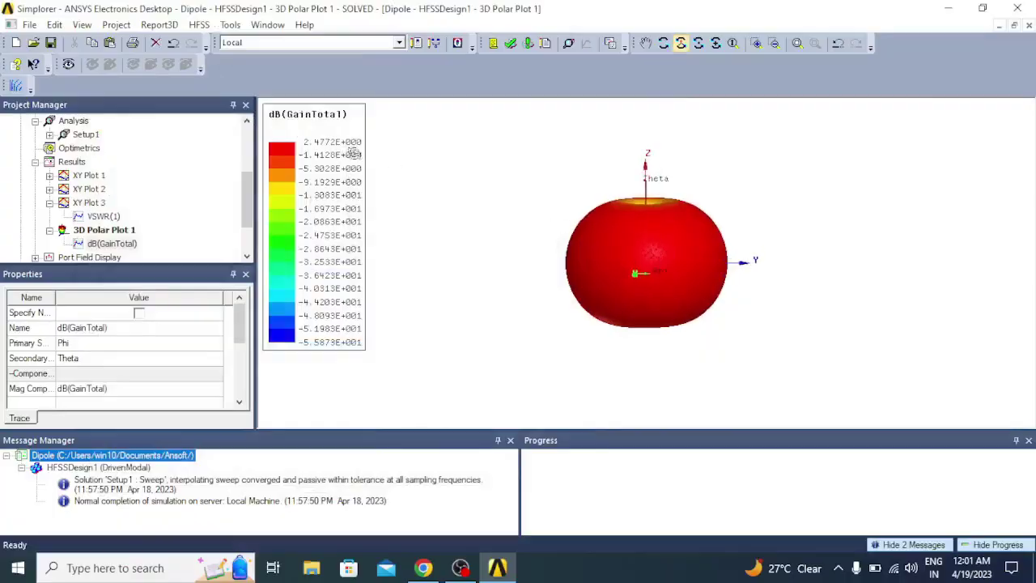
Start a Radiation Pattern far-field report of dB(GainTotal)
click(73, 162)
right_click(73, 162)
mouse_move(189, 113)
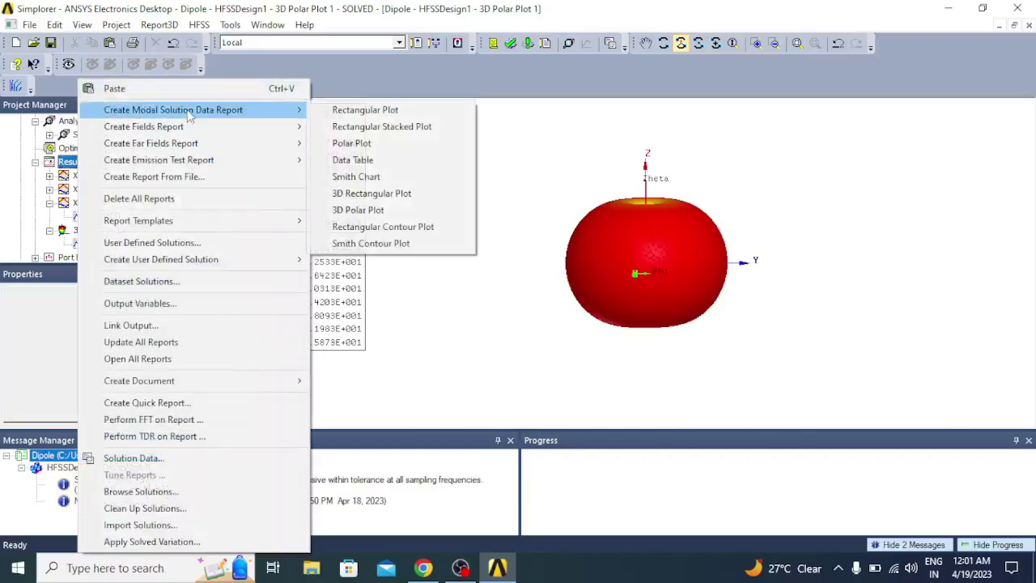
mouse_move(178, 143)
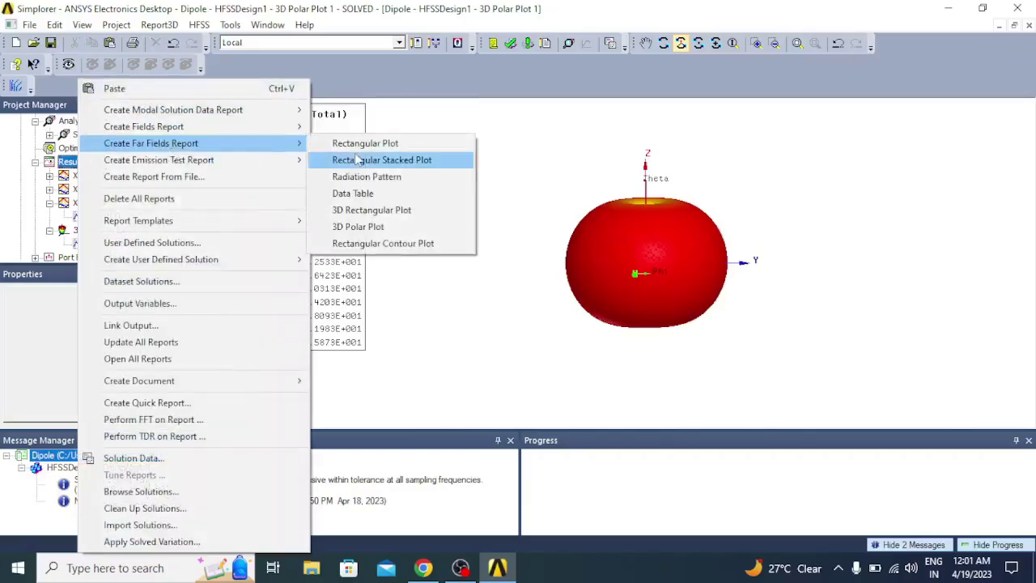
click(376, 183)
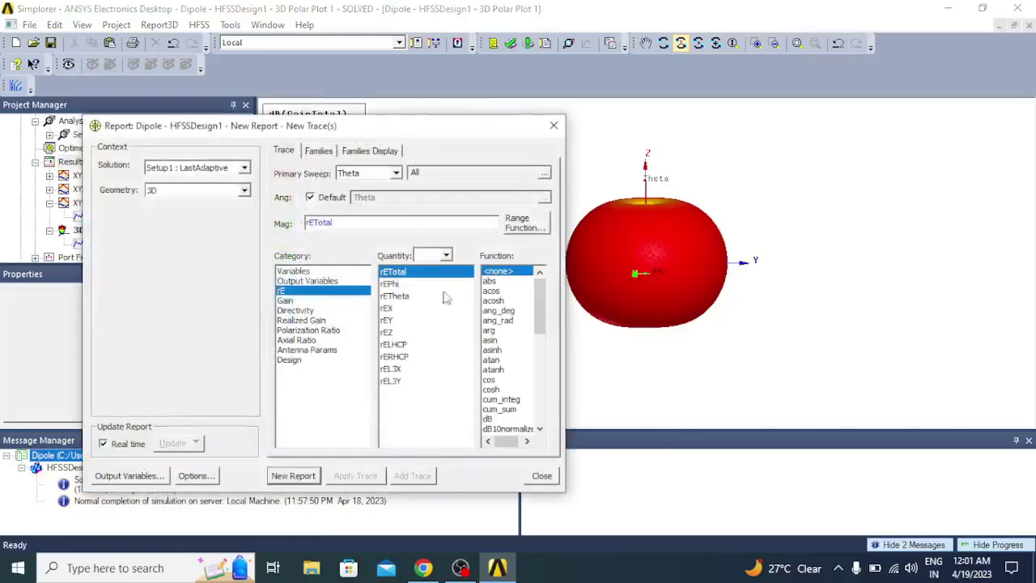
click(305, 301)
click(495, 351)
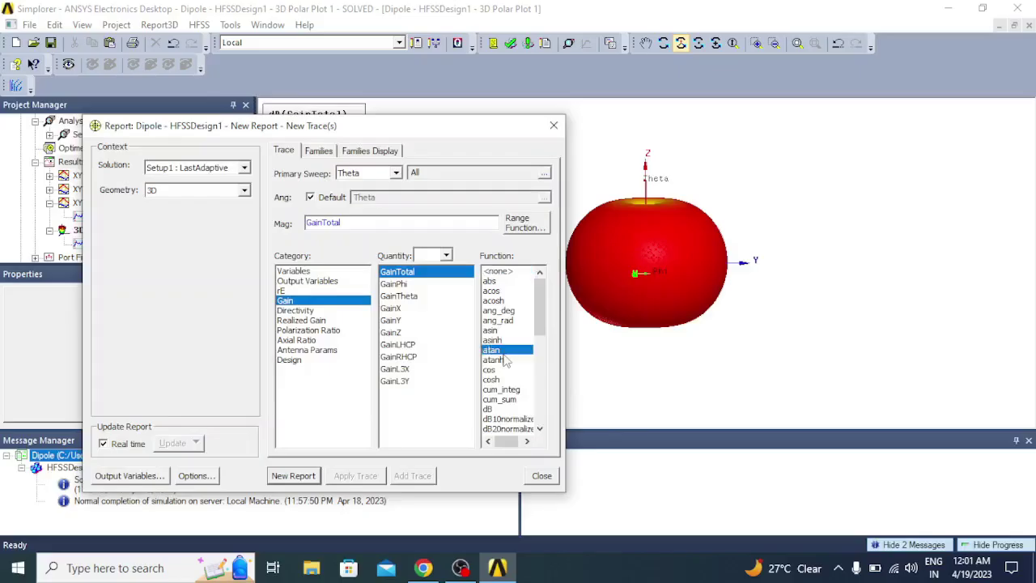
key(d)
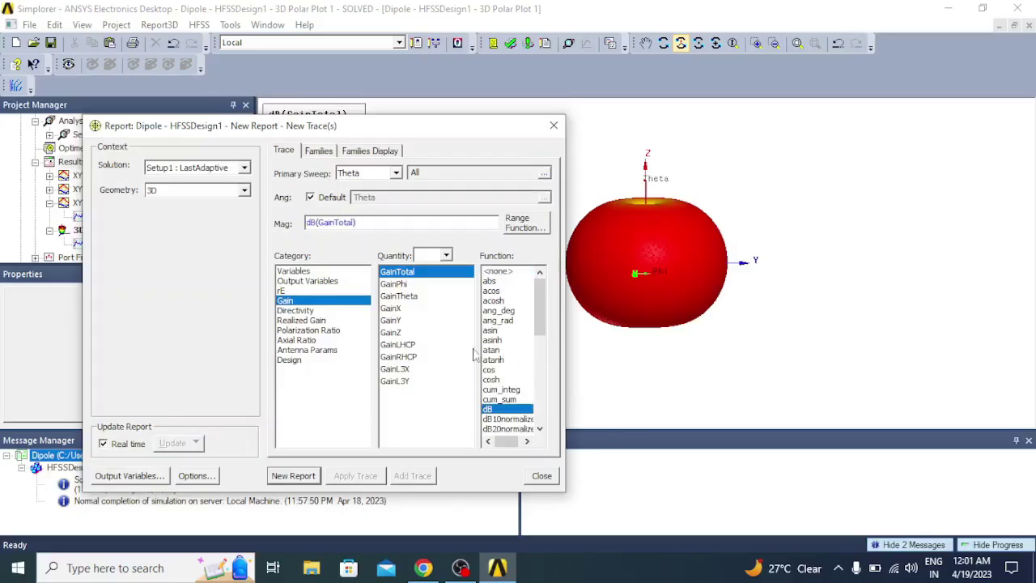
Limit the Phi family to 0deg and 90deg and generate Radiation Pattern 1
click(317, 153)
click(531, 225)
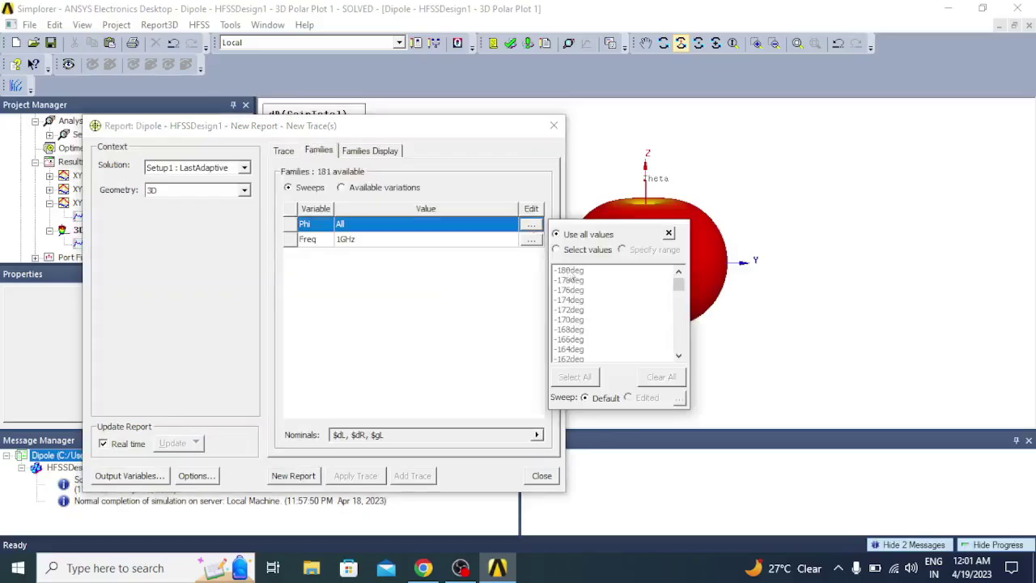
click(569, 280)
key(0)
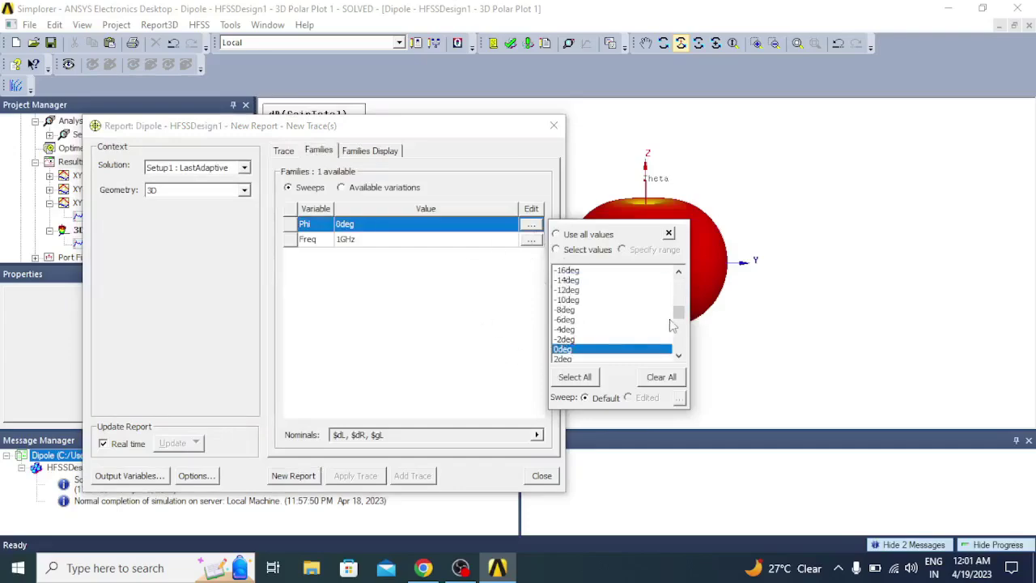
drag(680, 318, 680, 335)
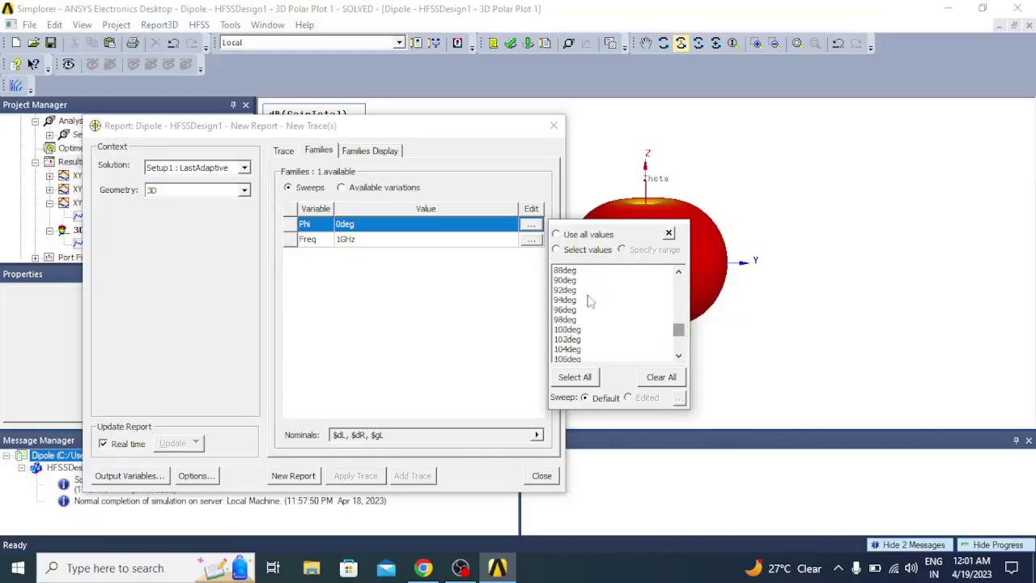
ctrl+click(566, 281)
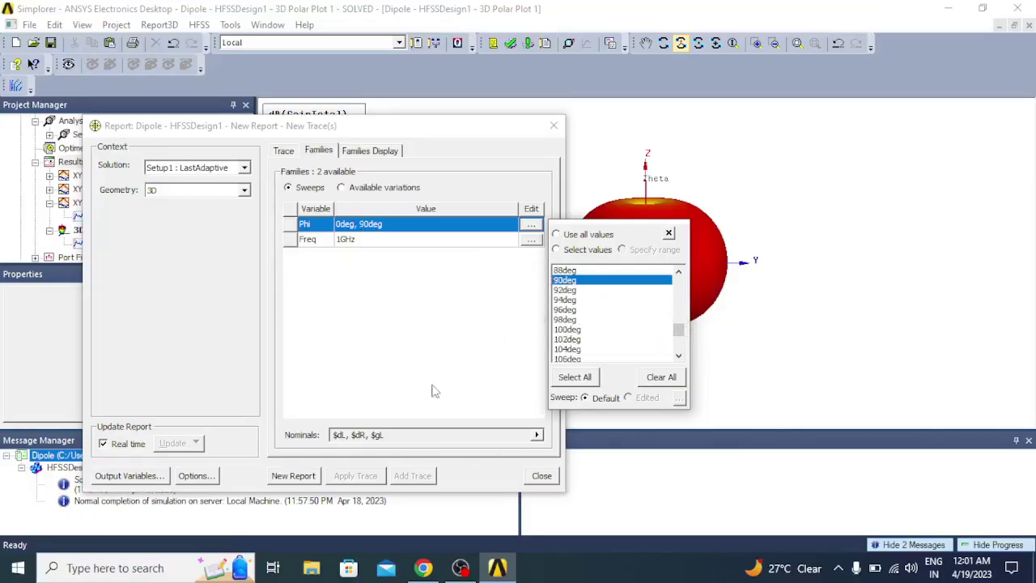
click(295, 478)
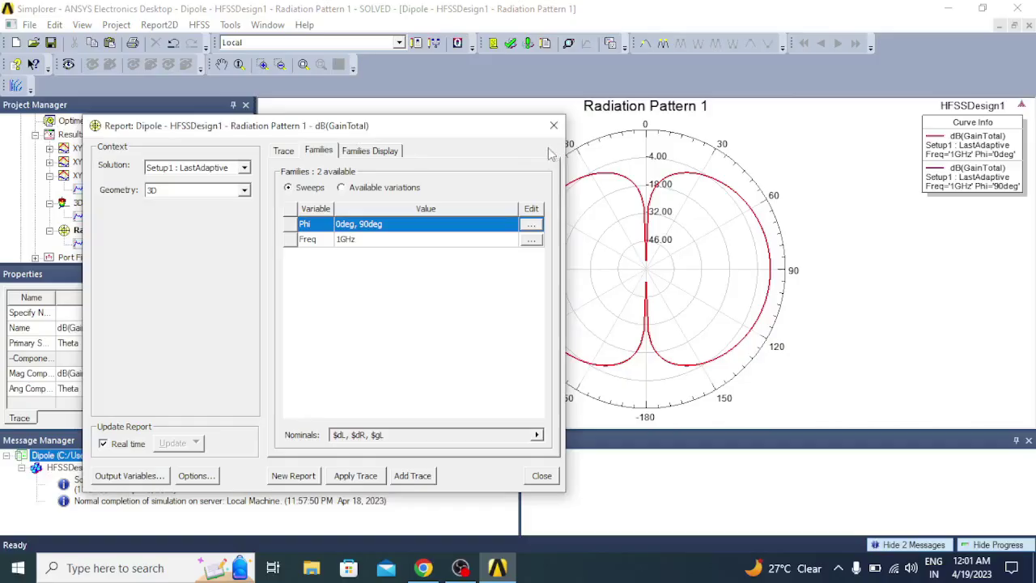
Close the report setup and inspect the Phi 0deg and Phi 90deg dB(GainTotal) traces' properties
click(541, 475)
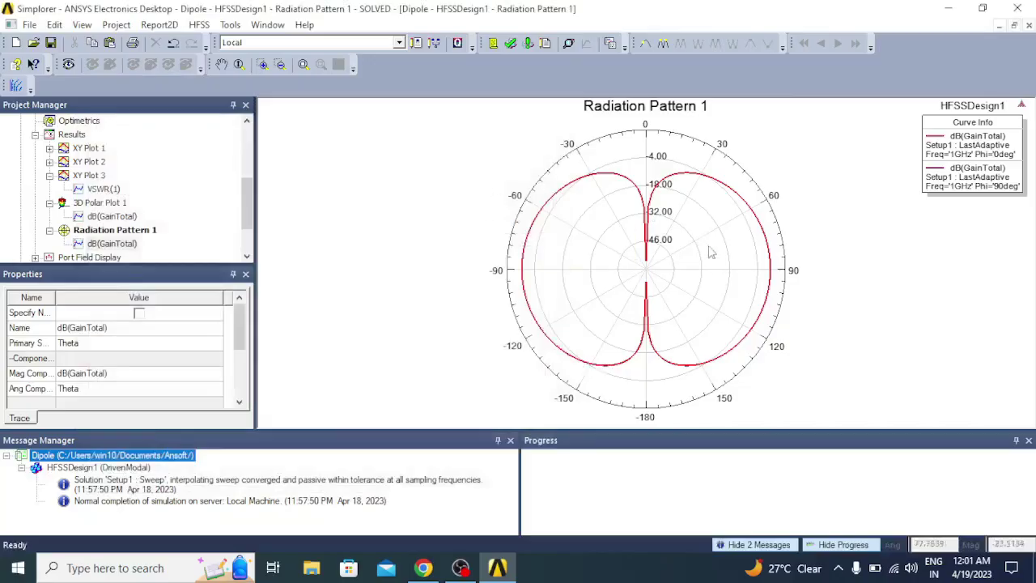
click(979, 153)
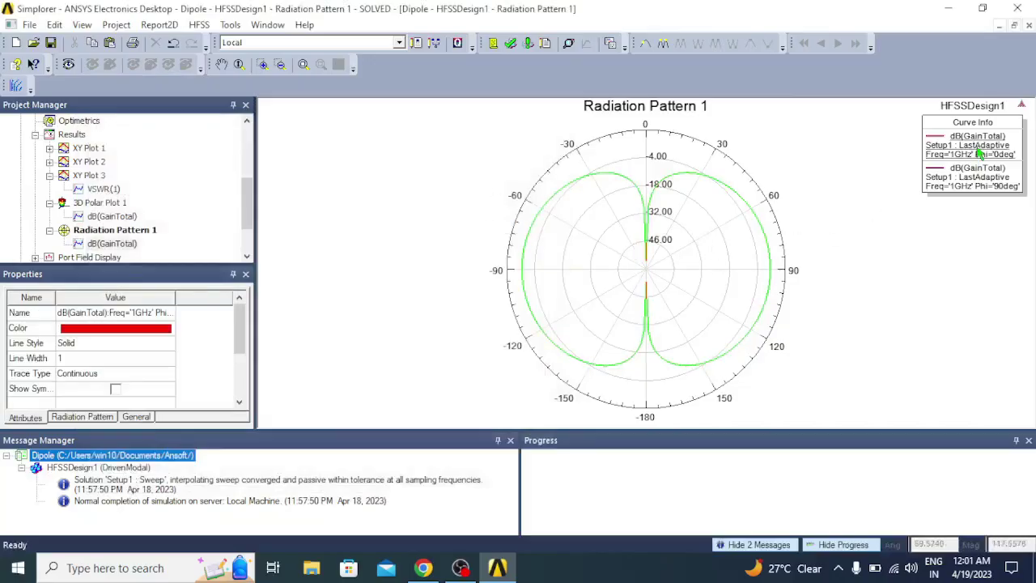
click(985, 188)
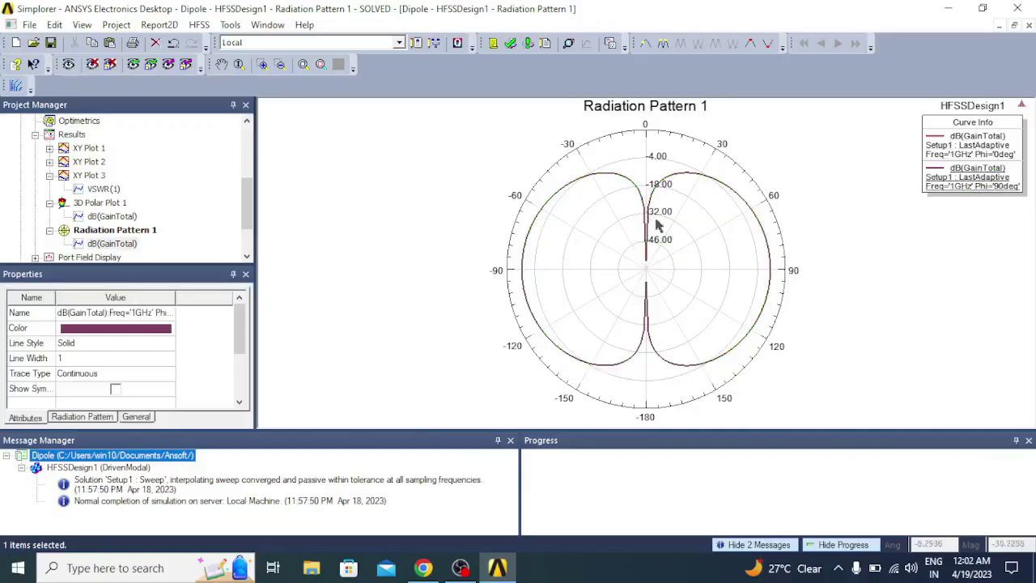
scroll(243, 219, up, 2)
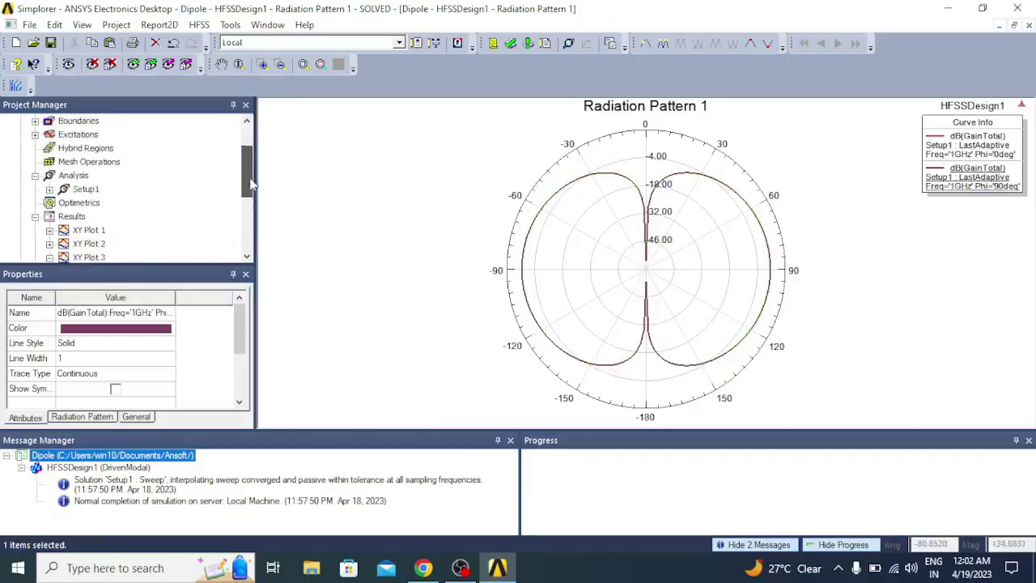